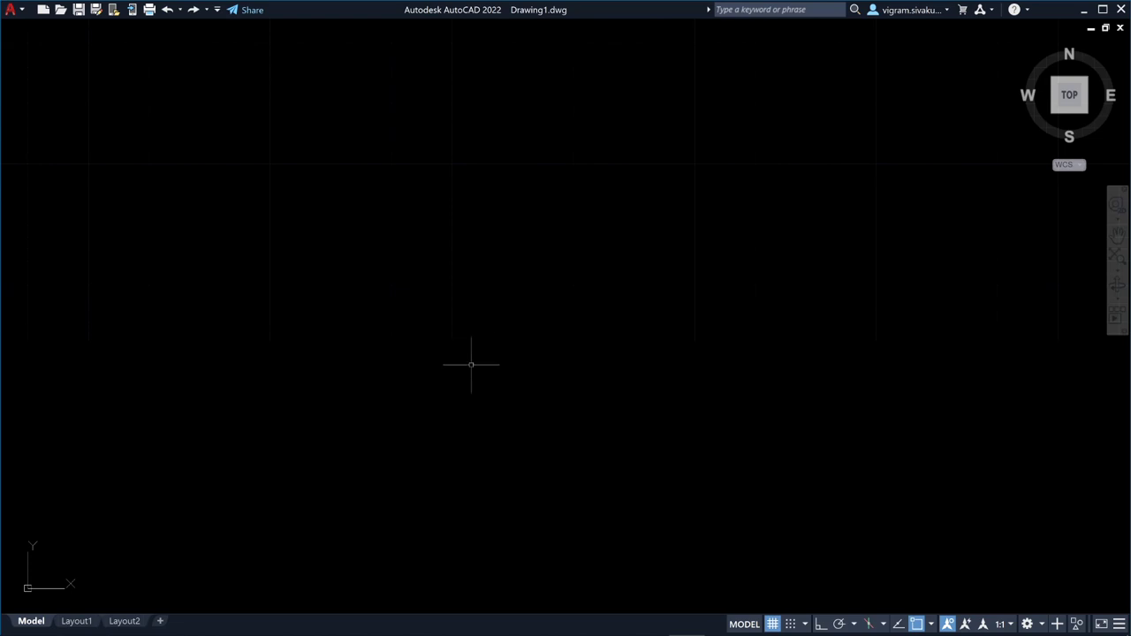
Step: Use GRAPHICSCONFIG to set 2D display to Basic Mode, leaving all 3D effects off
{"action": "scroll", "coordinate": [424, 414], "scroll_direction": "down", "scroll_amount": 3}
{"action": "scroll", "coordinate": [543, 262], "scroll_direction": "up", "scroll_amount": 1}
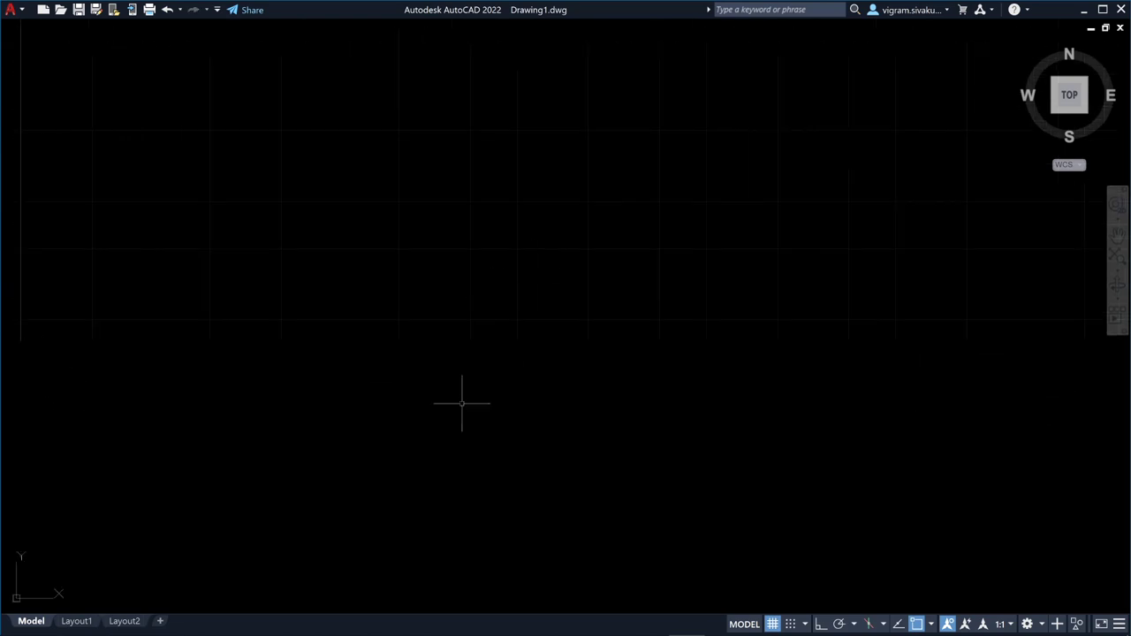
{"action": "scroll", "coordinate": [374, 397], "scroll_direction": "down", "scroll_amount": 1}
{"action": "scroll", "coordinate": [369, 409], "scroll_direction": "up", "scroll_amount": 1}
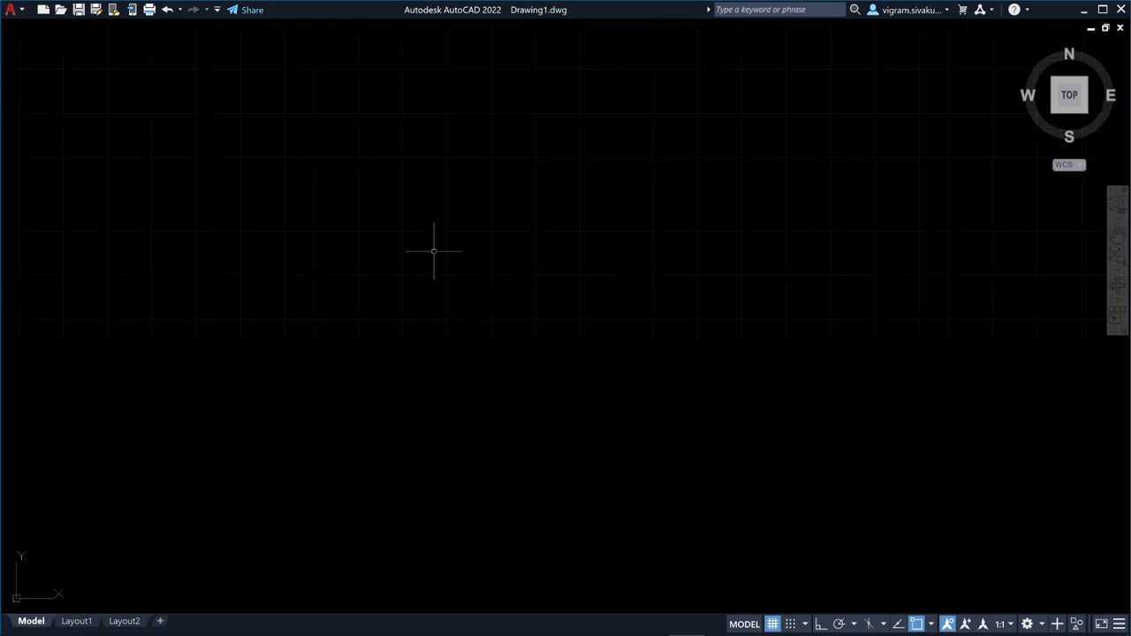
{"action": "type", "text": "GRAP"}
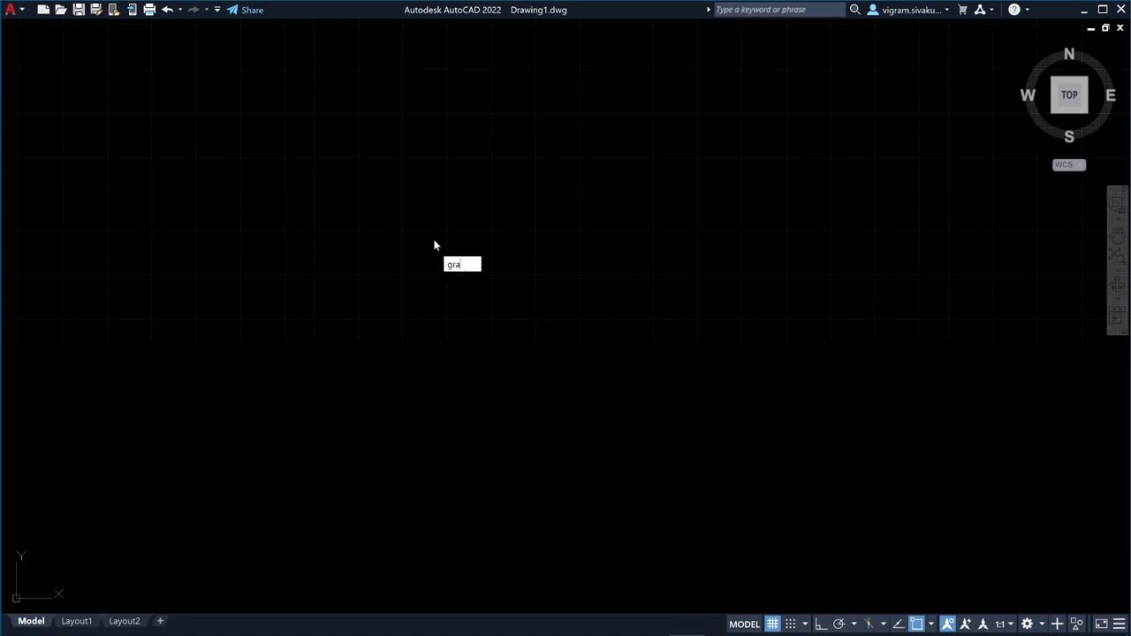
{"action": "type", "text": "HI"}
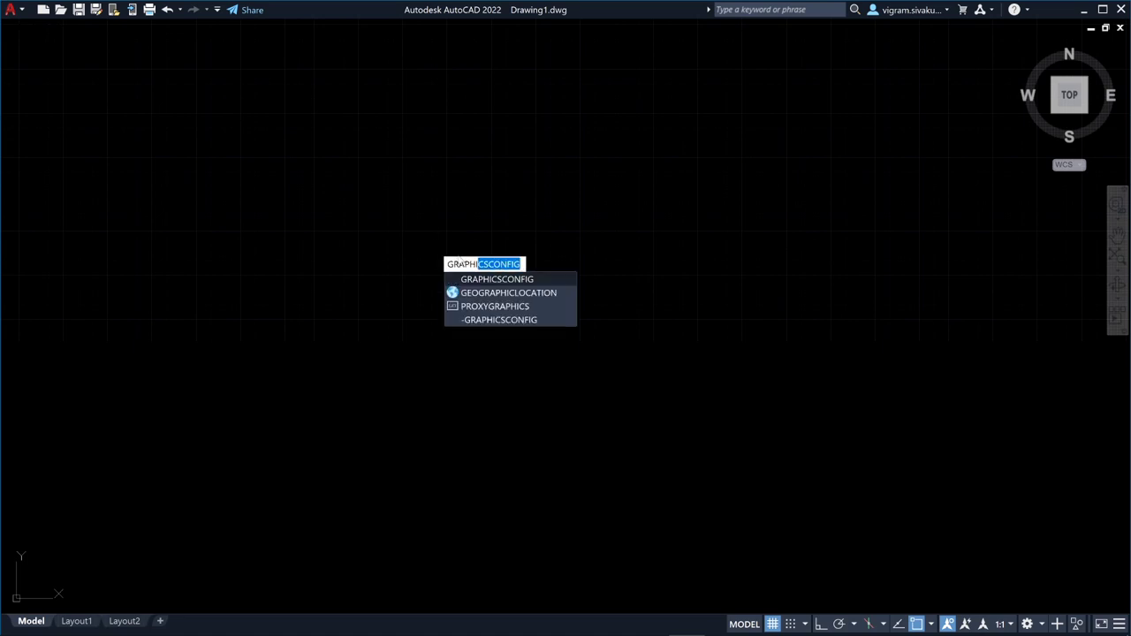
{"action": "key", "text": "Return"}
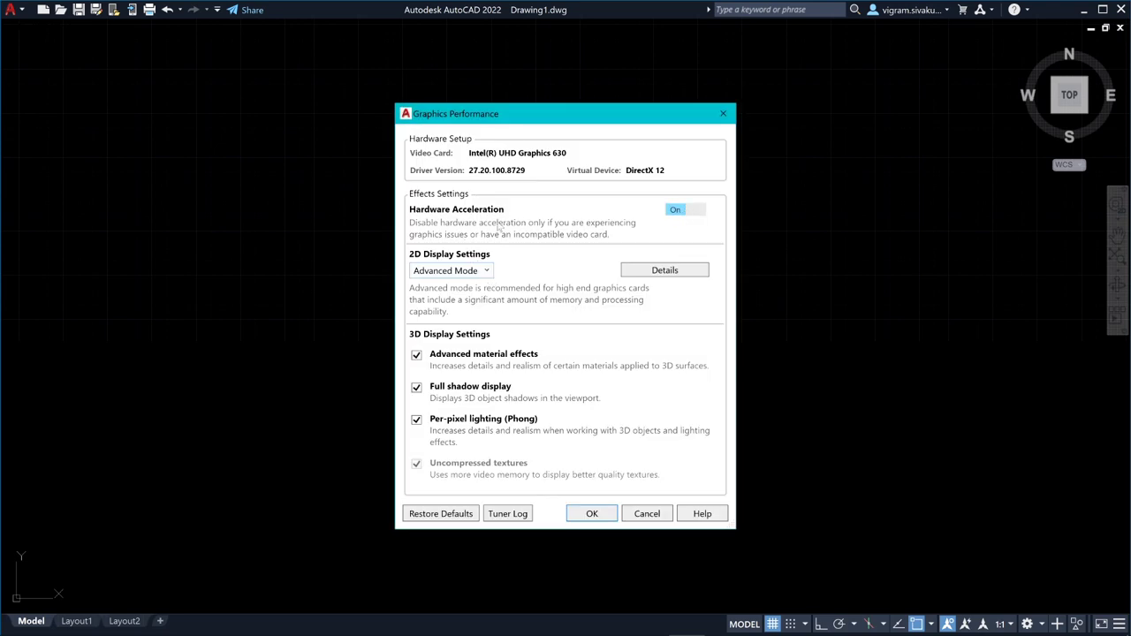
{"action": "left_click", "coordinate": [485, 271]}
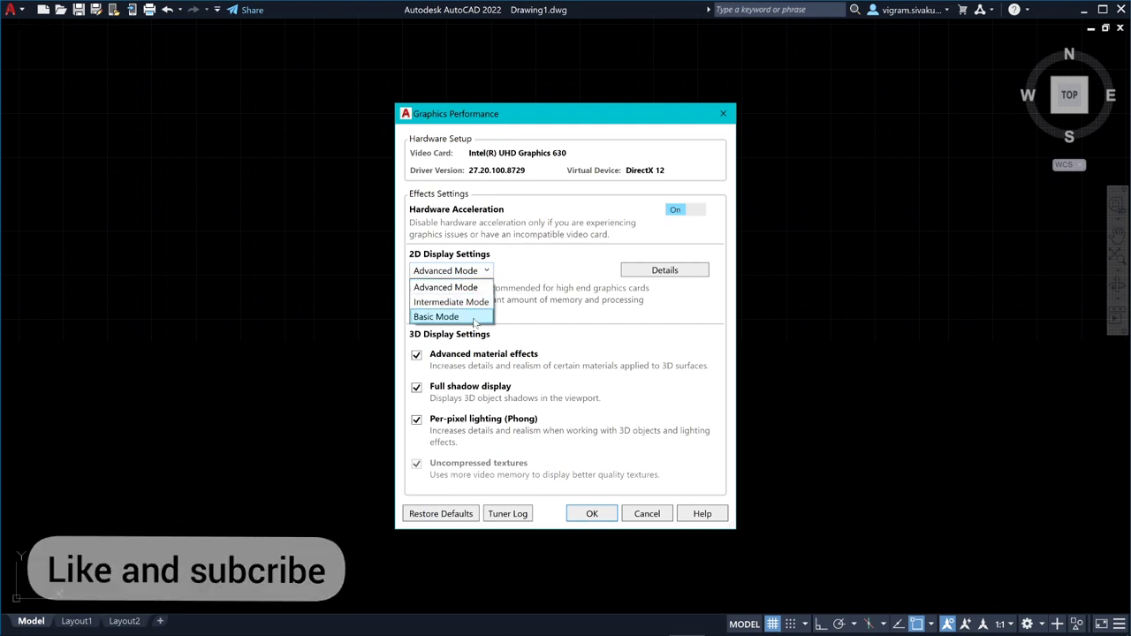
{"action": "left_click", "coordinate": [477, 317]}
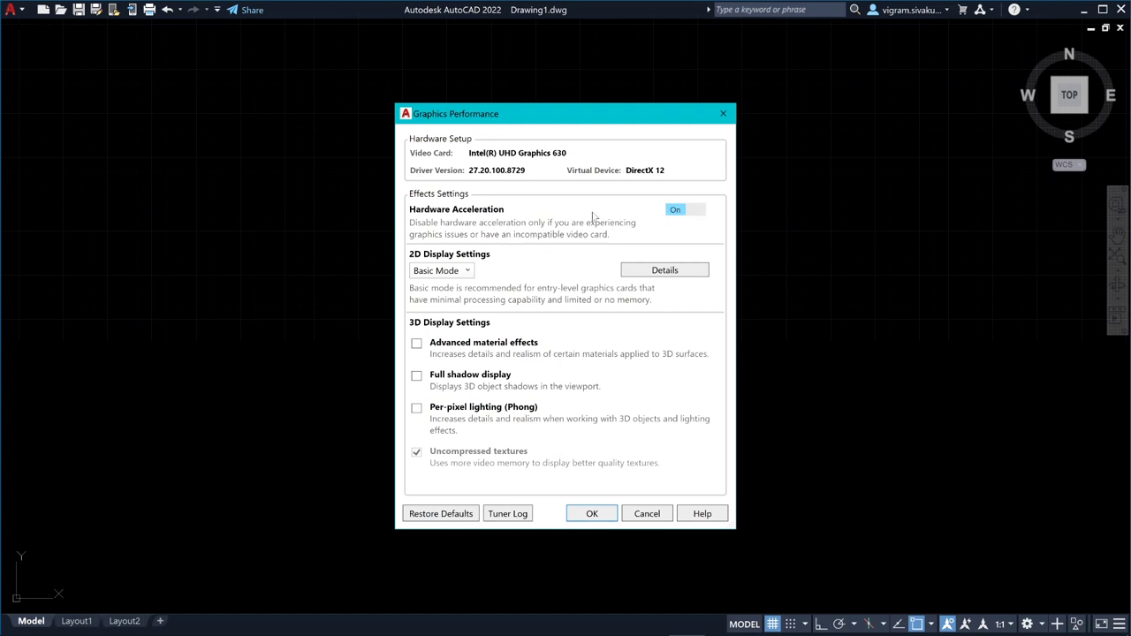
{"action": "left_click", "coordinate": [464, 271]}
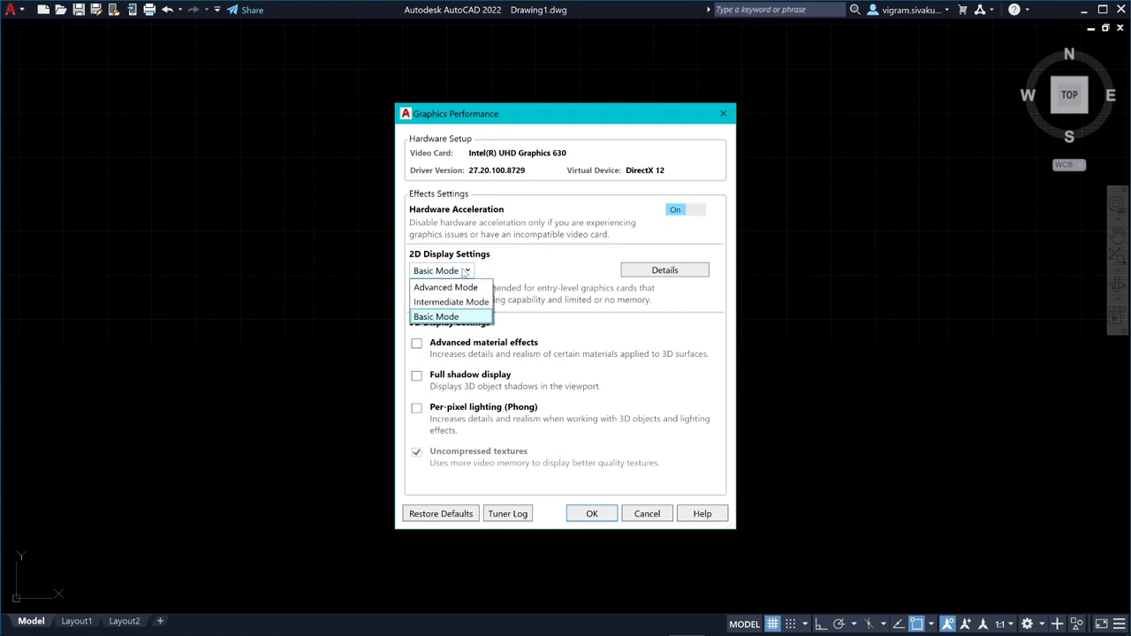
{"action": "left_click", "coordinate": [438, 317]}
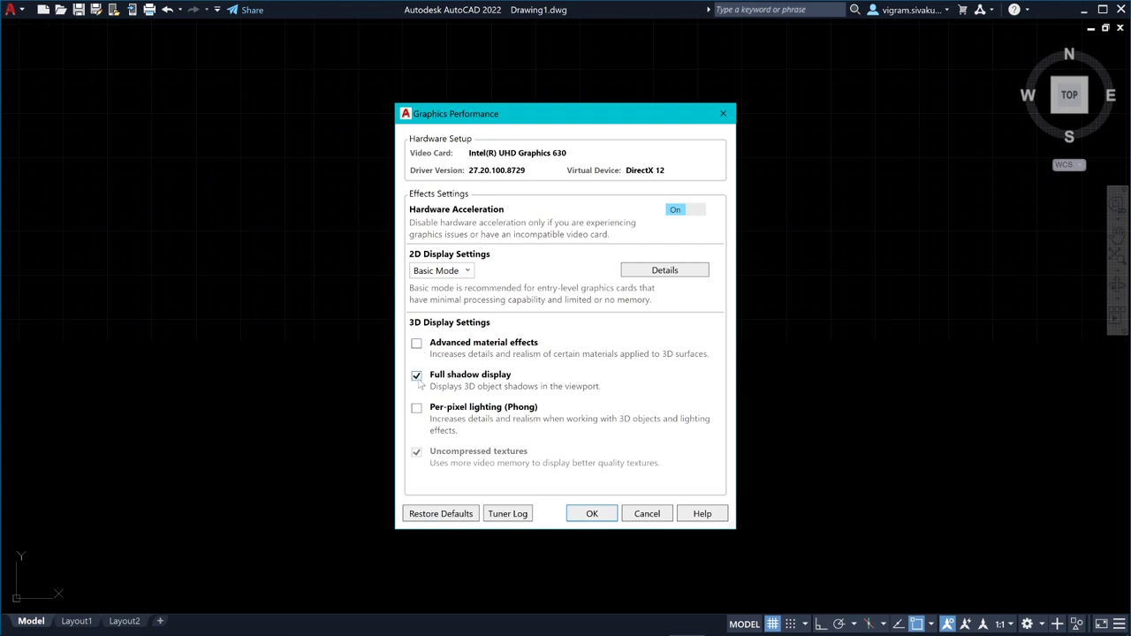
{"action": "left_click", "coordinate": [416, 408]}
{"action": "left_click", "coordinate": [416, 408]}
{"action": "left_click", "coordinate": [591, 515]}
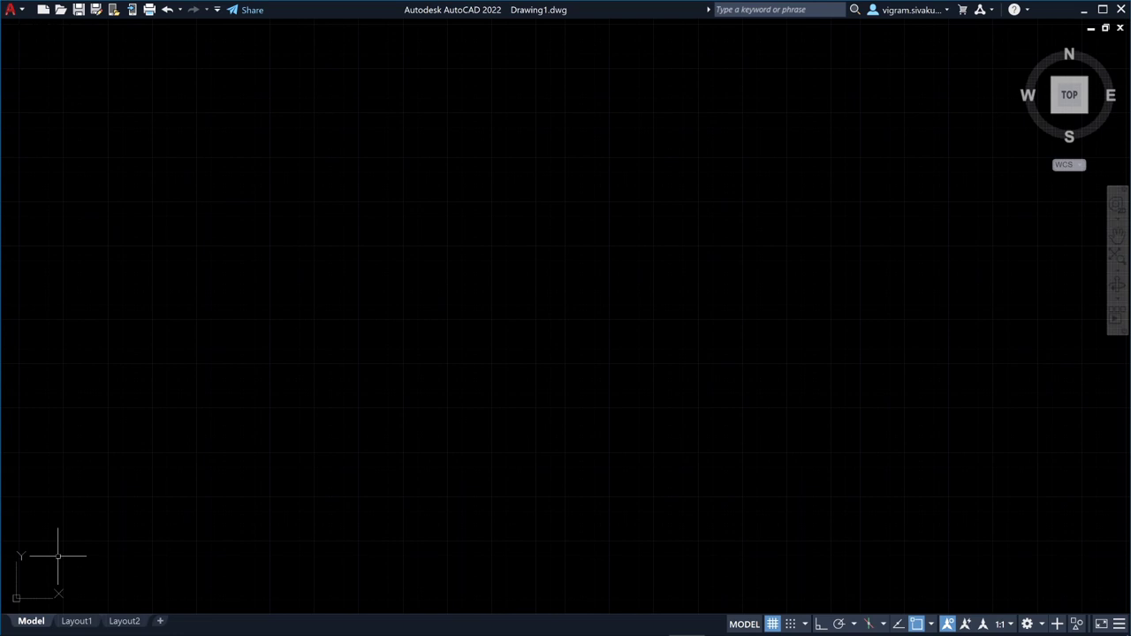
{"action": "key", "text": "super"}
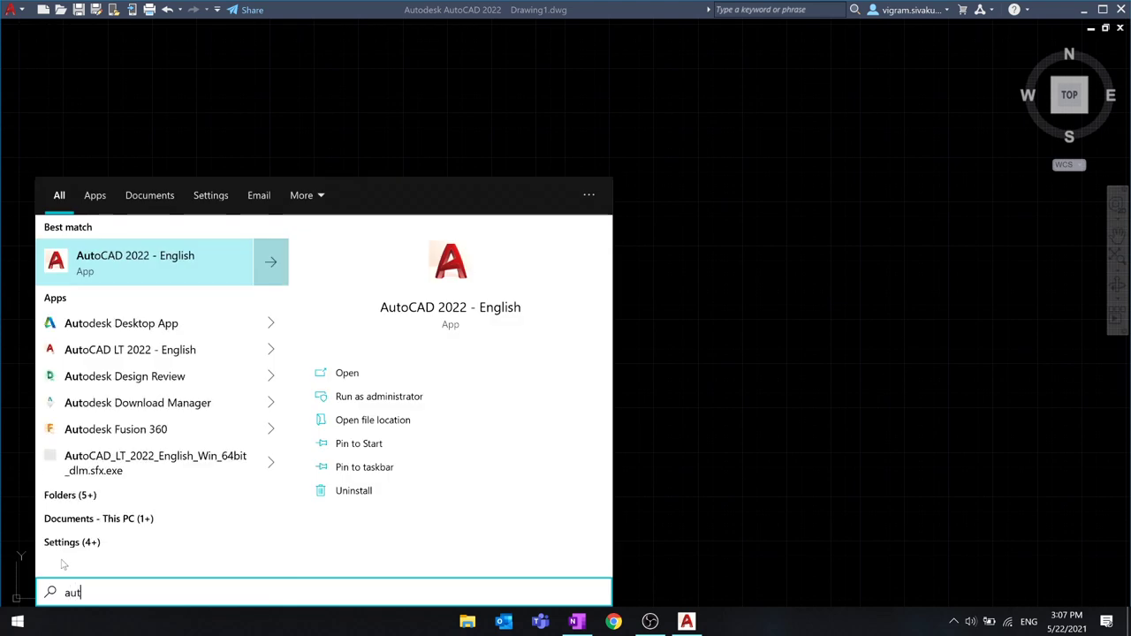
{"action": "type", "text": "desk"}
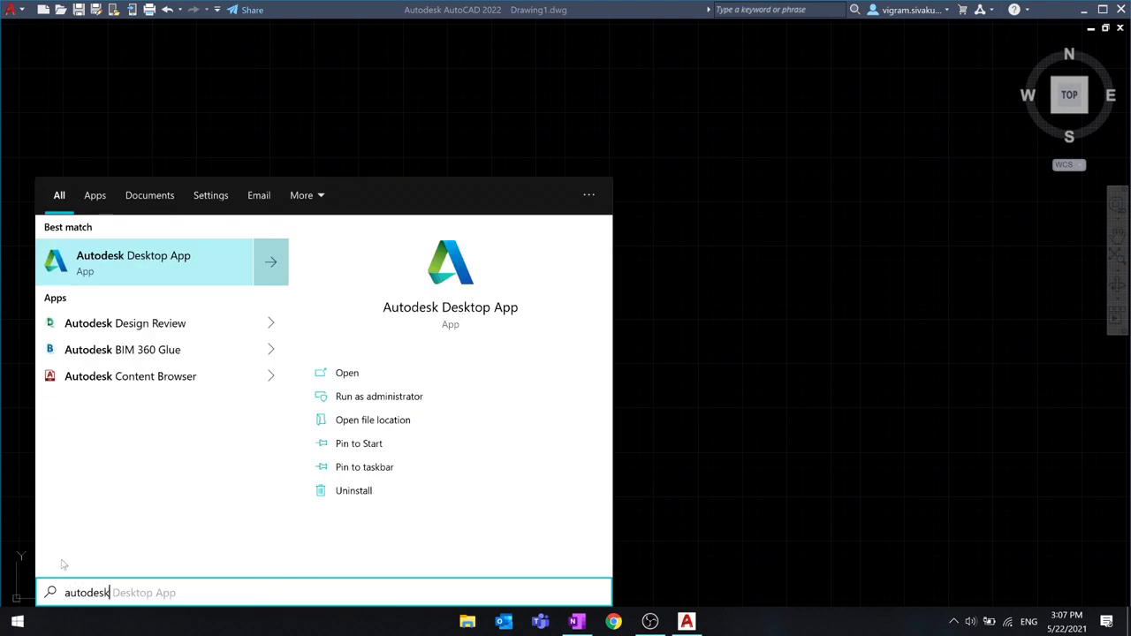
{"action": "left_click", "coordinate": [119, 267]}
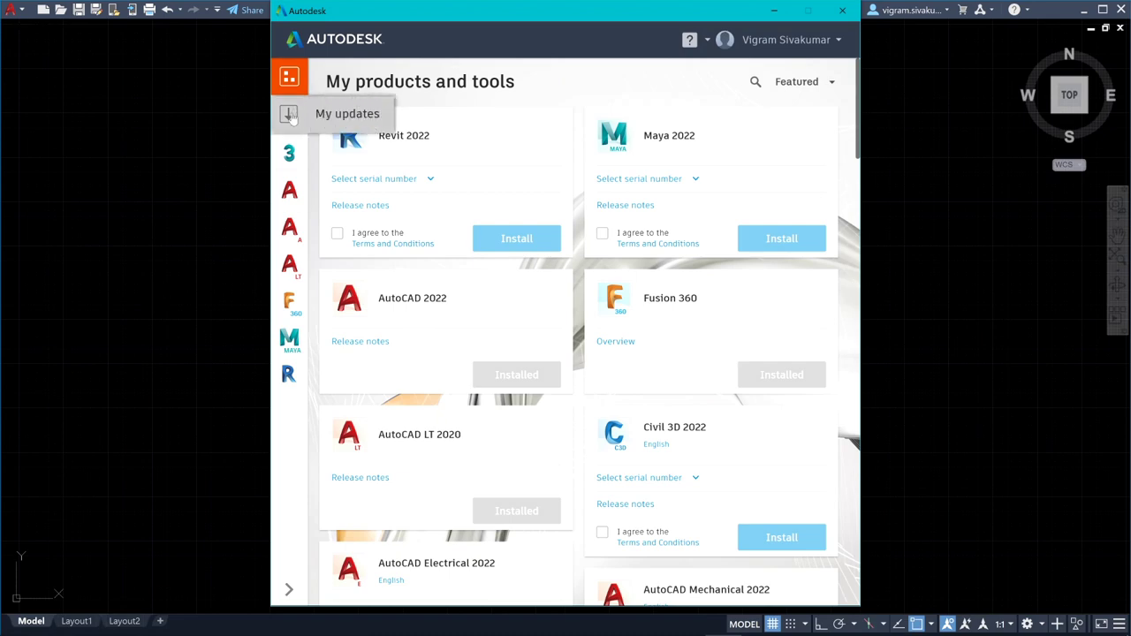
{"action": "left_click", "coordinate": [289, 115]}
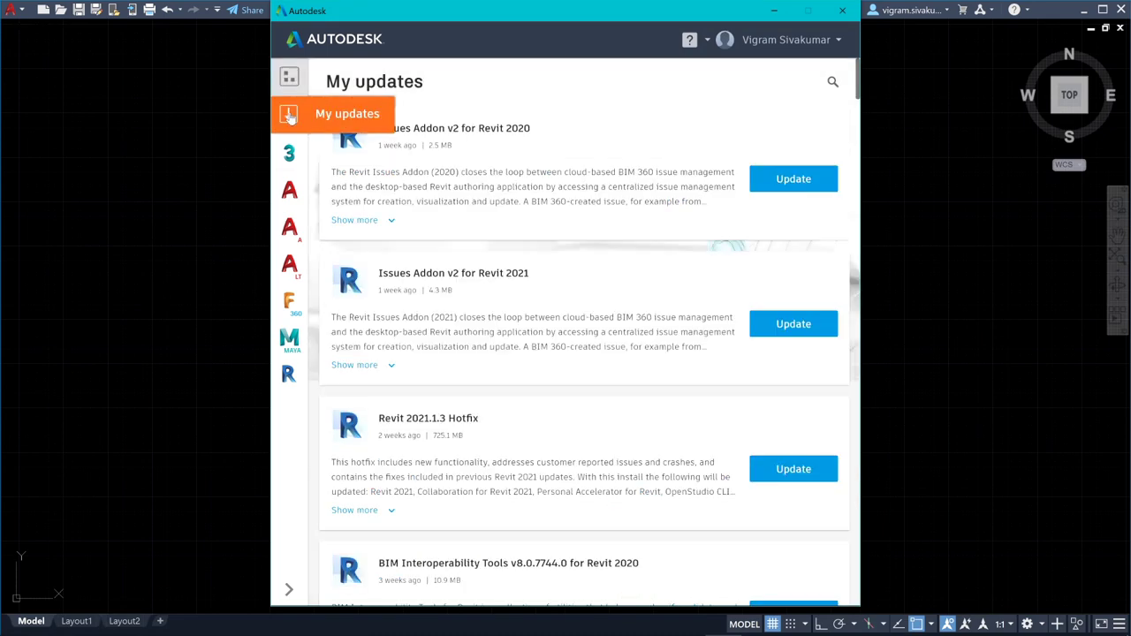
{"action": "scroll", "coordinate": [566, 162], "scroll_direction": "down", "scroll_amount": 3}
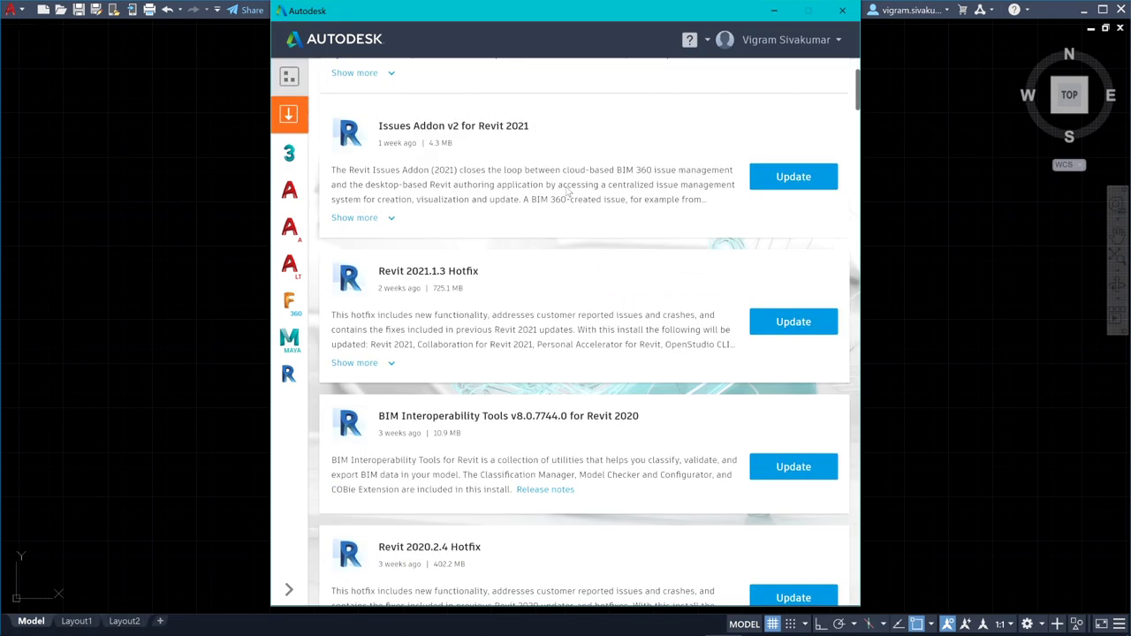
{"action": "scroll", "coordinate": [412, 306], "scroll_direction": "up", "scroll_amount": 3}
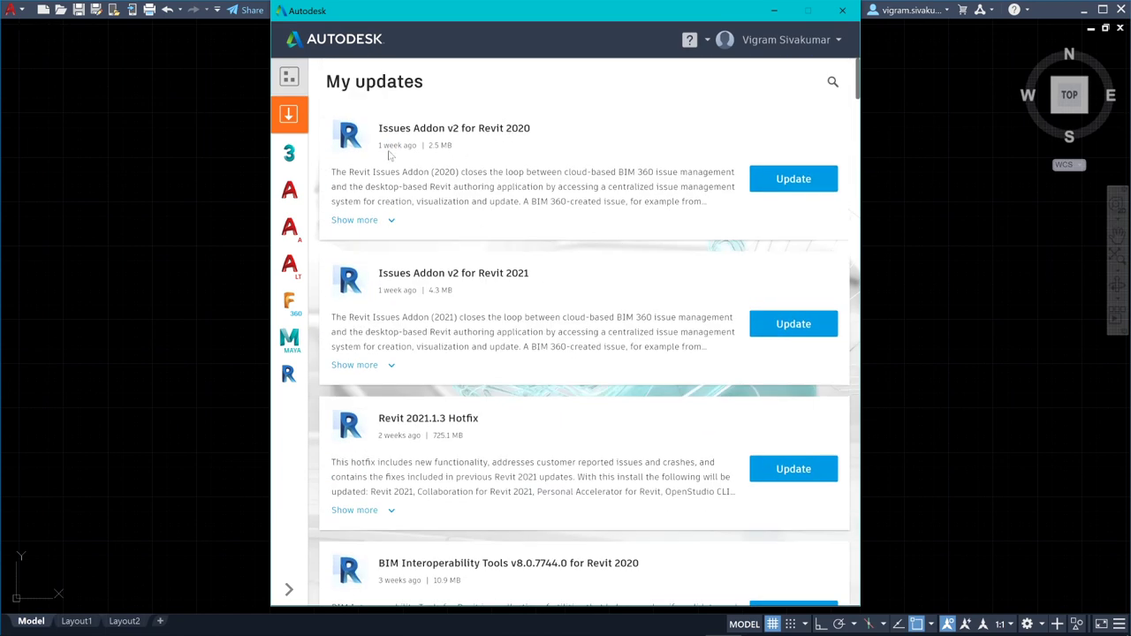
{"action": "left_click", "coordinate": [289, 189]}
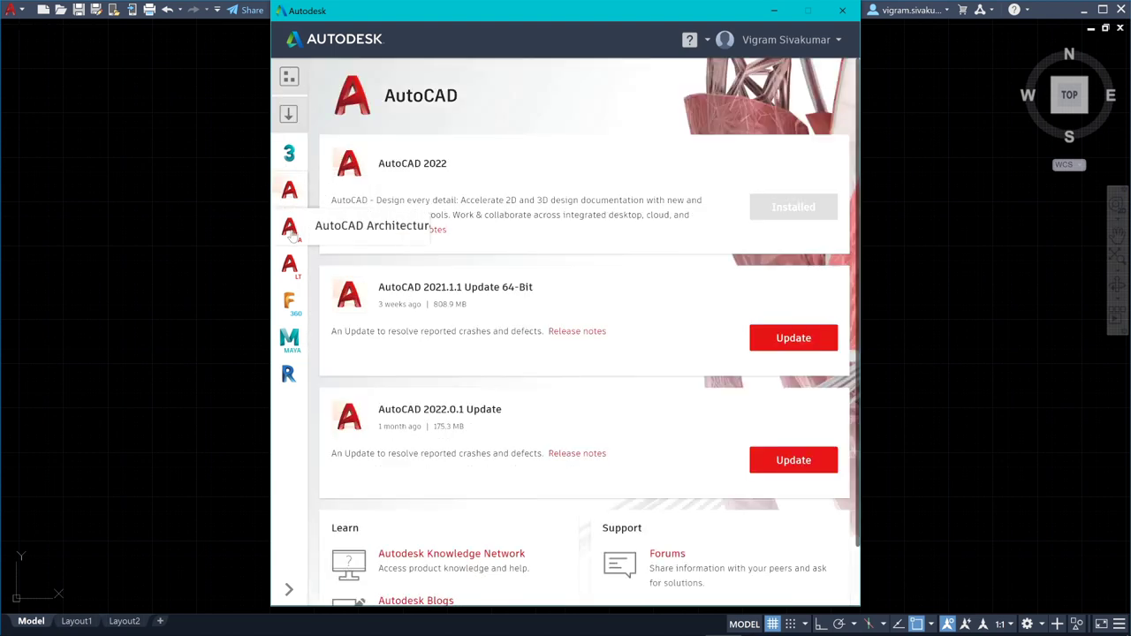
{"action": "left_click", "coordinate": [290, 228]}
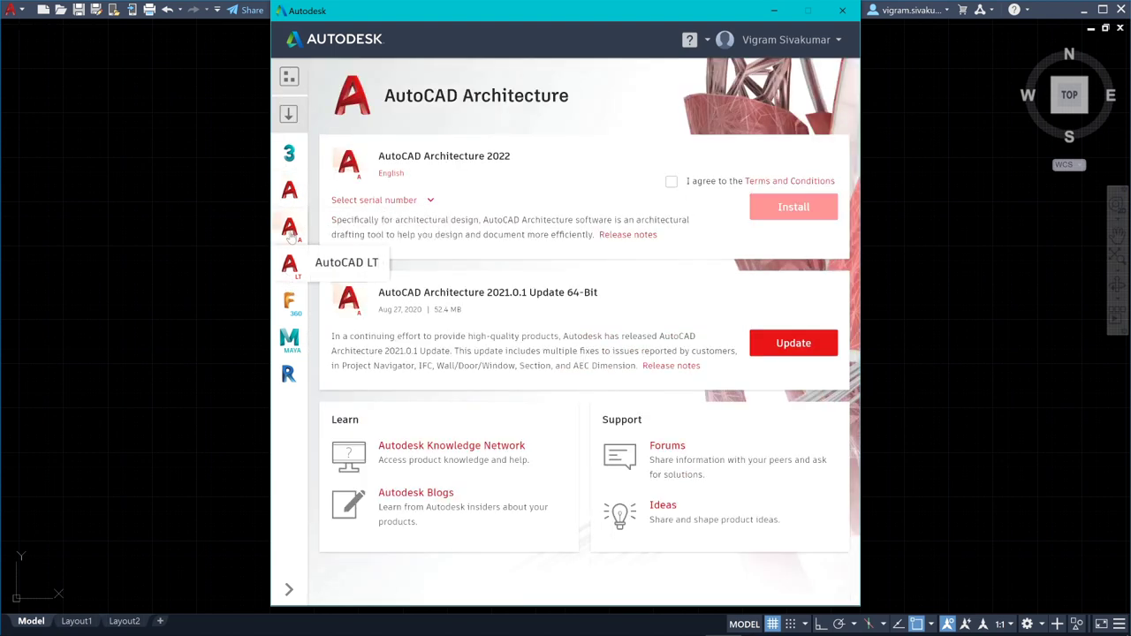
{"action": "left_click", "coordinate": [293, 191]}
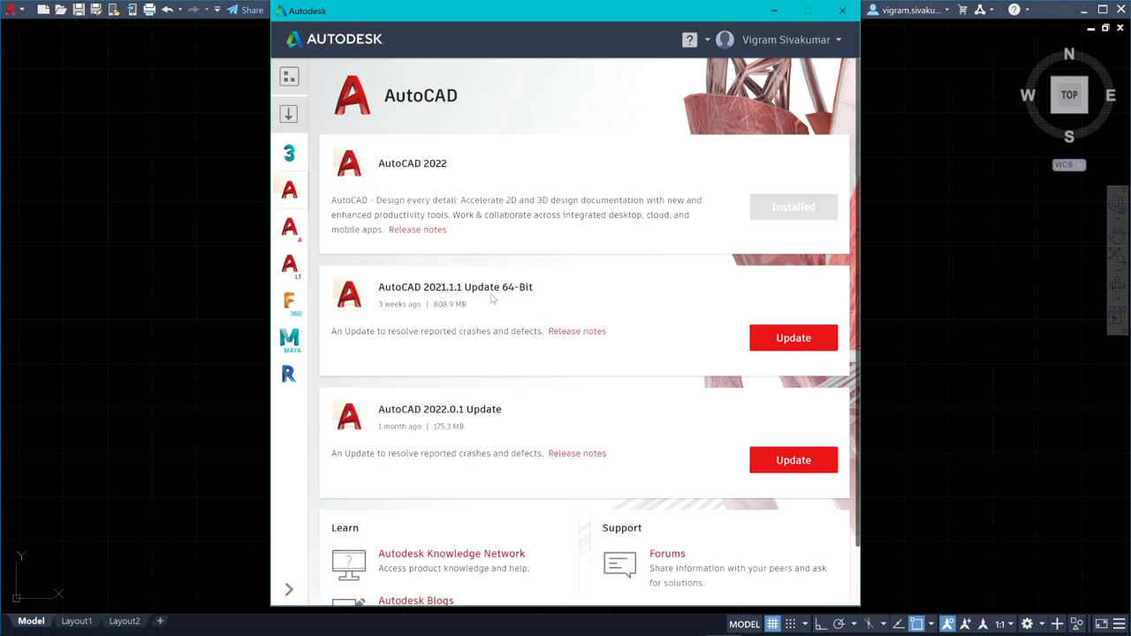
{"action": "scroll", "coordinate": [495, 300], "scroll_direction": "down", "scroll_amount": 1}
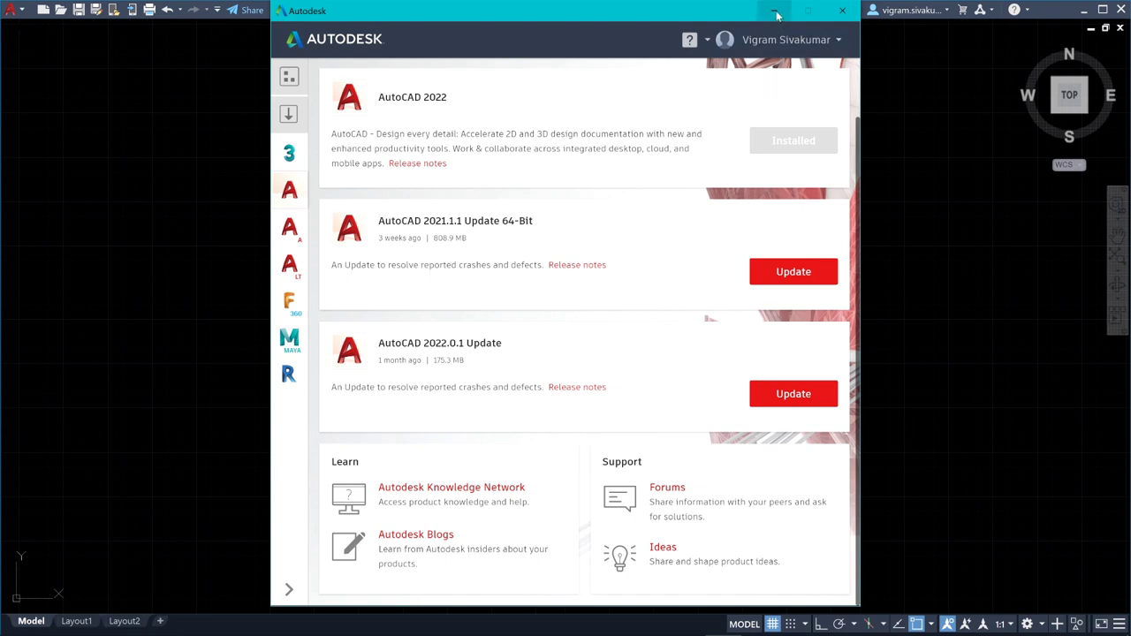
{"action": "left_click", "coordinate": [843, 11]}
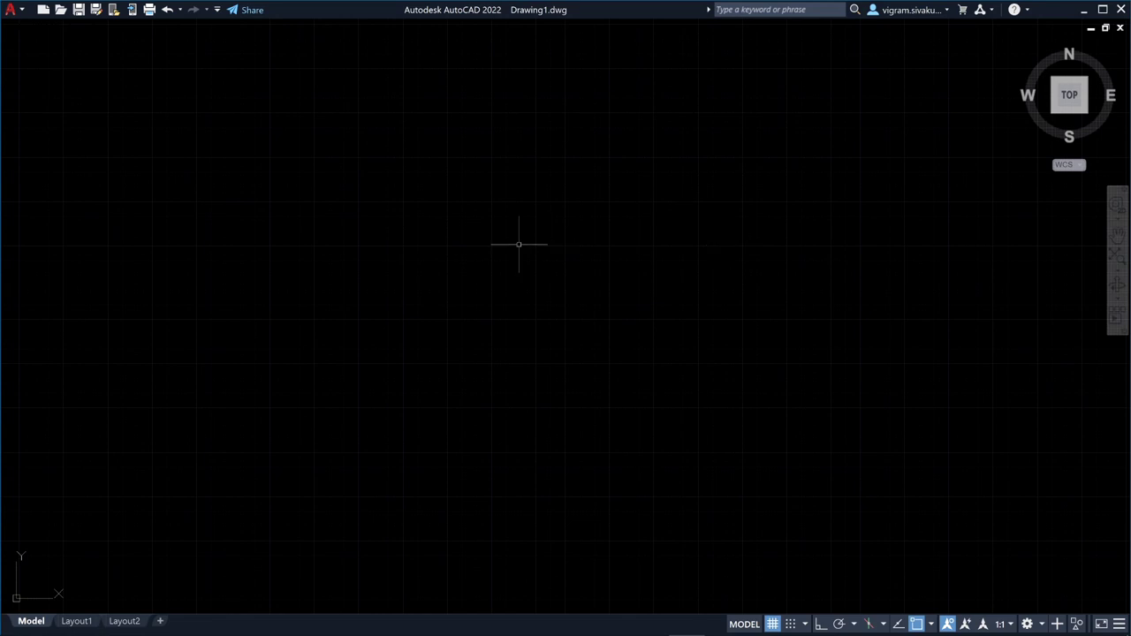
Step: Set CACHEMAXFILES to 0 to flush the cache
{"action": "type", "text": "C"}
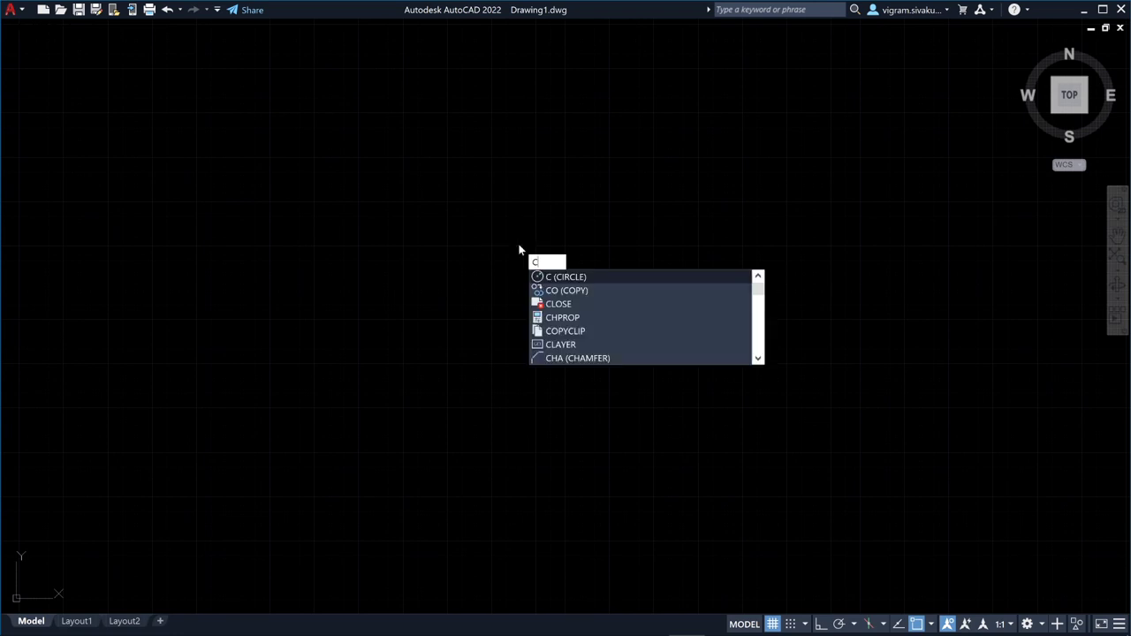
{"action": "type", "text": "AChe"}
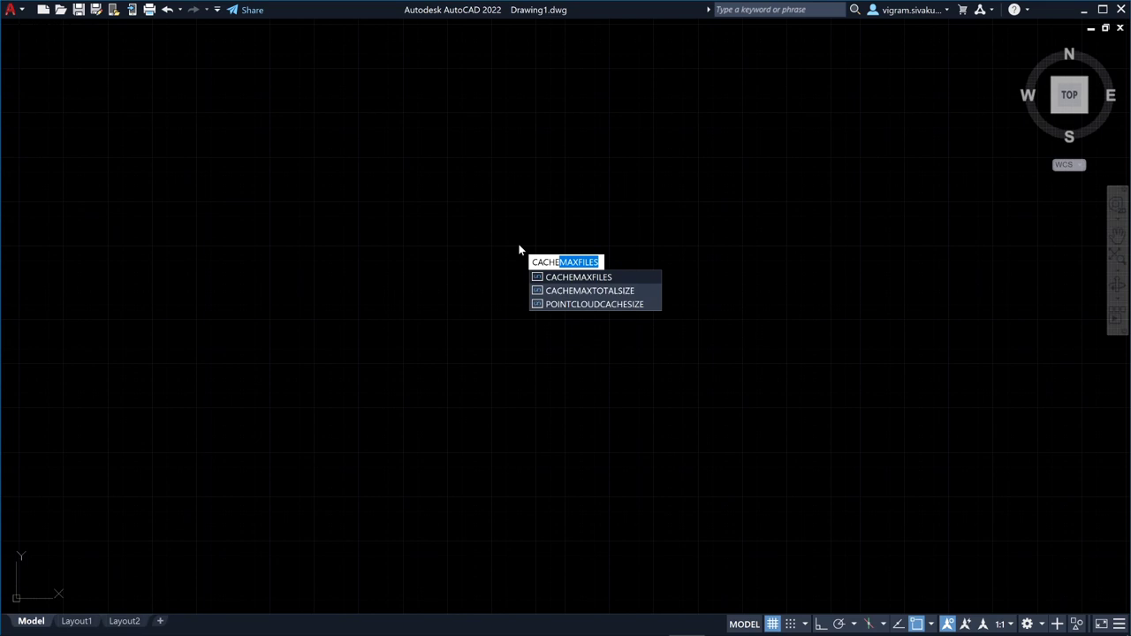
{"action": "key", "text": "Return"}
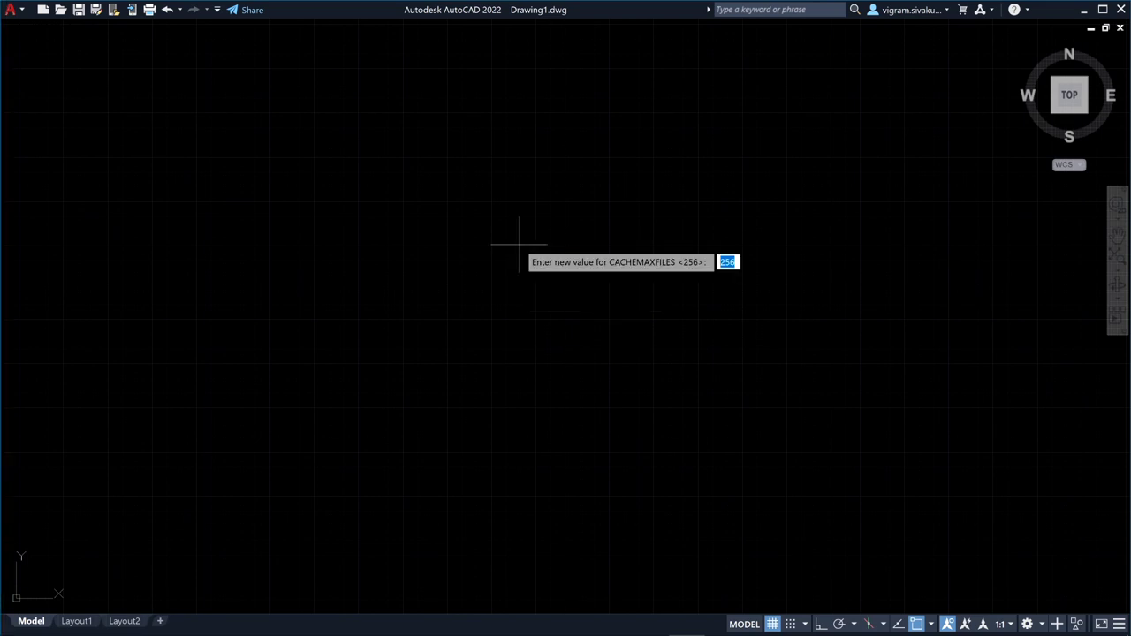
{"action": "type", "text": "0"}
{"action": "key", "text": "Return"}
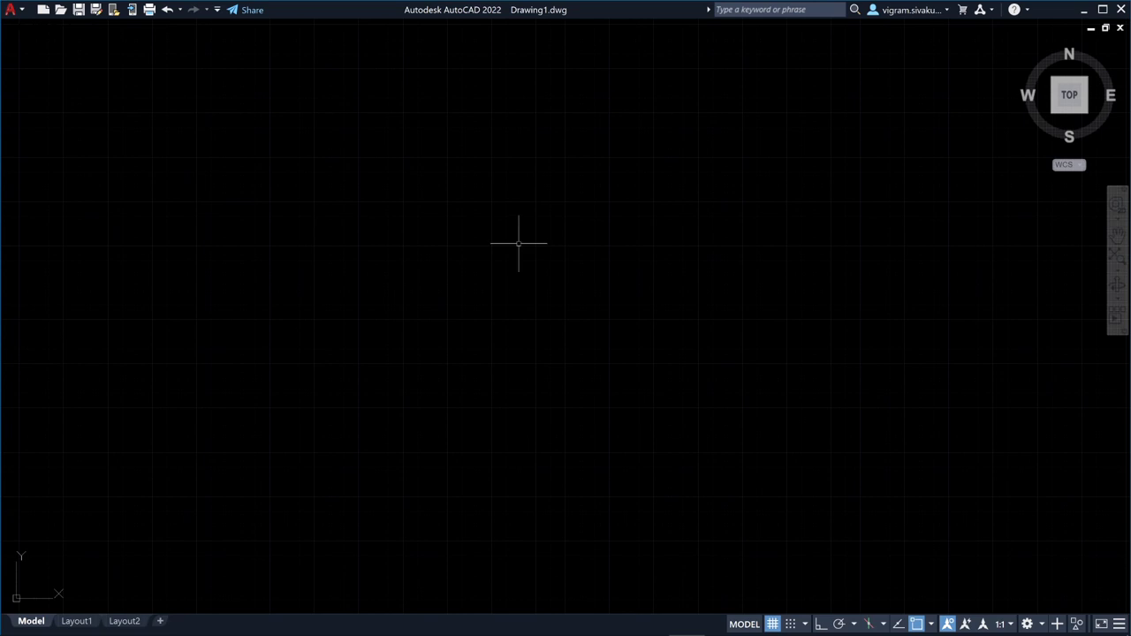
Step: Set CACHEMAXFILES back to 256
{"action": "type", "text": "c"}
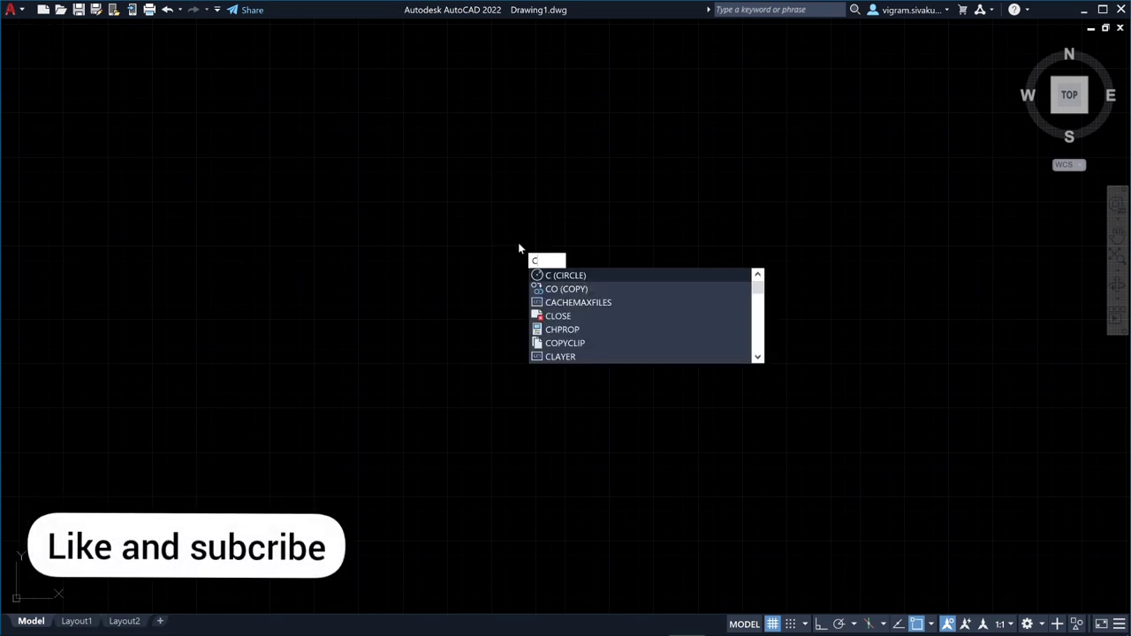
{"action": "type", "text": "ACHE"}
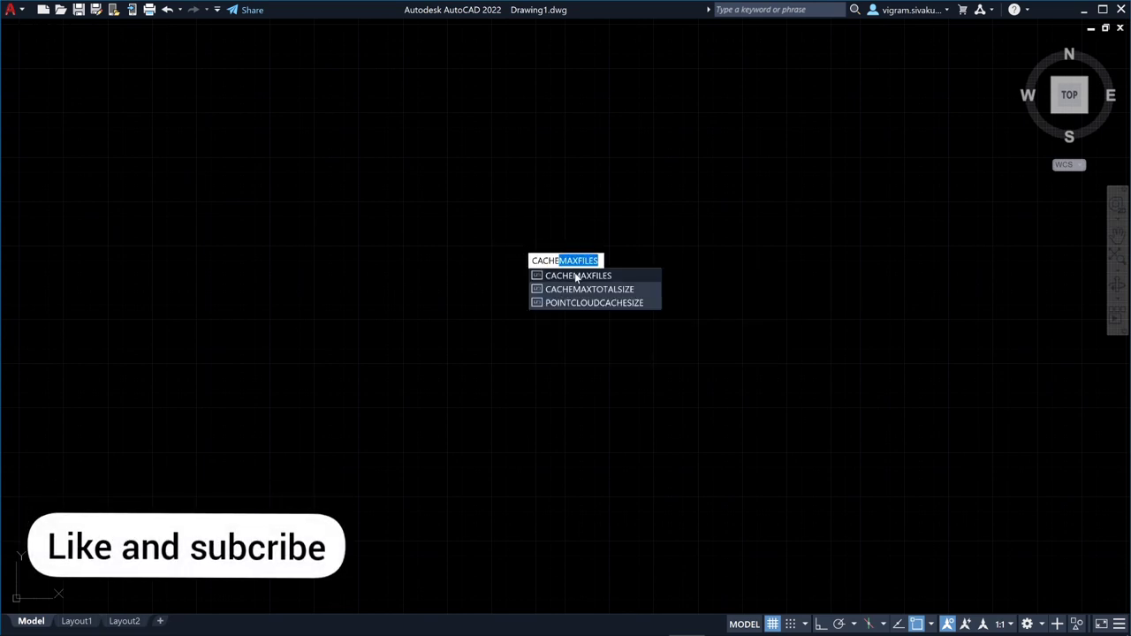
{"action": "left_click", "coordinate": [575, 276]}
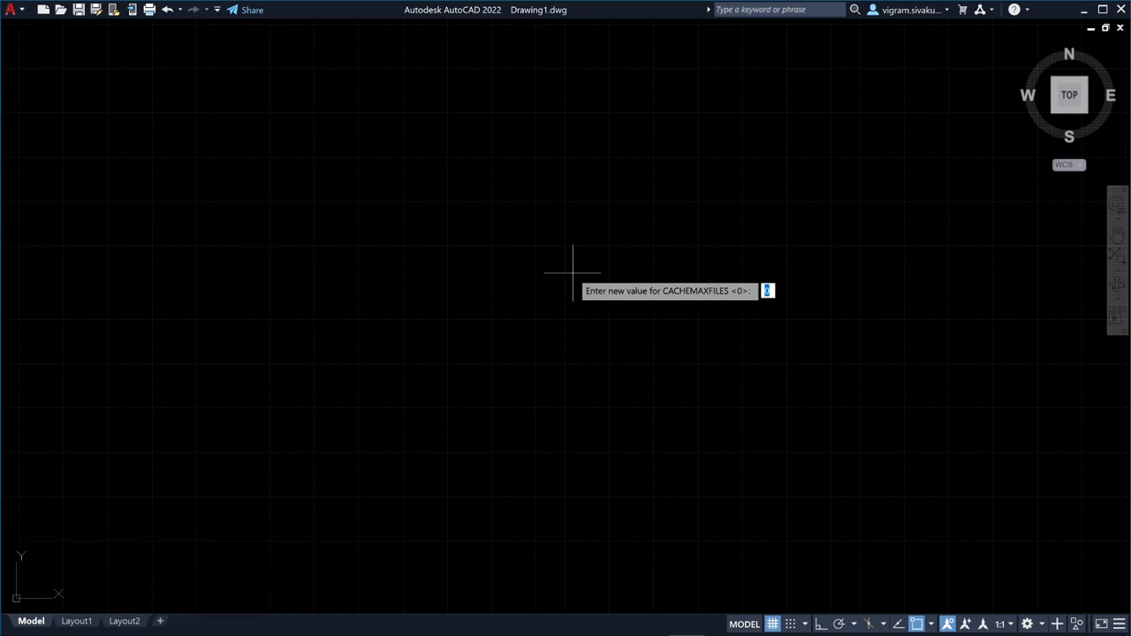
{"action": "type", "text": "256"}
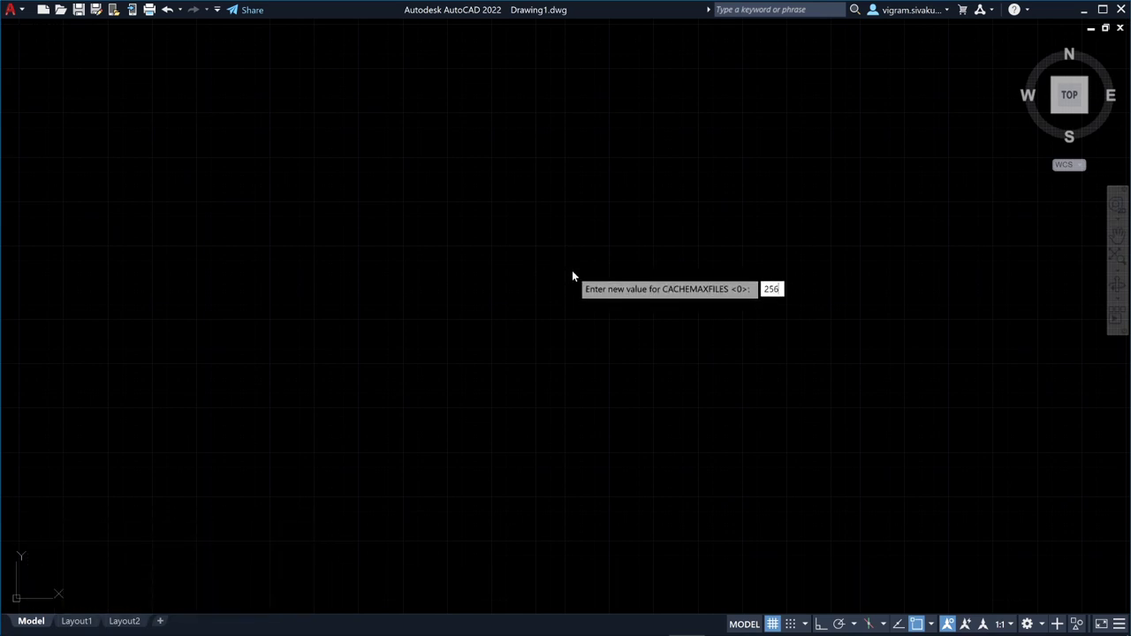
{"action": "key", "text": "Return"}
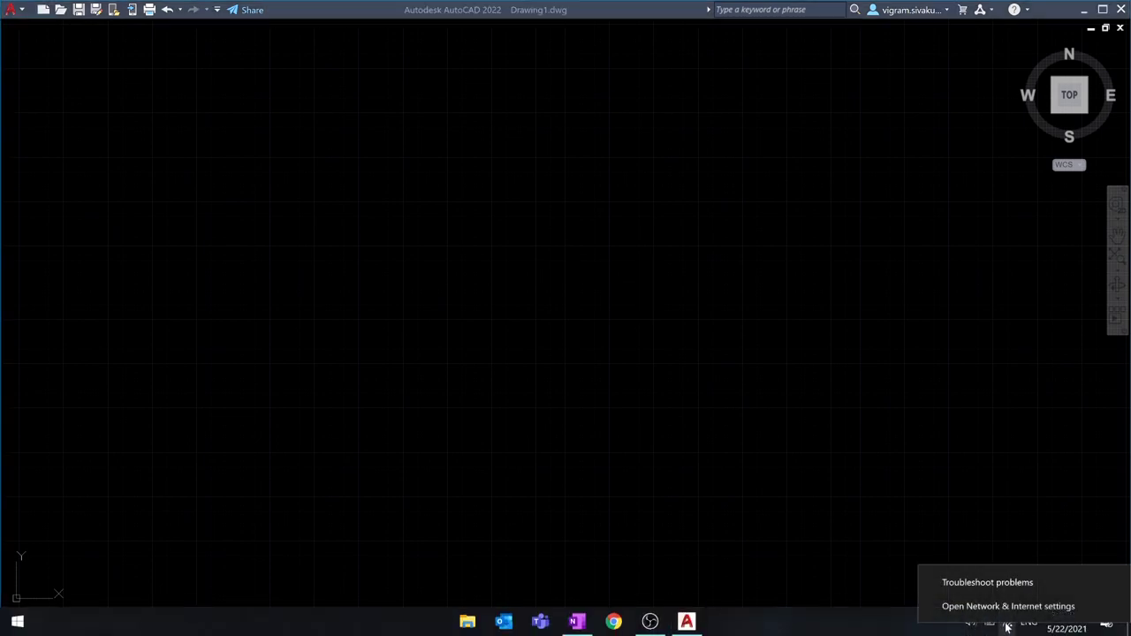
{"action": "left_click", "coordinate": [979, 454]}
{"action": "left_click", "coordinate": [1009, 623]}
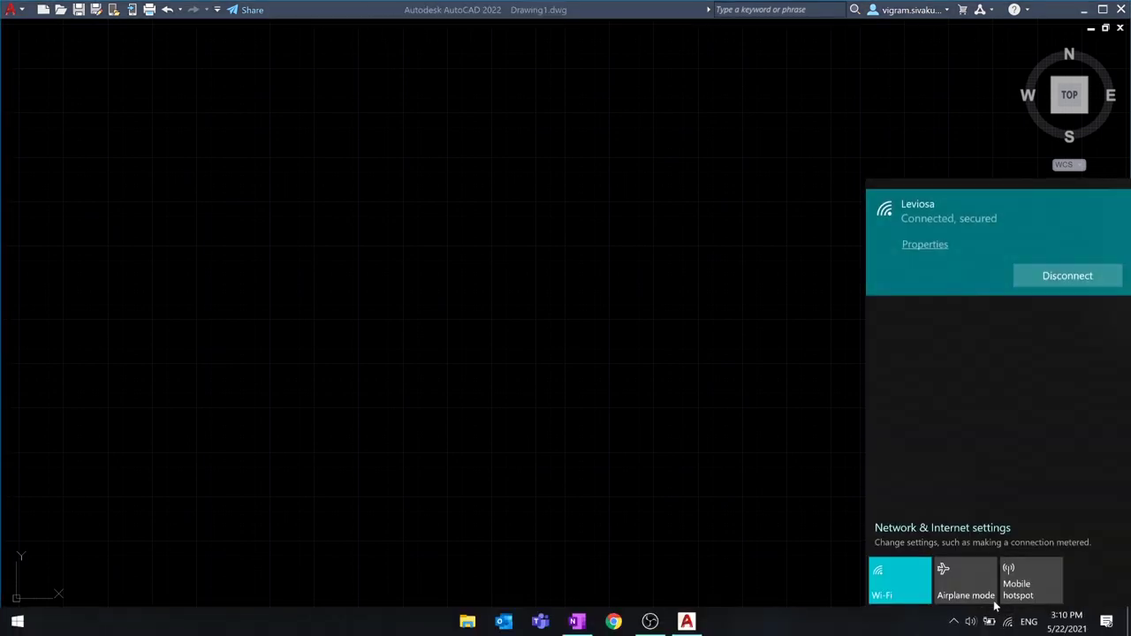
{"action": "left_click", "coordinate": [728, 324]}
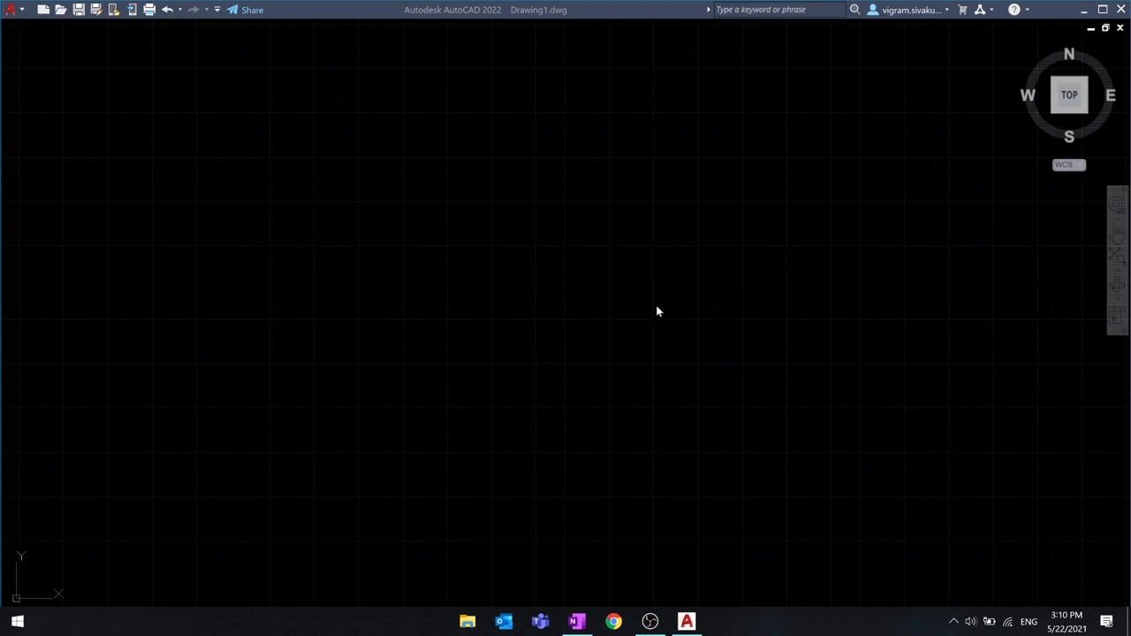
Step: Launch Run from the Start search results and enter %temp% as the location
{"action": "key", "text": "super+r"}
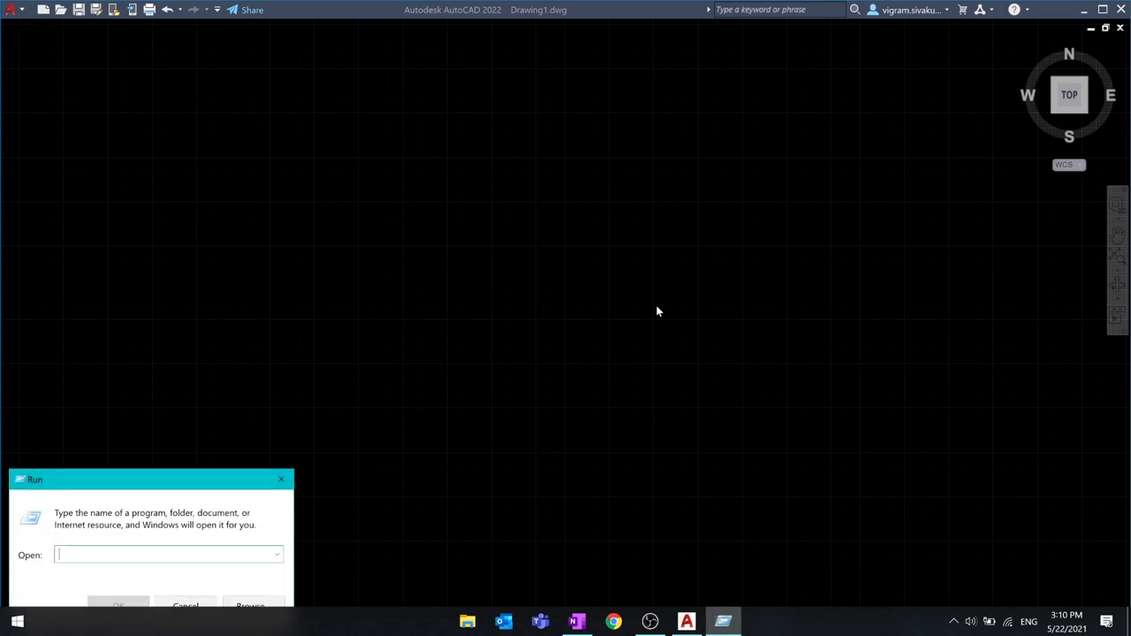
{"action": "key", "text": "Escape"}
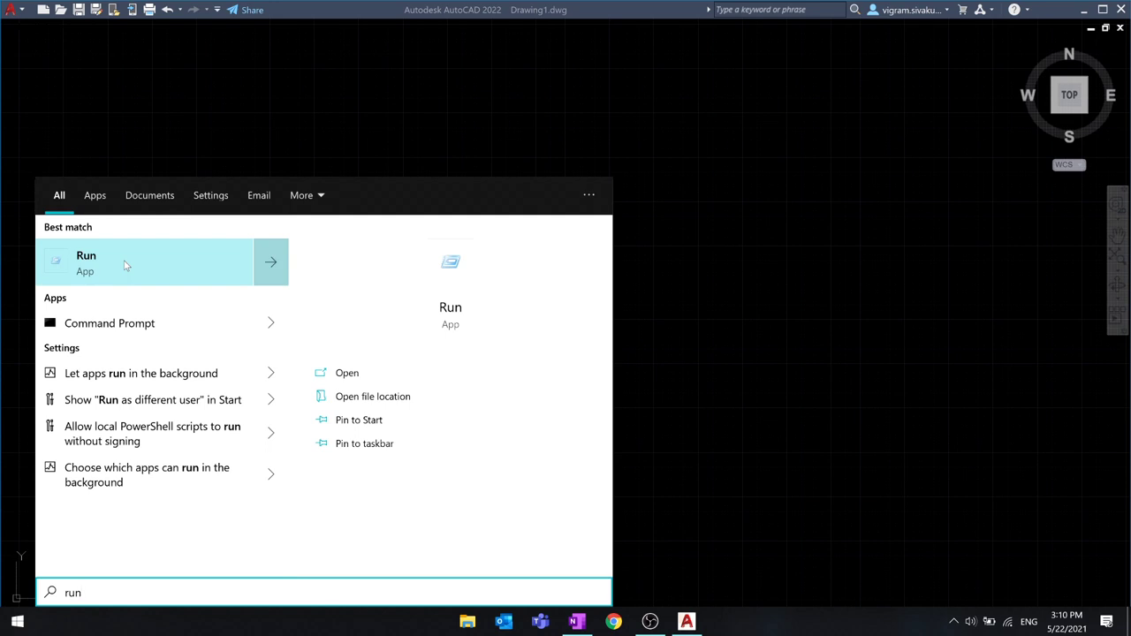
{"action": "left_click", "coordinate": [128, 272]}
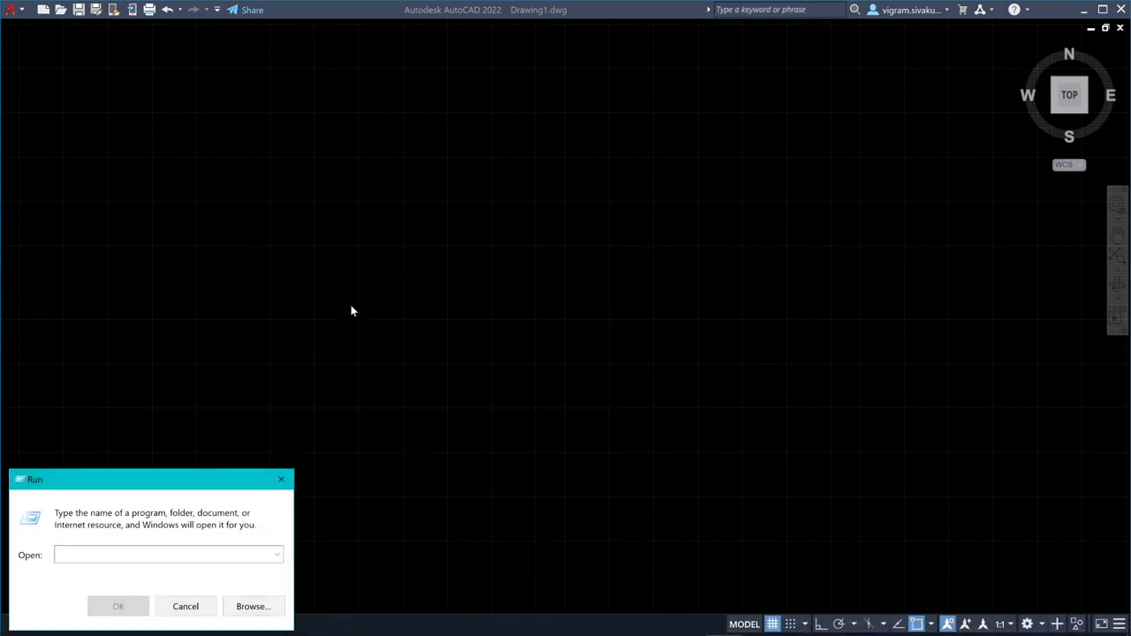
{"action": "type", "text": "%t"}
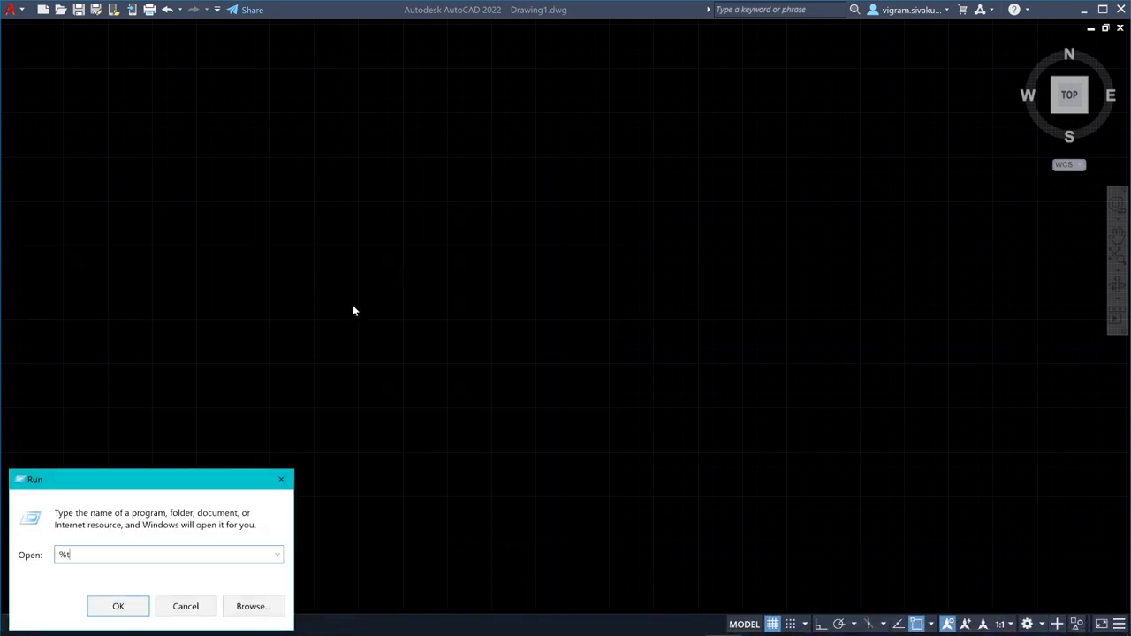
{"action": "type", "text": "emp%"}
Step: Delete everything in the Temp folder, skipping in-use items and the access-denied ogs folder
{"action": "key", "text": "Return"}
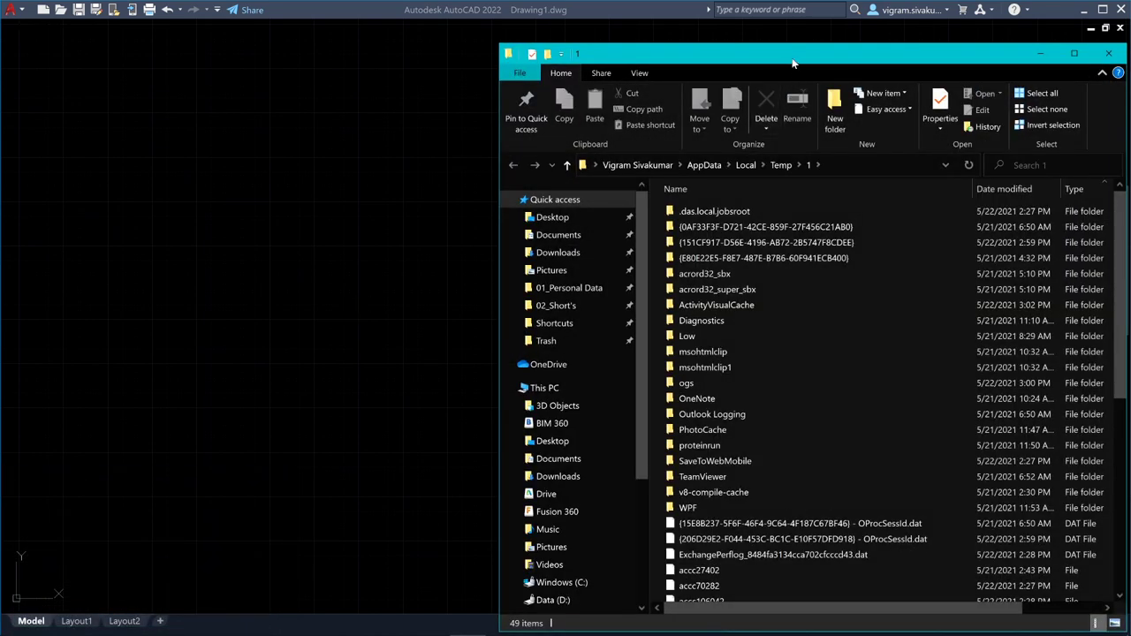
{"action": "left_click_drag", "start_coordinate": [793, 62], "coordinate": [564, 43]}
{"action": "left_click", "coordinate": [615, 290]}
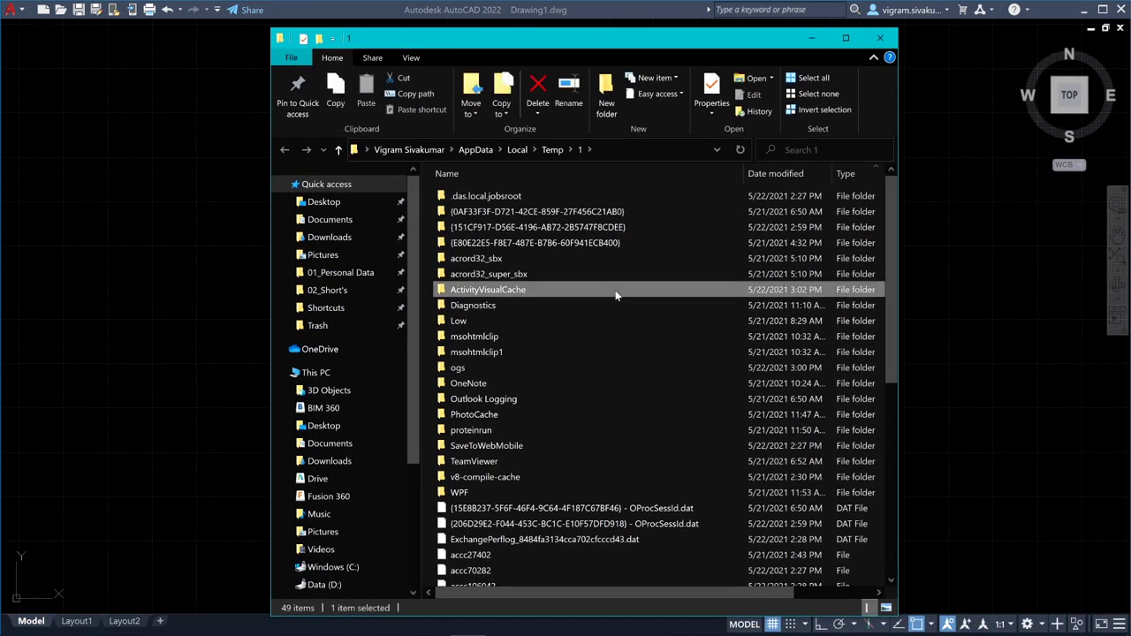
{"action": "left_click", "coordinate": [633, 272]}
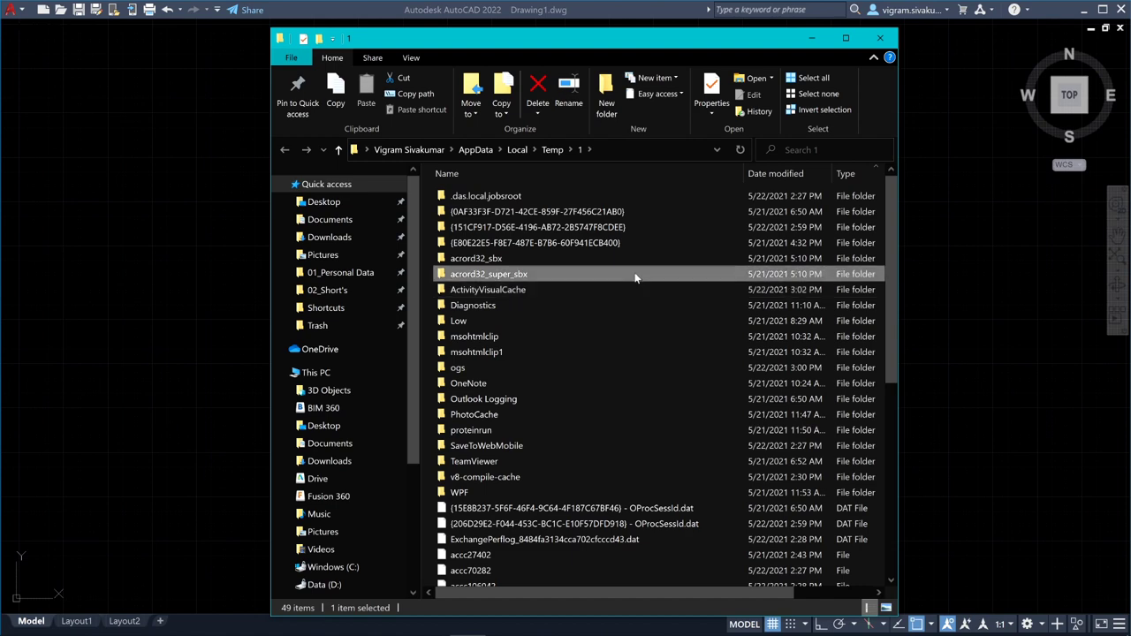
{"action": "key", "text": "ctrl+a"}
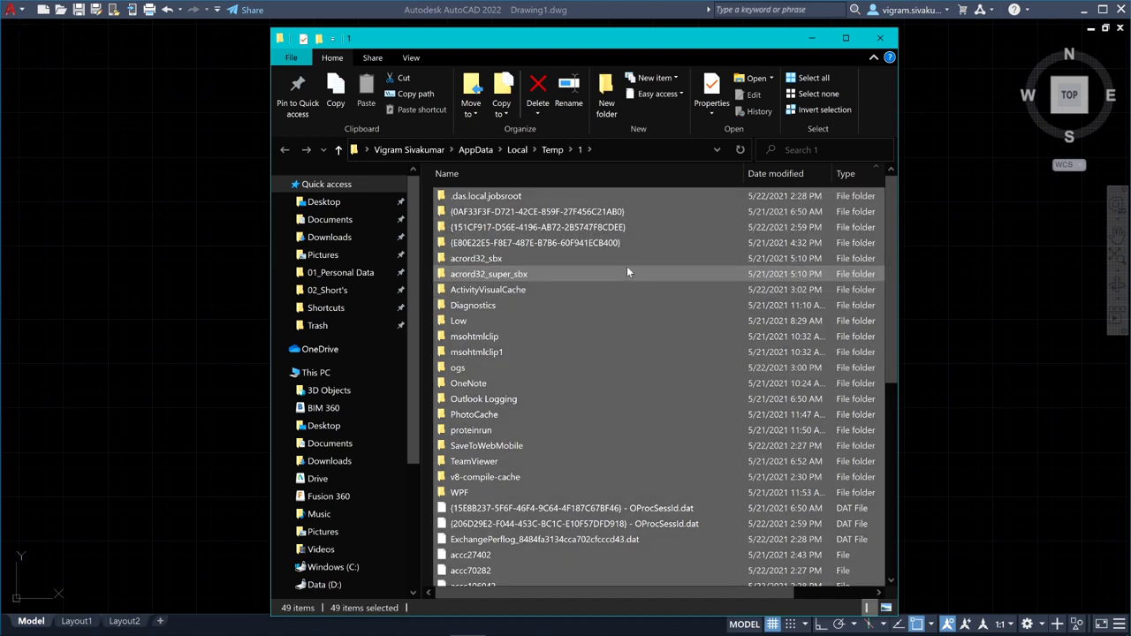
{"action": "key", "text": "Delete"}
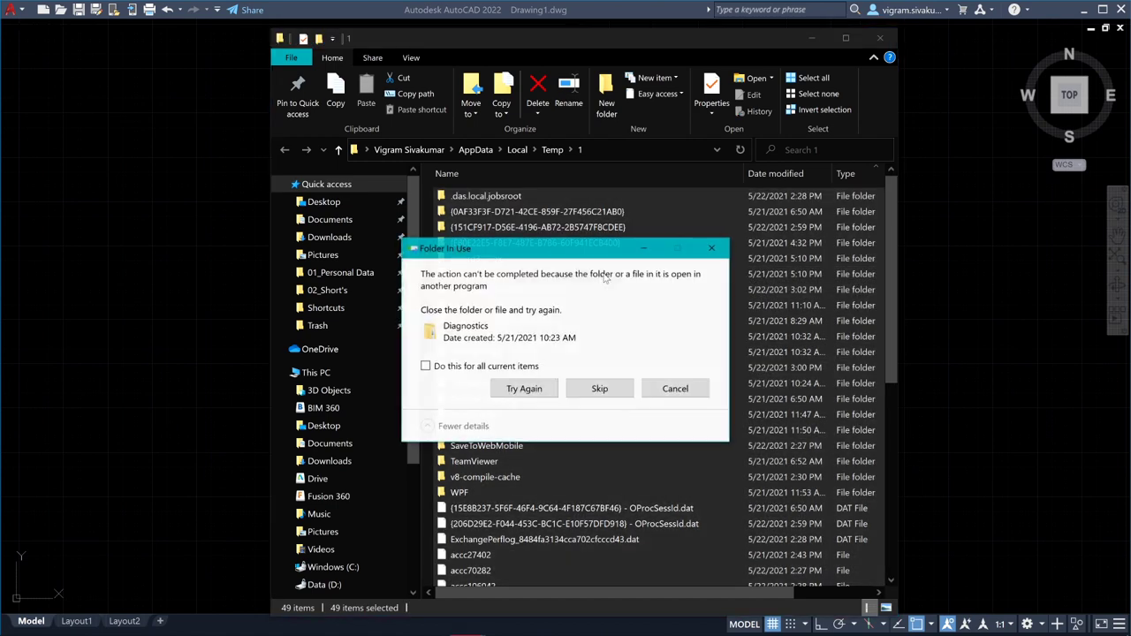
{"action": "left_click", "coordinate": [599, 389]}
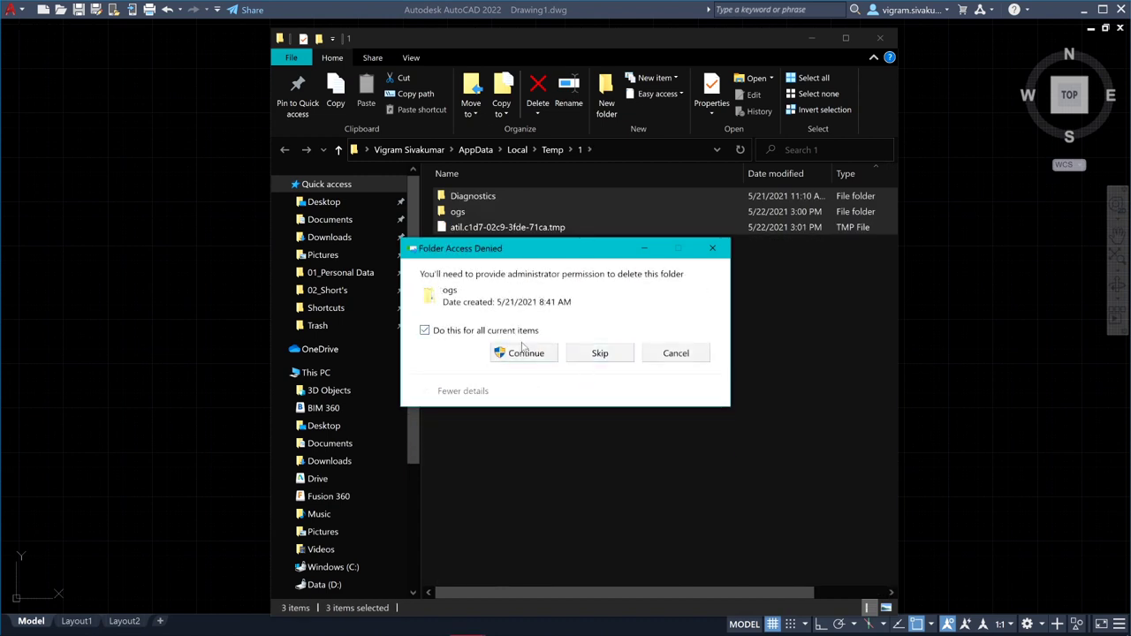
{"action": "left_click", "coordinate": [533, 357]}
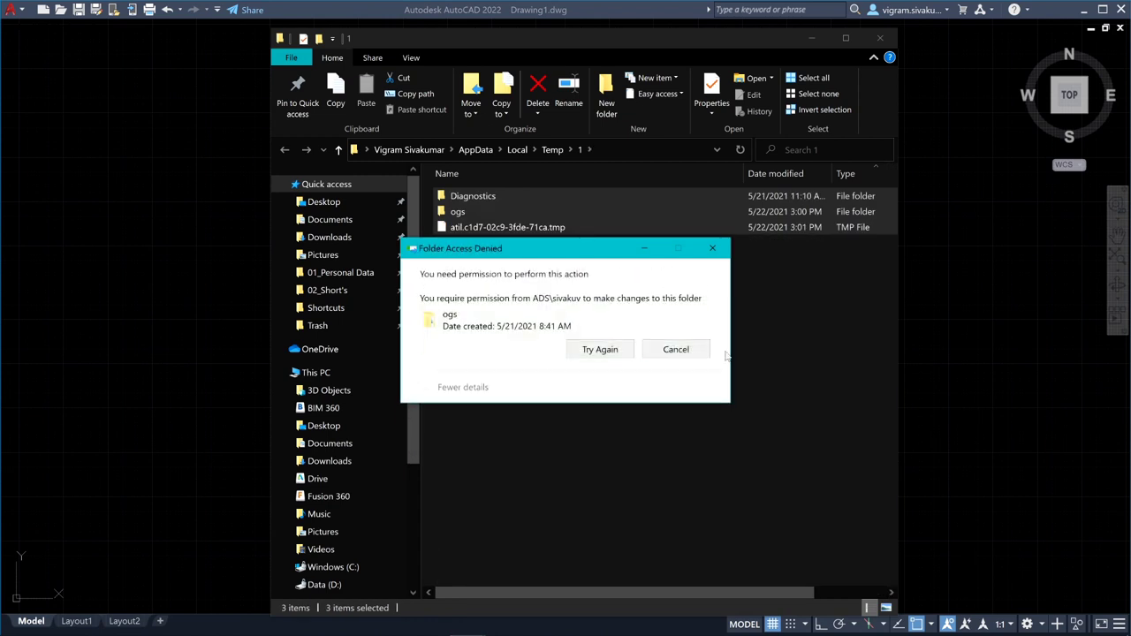
{"action": "left_click", "coordinate": [674, 349]}
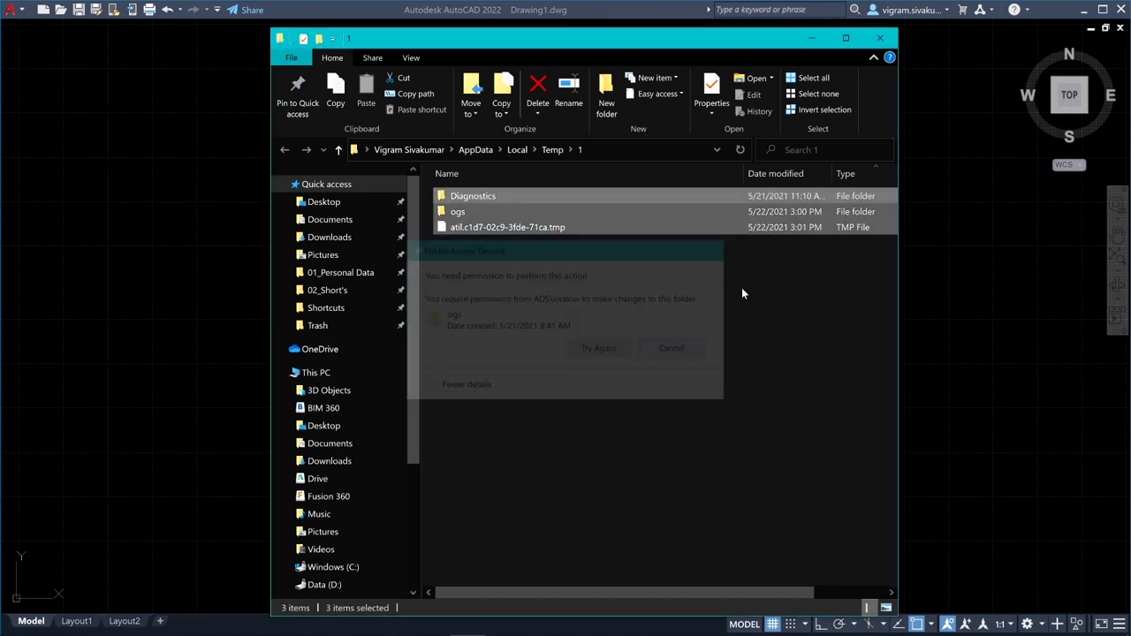
Step: Close the Temp folder window and restore the AutoCAD ribbon with the RIBBON command
{"action": "left_click", "coordinate": [880, 37]}
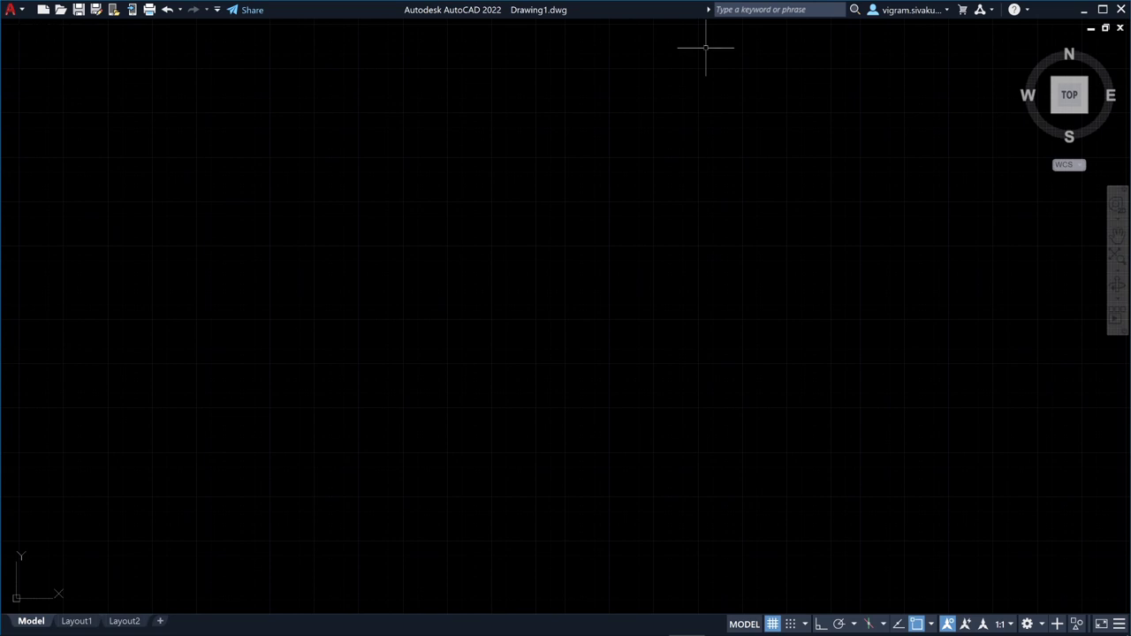
{"action": "type", "text": "RIBBON"}
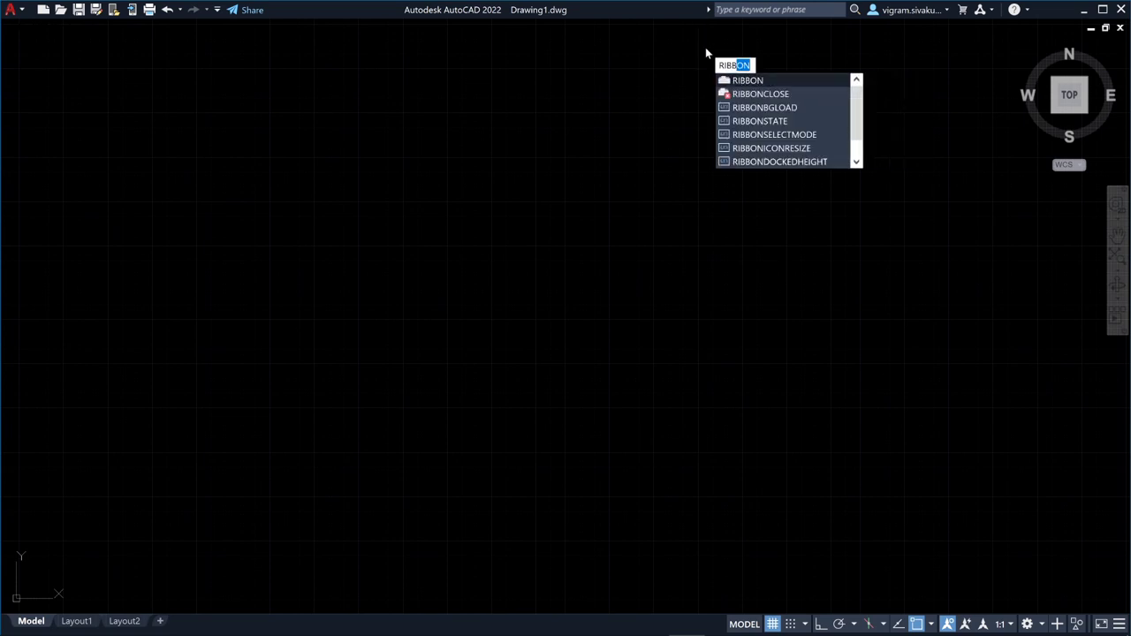
{"action": "key", "text": "Return"}
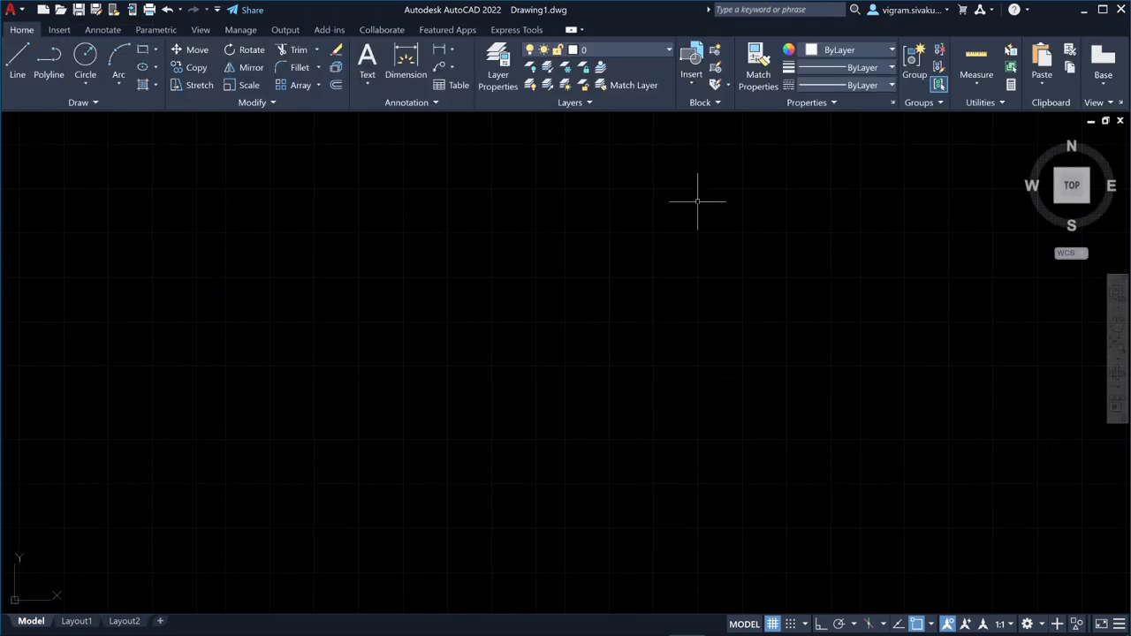
{"action": "left_click", "coordinate": [507, 165]}
{"action": "left_click", "coordinate": [174, 121]}
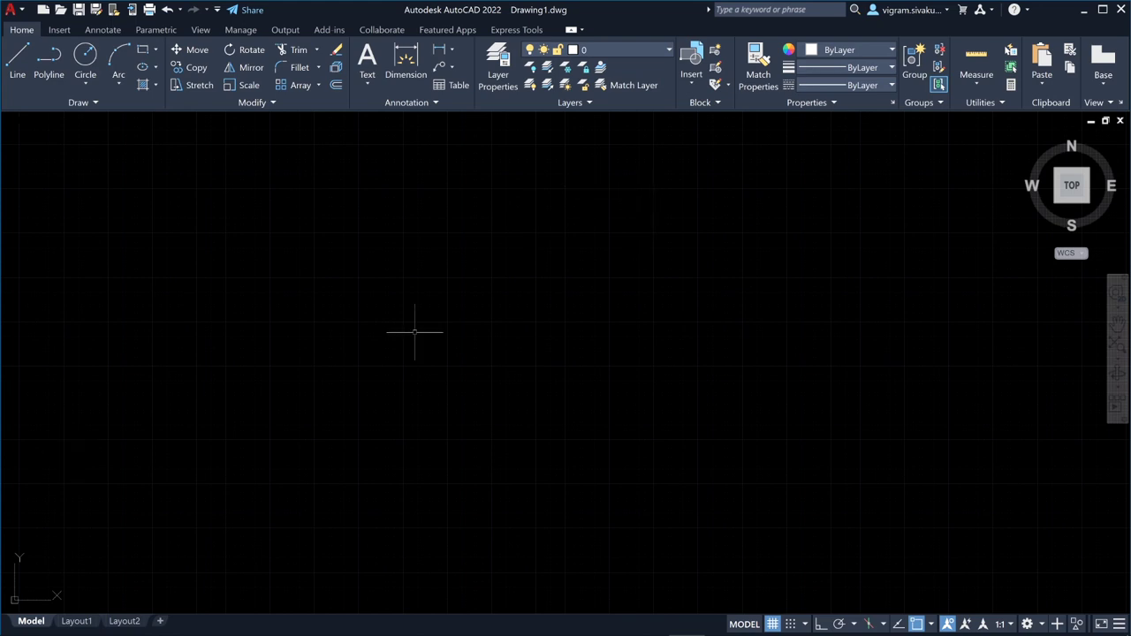
Step: Run Reset Settings to Default from the AutoCAD 2022 - English Start menu group
{"action": "left_click", "coordinate": [18, 621]}
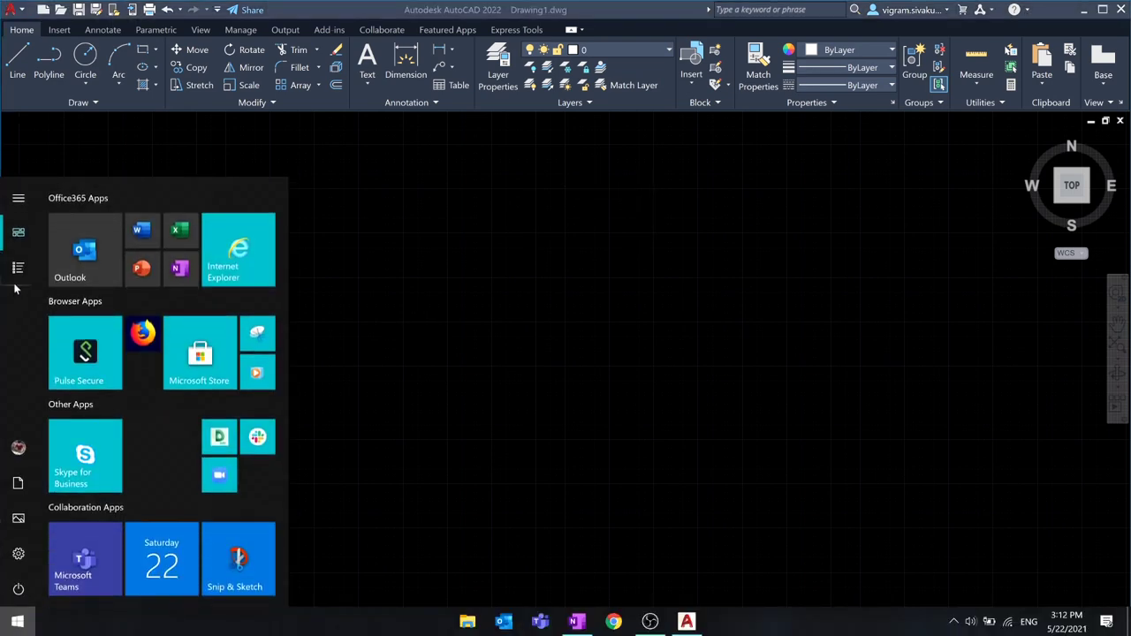
{"action": "left_click", "coordinate": [33, 270]}
{"action": "scroll", "coordinate": [255, 374], "scroll_direction": "down", "scroll_amount": 2}
{"action": "left_click", "coordinate": [269, 358]}
{"action": "scroll", "coordinate": [264, 347], "scroll_direction": "down", "scroll_amount": 3}
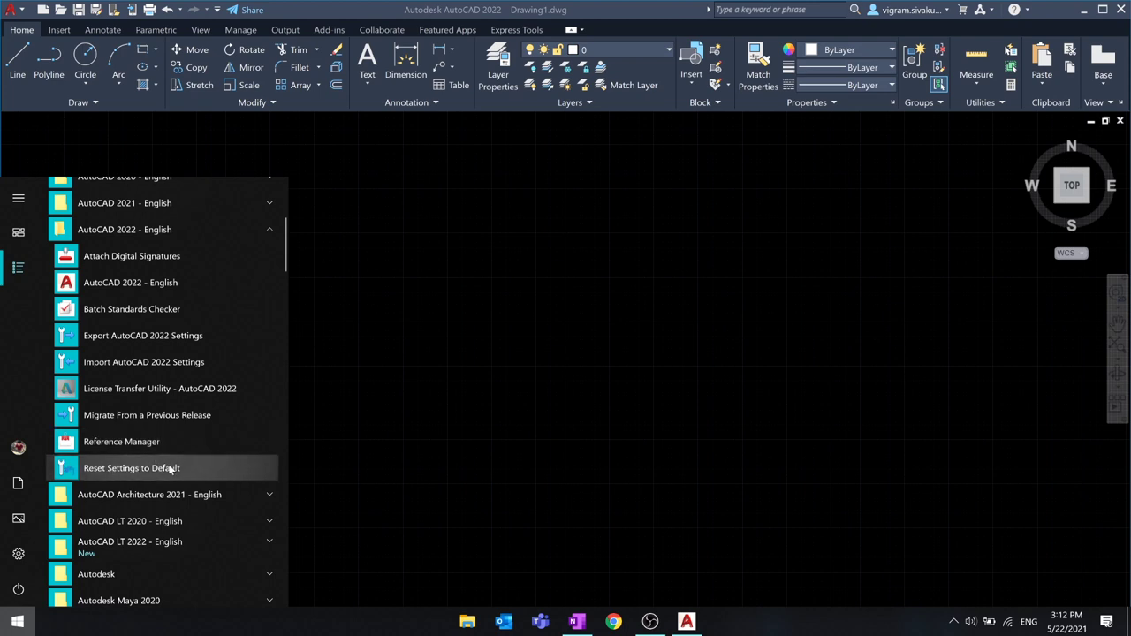
{"action": "left_click", "coordinate": [170, 469]}
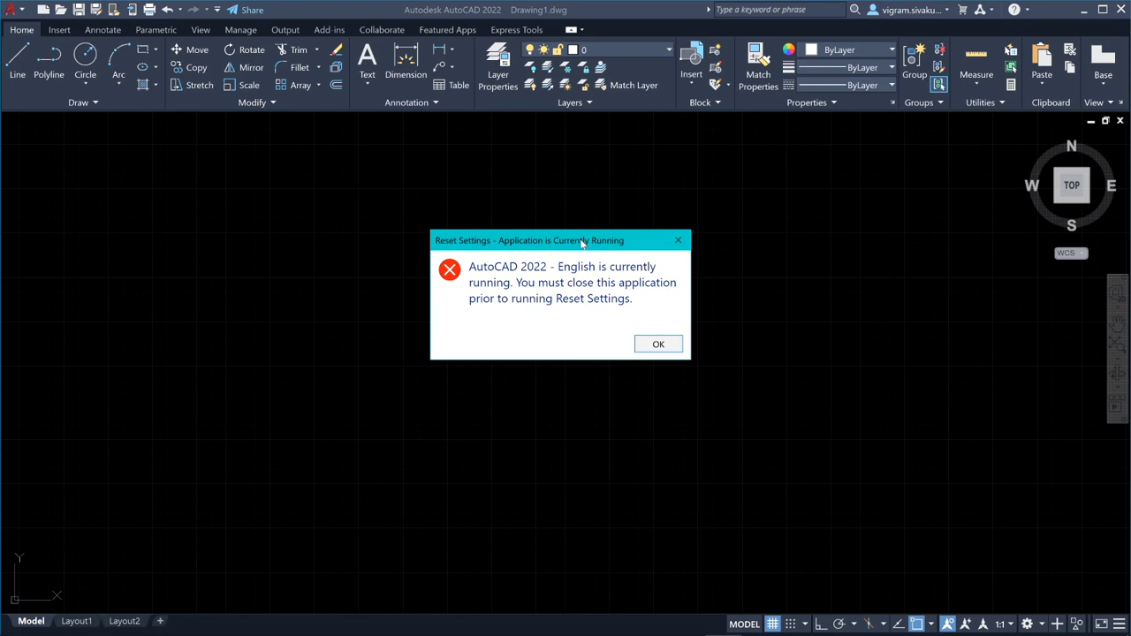
{"action": "left_click_drag", "start_coordinate": [596, 243], "coordinate": [592, 253]}
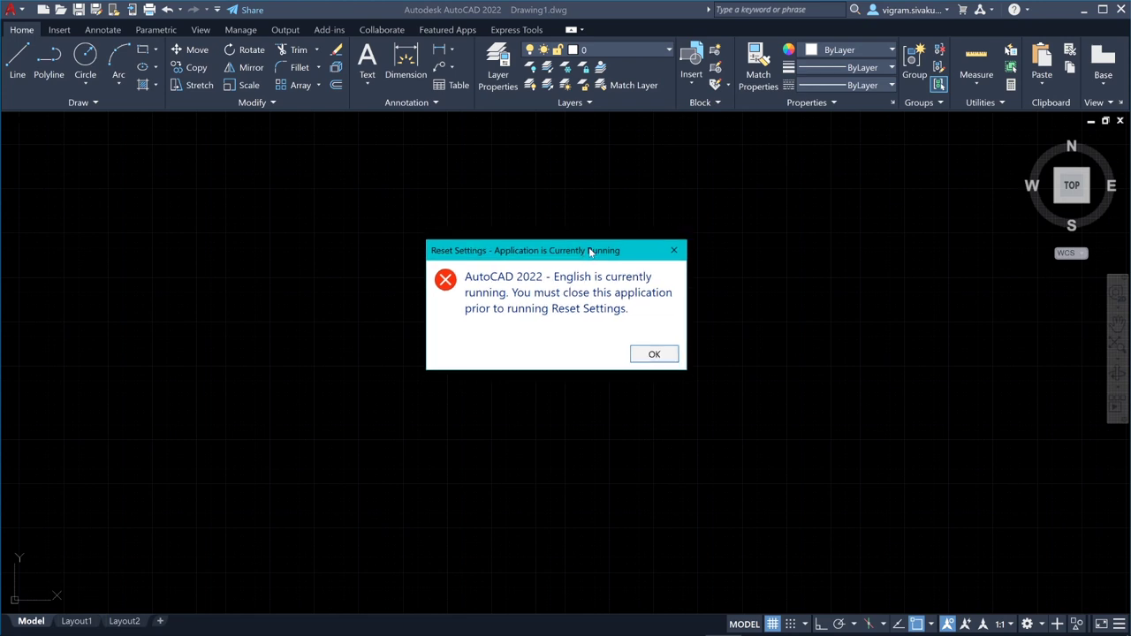
Step: Dismiss the error saying AutoCAD 2022 must be closed before resetting settings
{"action": "left_click", "coordinate": [675, 253]}
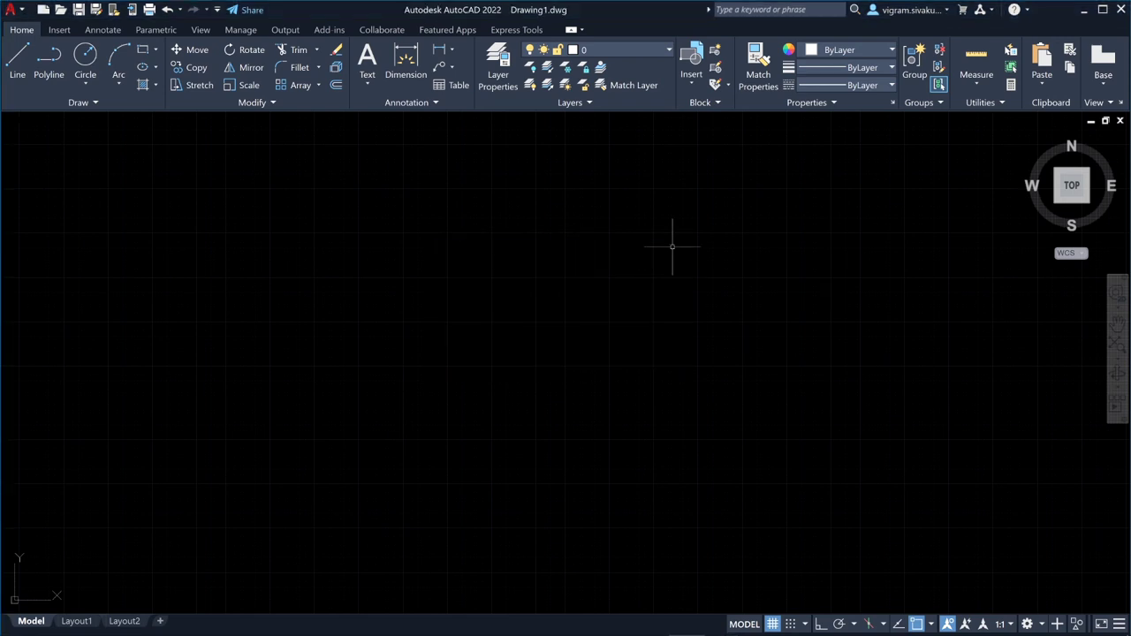
Step: Add Graphics Performance to the status bar; keep hardware acceleration on and 2D Basic Mode
{"action": "left_click", "coordinate": [1119, 625]}
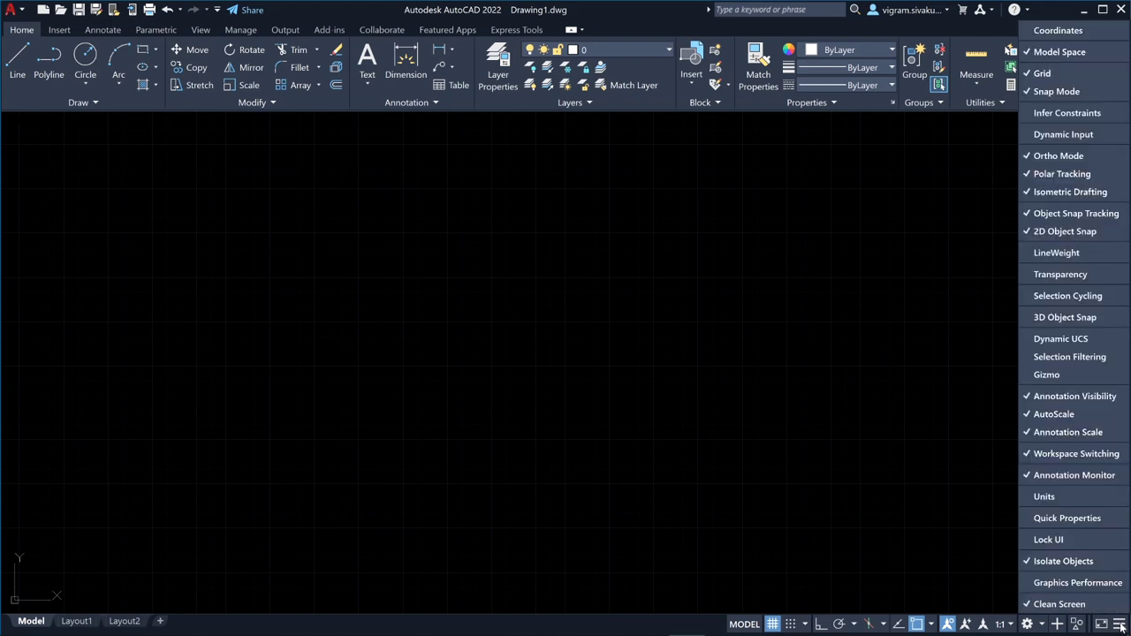
{"action": "left_click", "coordinate": [1090, 583]}
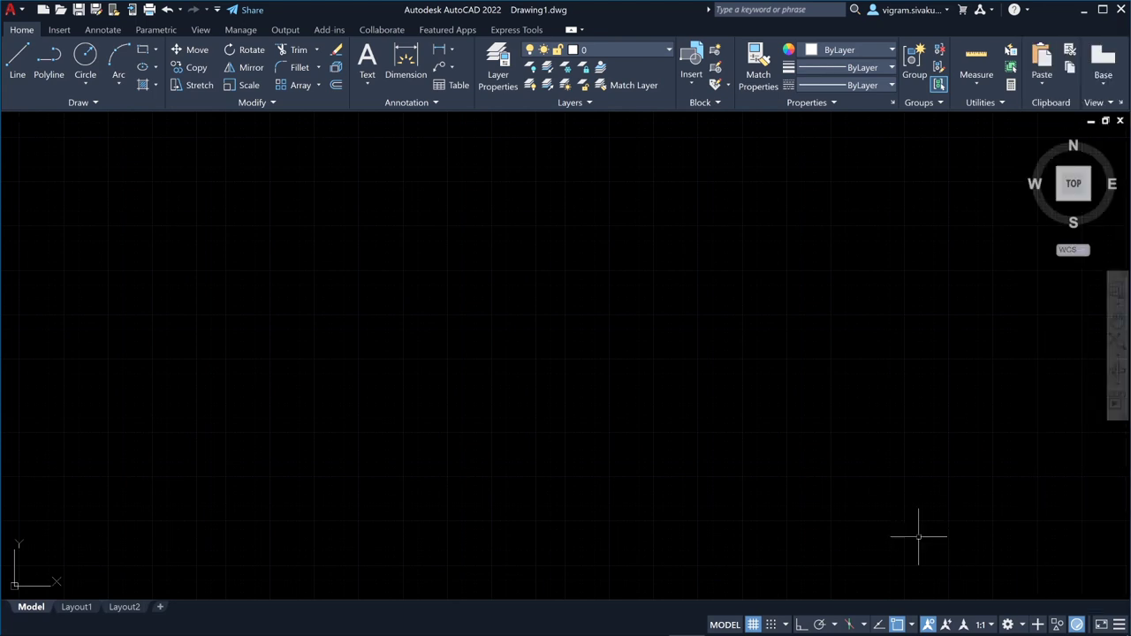
{"action": "left_click", "coordinate": [1076, 624]}
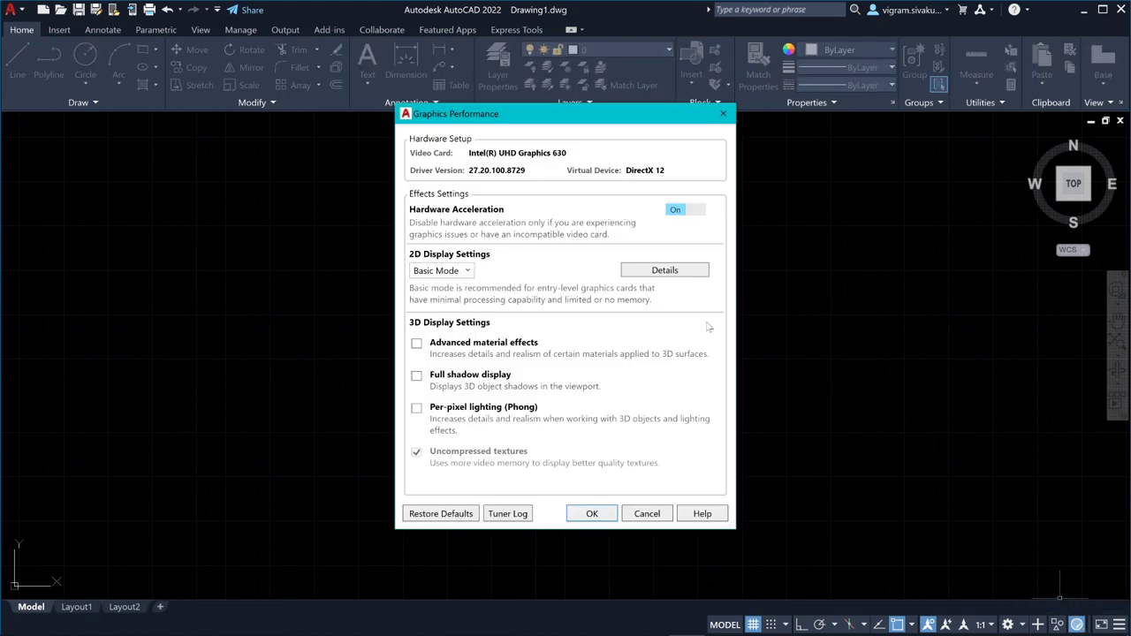
{"action": "left_click", "coordinate": [677, 213]}
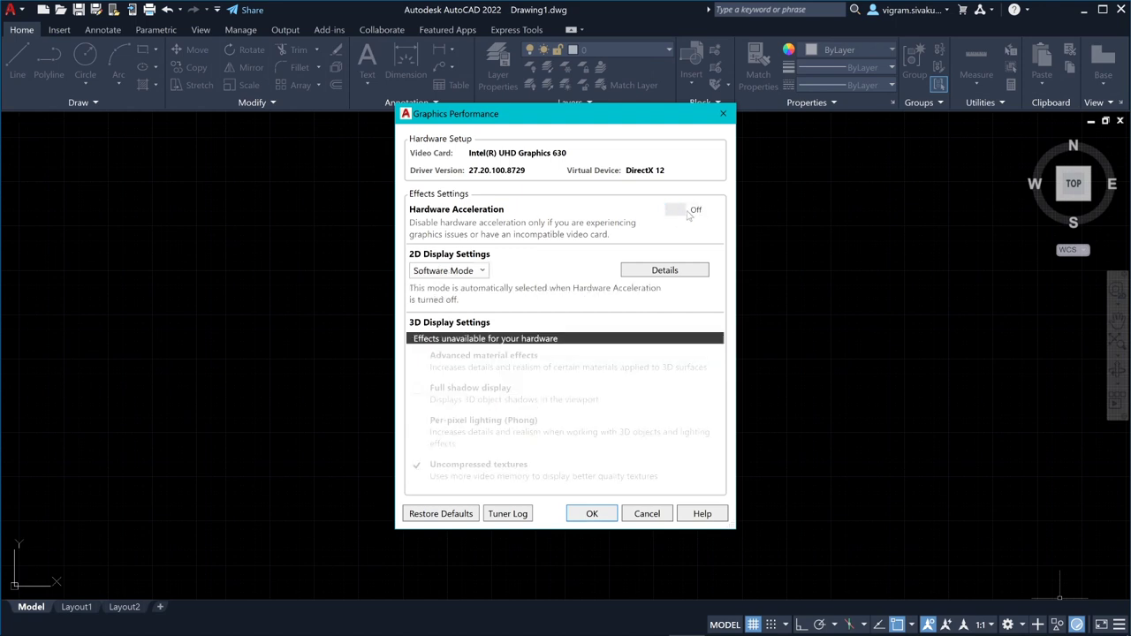
{"action": "left_click", "coordinate": [685, 212]}
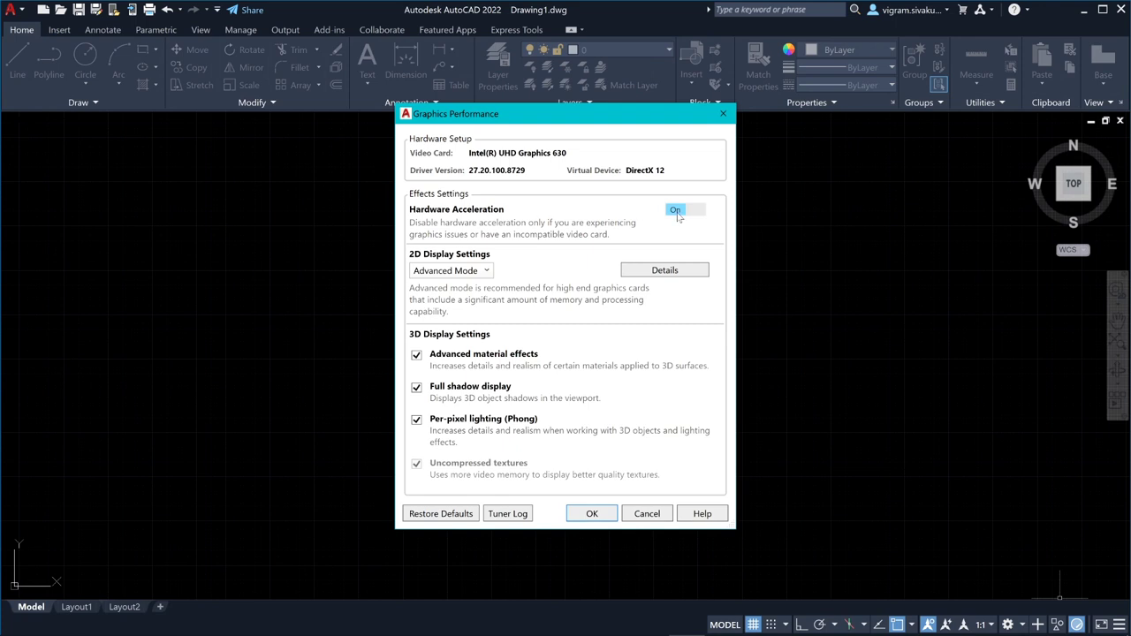
{"action": "left_click", "coordinate": [485, 272]}
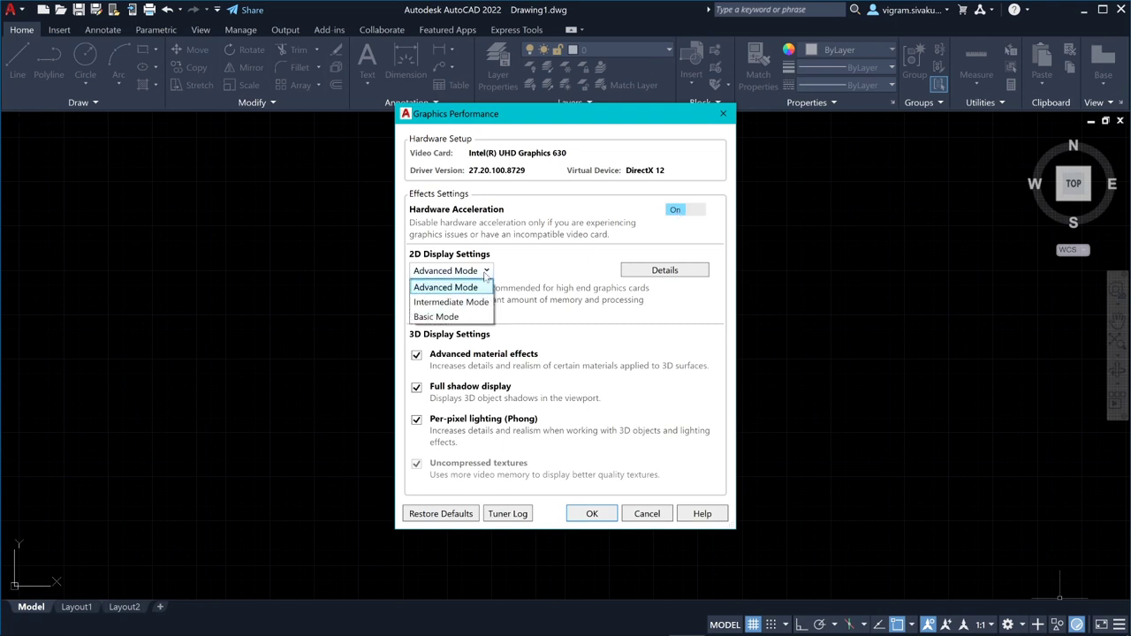
{"action": "left_click", "coordinate": [455, 317]}
{"action": "left_click", "coordinate": [607, 512]}
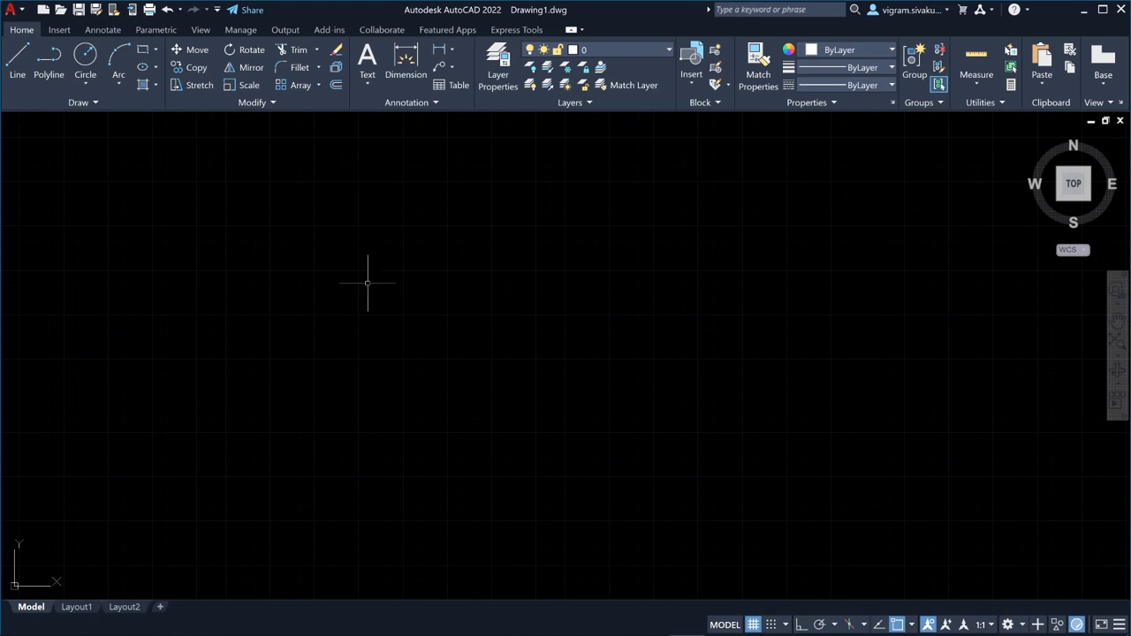
Step: Open II0I Design.Workshop_MasterTemplate.dwg from recent documents, recentre both plans, and enter PURG
{"action": "left_click", "coordinate": [14, 13]}
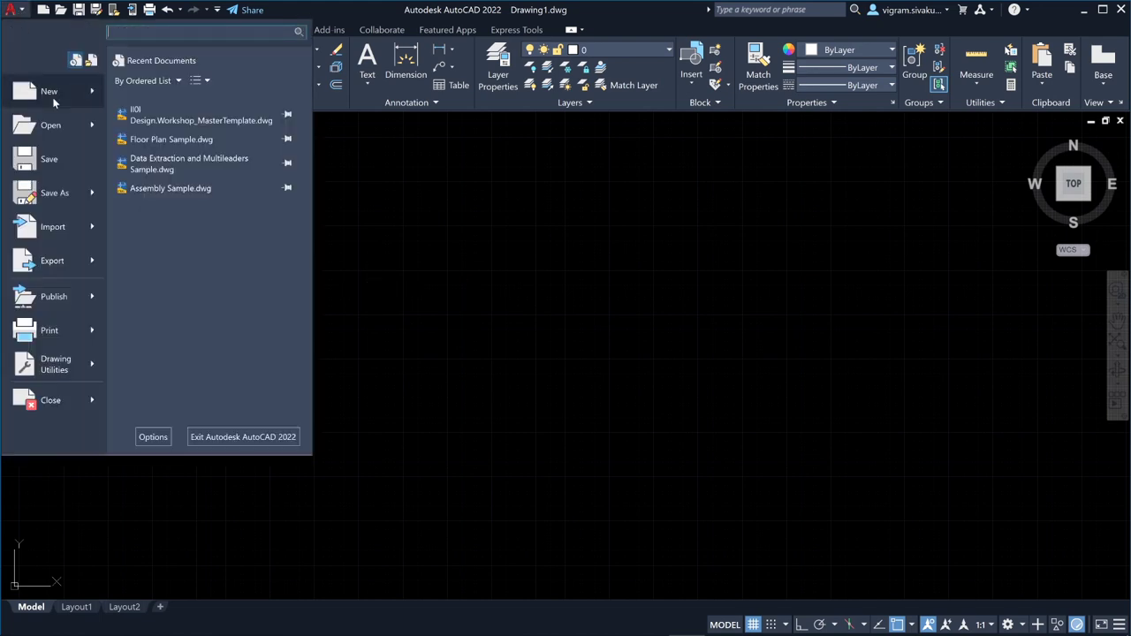
{"action": "left_click", "coordinate": [174, 115]}
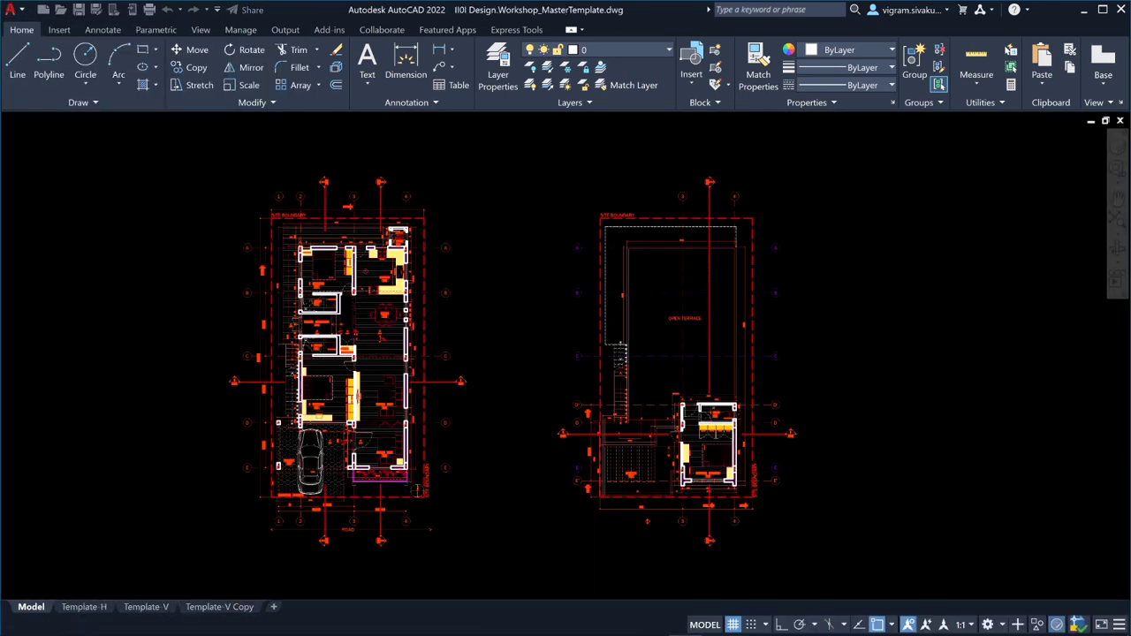
{"action": "middle_click_drag", "start_coordinate": [482, 309], "coordinate": [503, 311]}
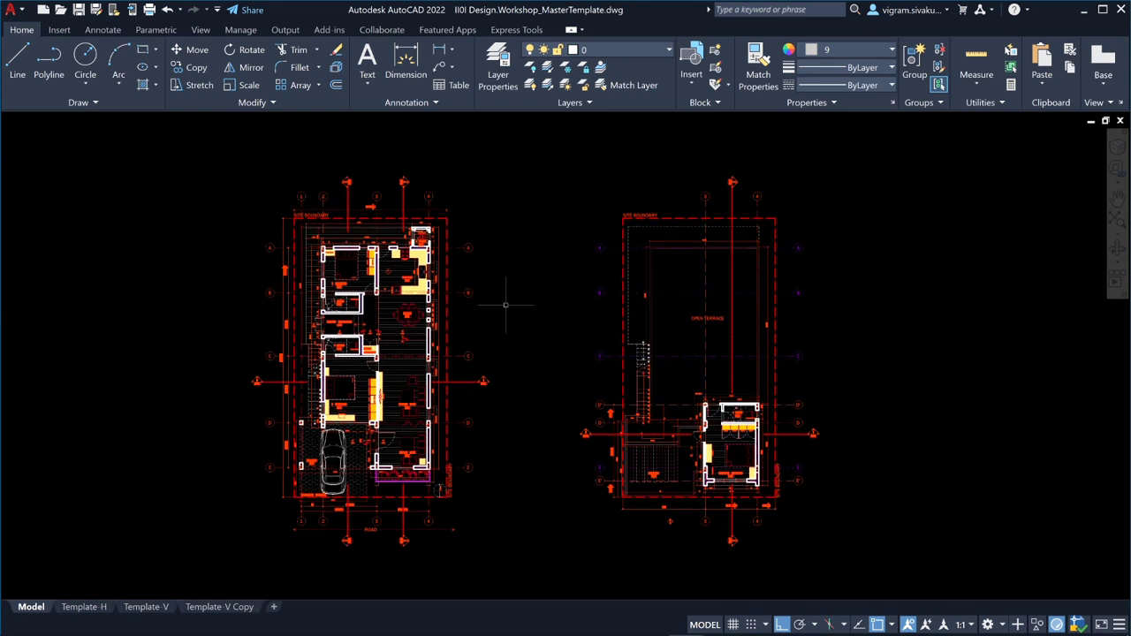
{"action": "type", "text": "PURGE"}
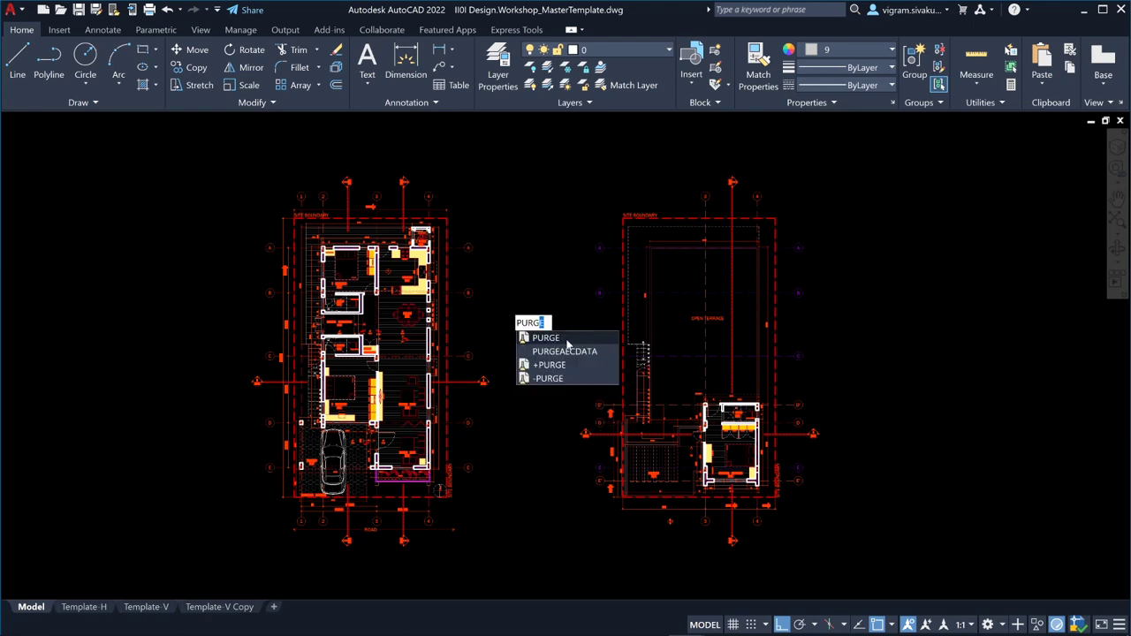
Step: Purge all unused items like block _ClosedBlank, including nested items and orphaned data
{"action": "key", "text": "Return"}
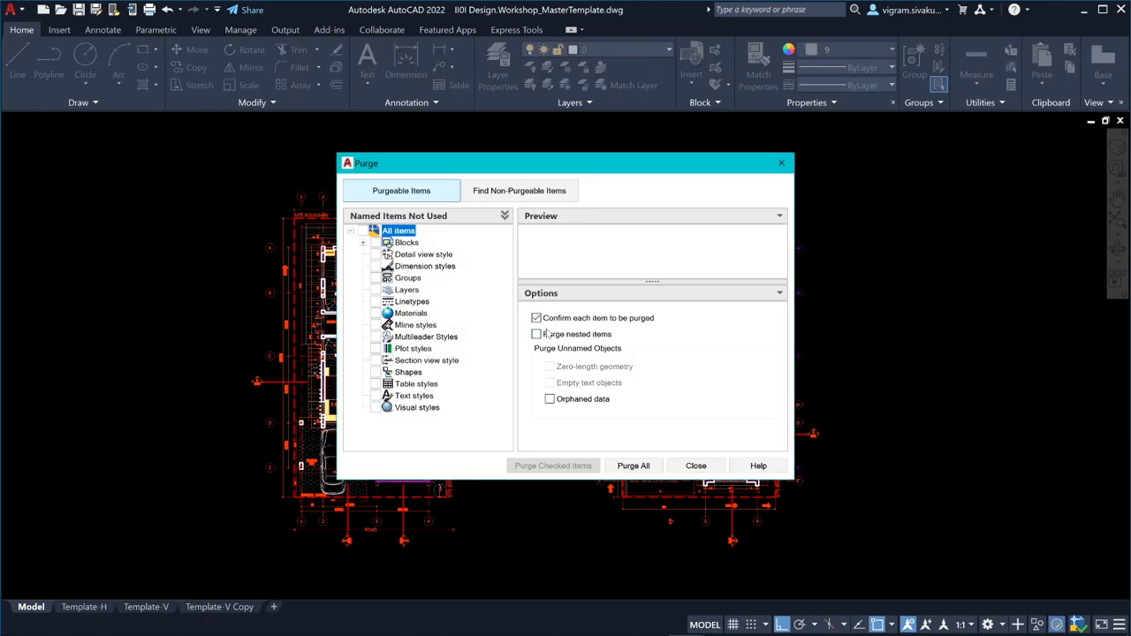
{"action": "left_click", "coordinate": [536, 334]}
{"action": "left_click", "coordinate": [550, 399]}
{"action": "left_click", "coordinate": [633, 468]}
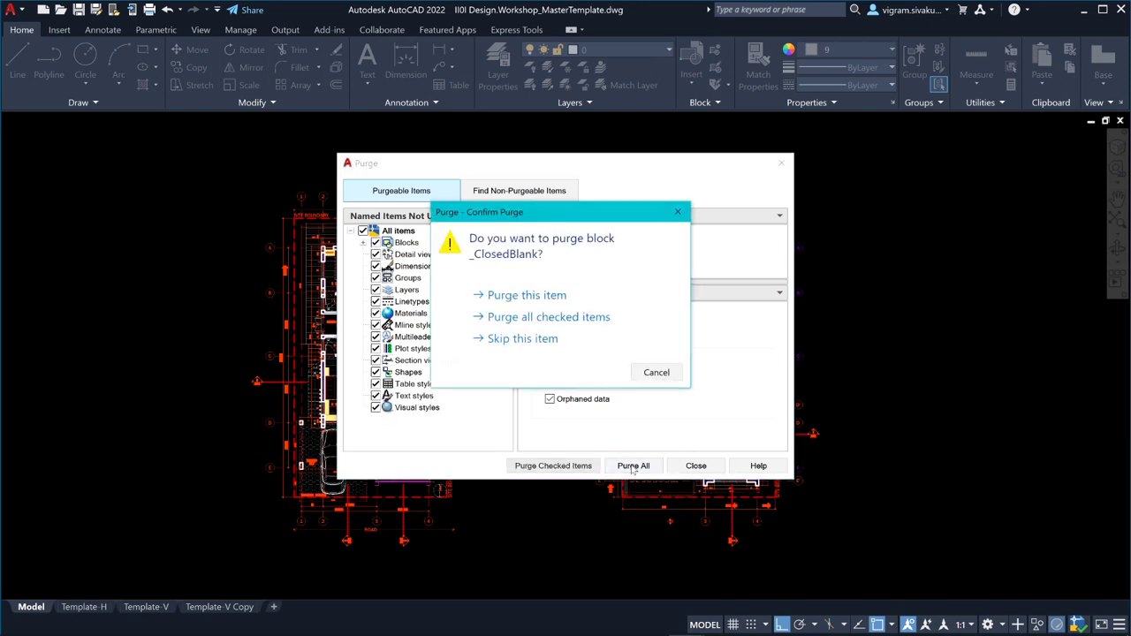
{"action": "left_click", "coordinate": [604, 321]}
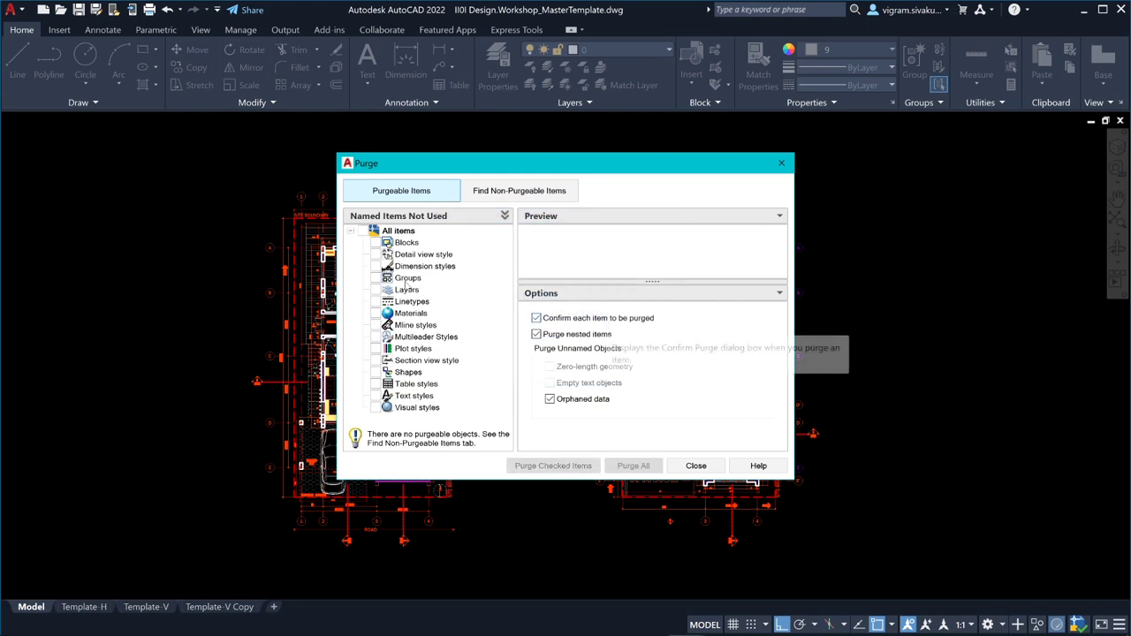
{"action": "left_click", "coordinate": [362, 231]}
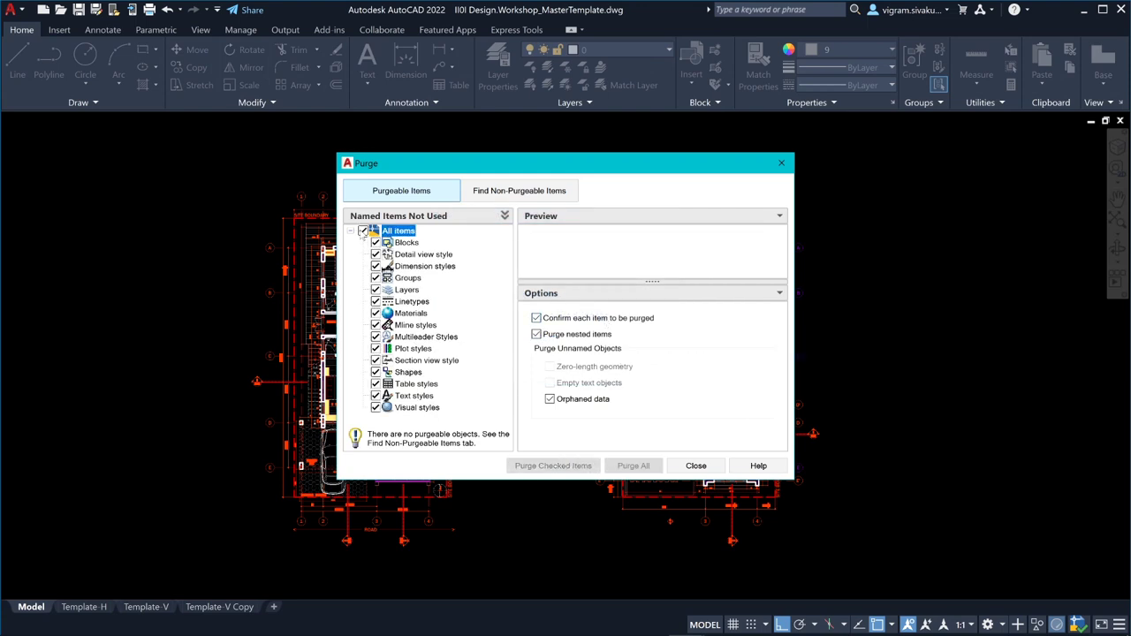
{"action": "left_click", "coordinate": [549, 399]}
{"action": "left_click", "coordinate": [549, 399]}
{"action": "left_click", "coordinate": [781, 166]}
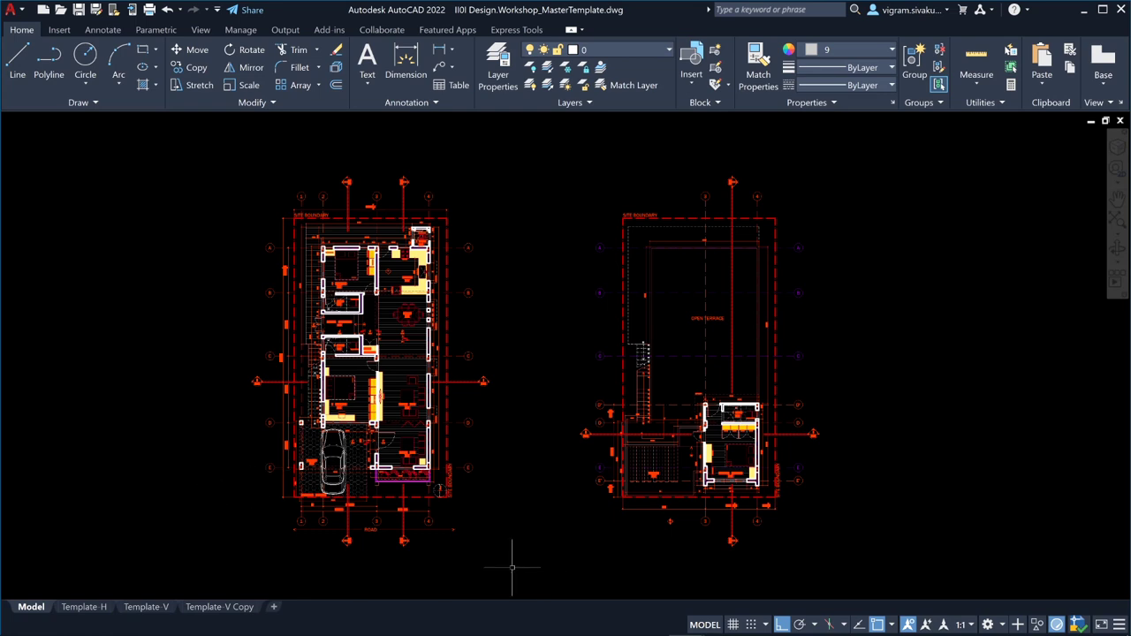
Step: Restore the hidden command line with the COMMANDLINE command
{"action": "type", "text": "c"}
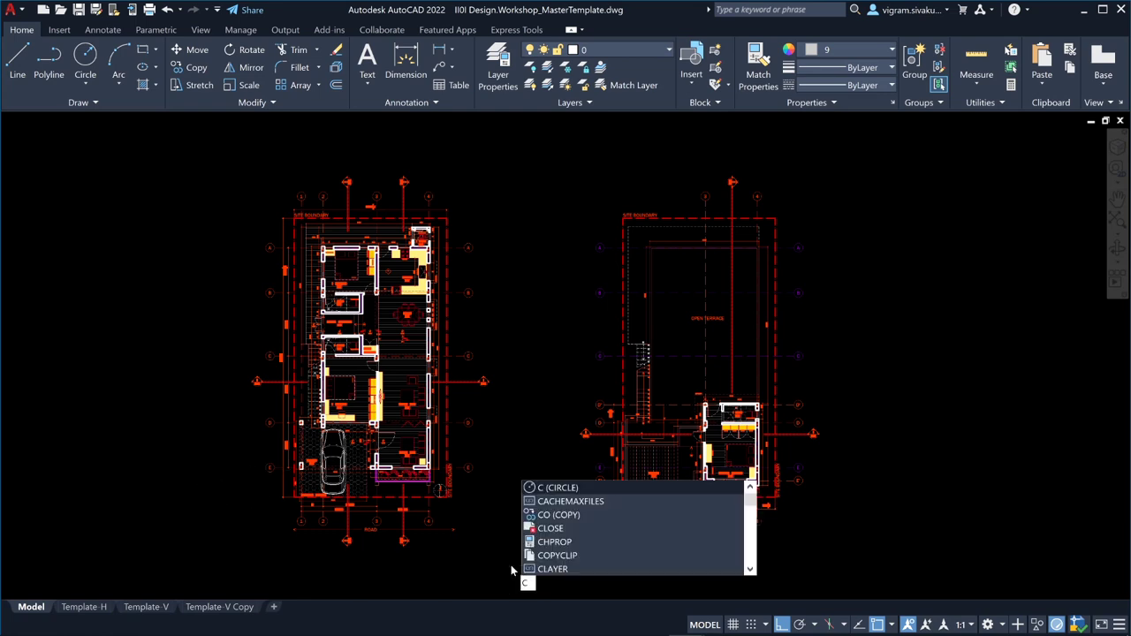
{"action": "type", "text": "amm"}
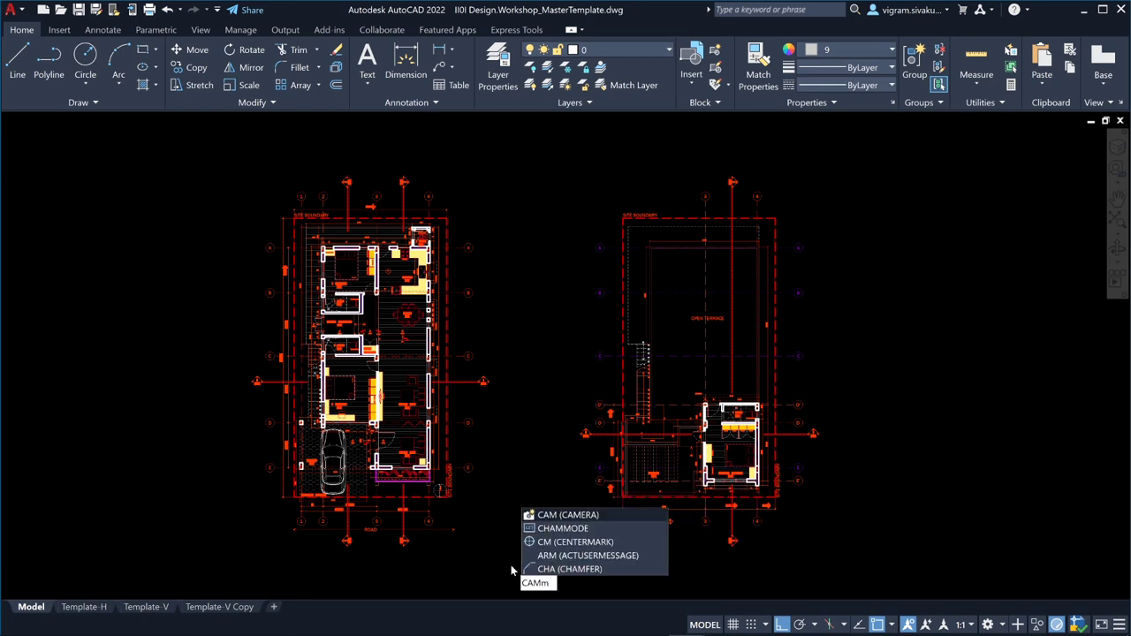
{"action": "key", "text": "BackSpace"}
{"action": "key", "text": "BackSpace"}
{"action": "type", "text": "Omm"}
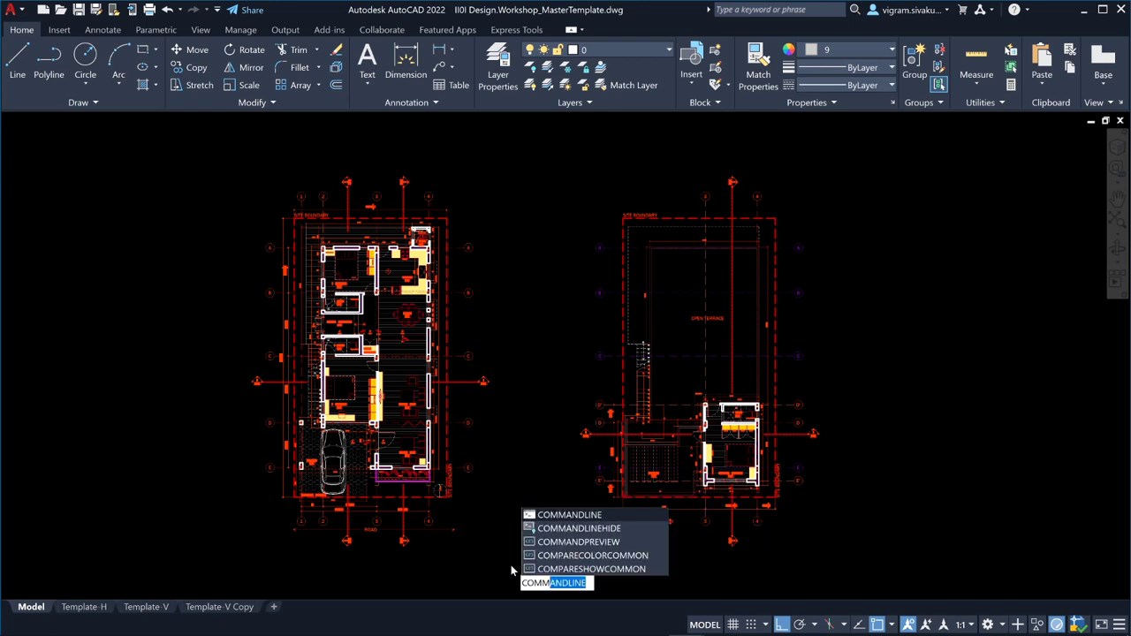
{"action": "left_click", "coordinate": [580, 516]}
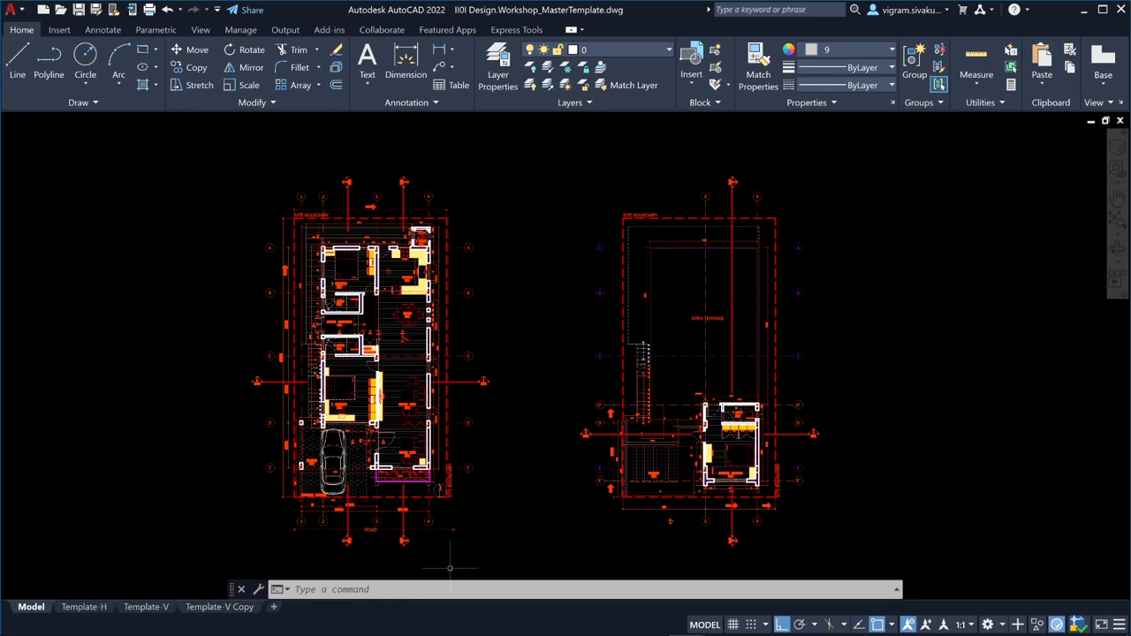
Step: Enlarge the command history to confirm _ClosedBlank and TREE ELEVATION 02 were purged, then shrink it
{"action": "left_click_drag", "start_coordinate": [385, 580], "coordinate": [379, 398]}
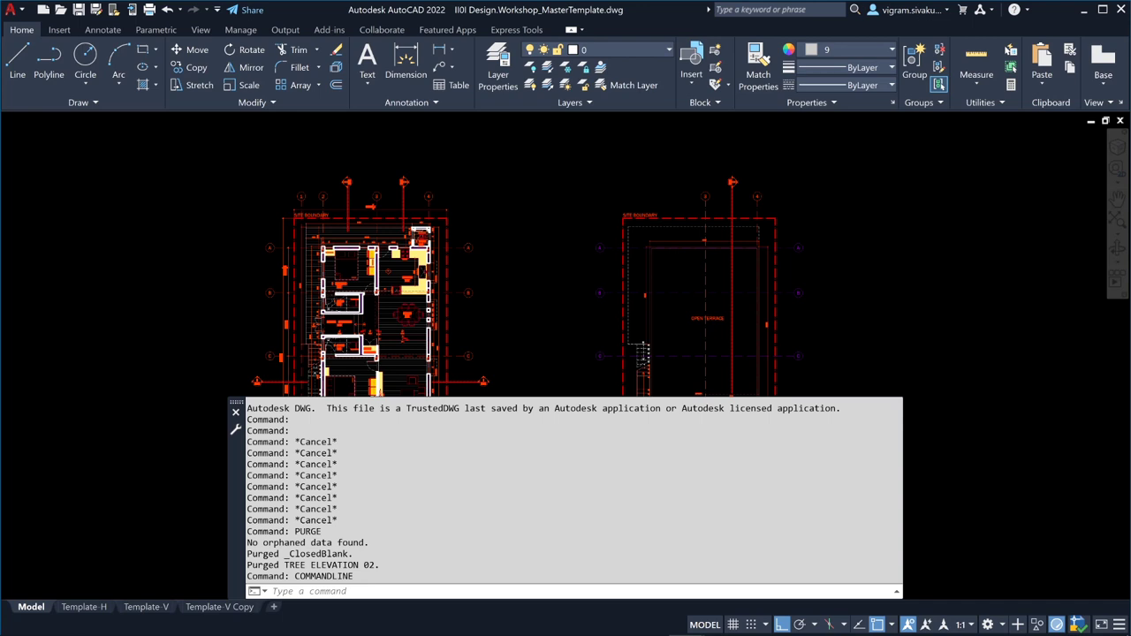
{"action": "mouse_move", "coordinate": [283, 564]}
{"action": "left_mouse_down"}
{"action": "mouse_move", "coordinate": [373, 564]}
{"action": "mouse_move", "coordinate": [290, 564]}
{"action": "left_mouse_up"}
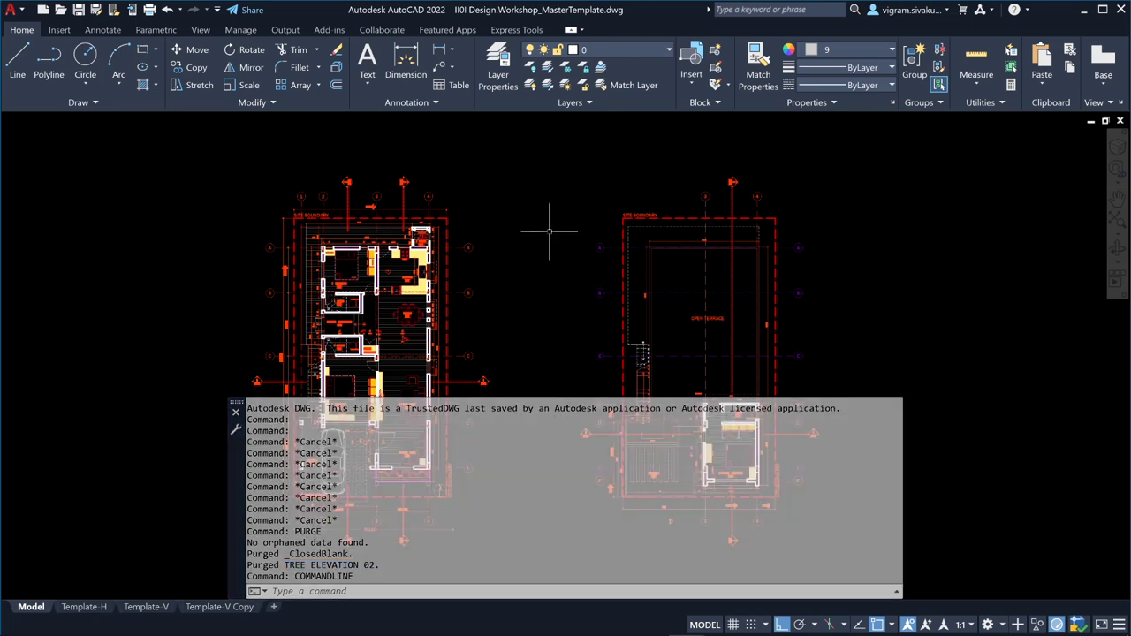
{"action": "scroll", "coordinate": [549, 231], "scroll_direction": "down", "scroll_amount": 3}
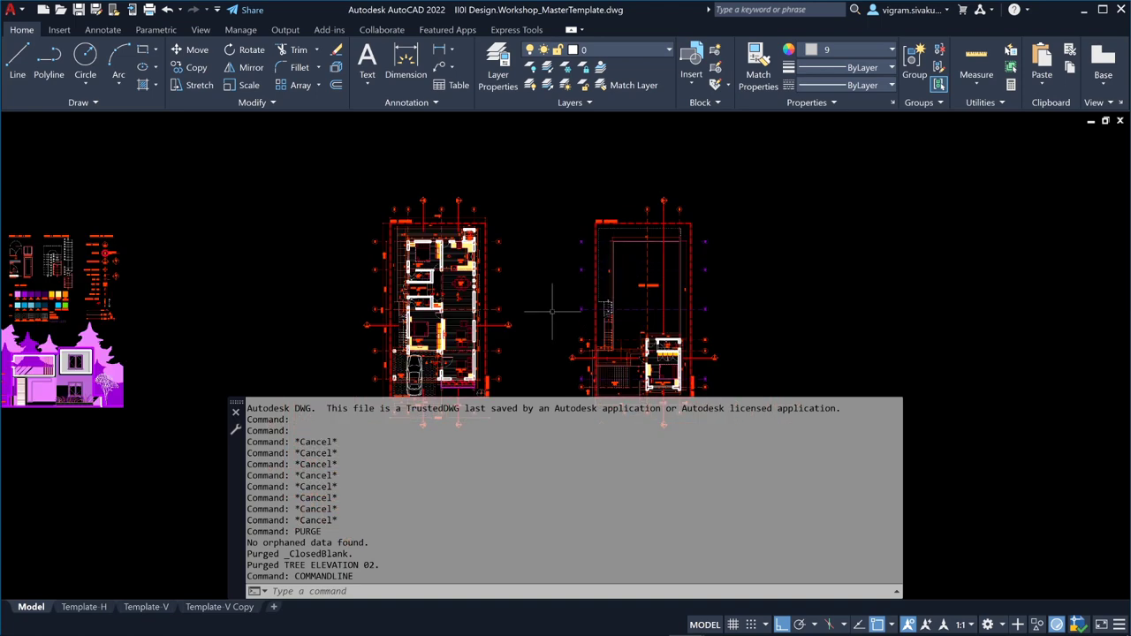
{"action": "scroll", "coordinate": [552, 309], "scroll_direction": "up", "scroll_amount": 2}
{"action": "middle_click_drag", "start_coordinate": [538, 245], "coordinate": [538, 259]}
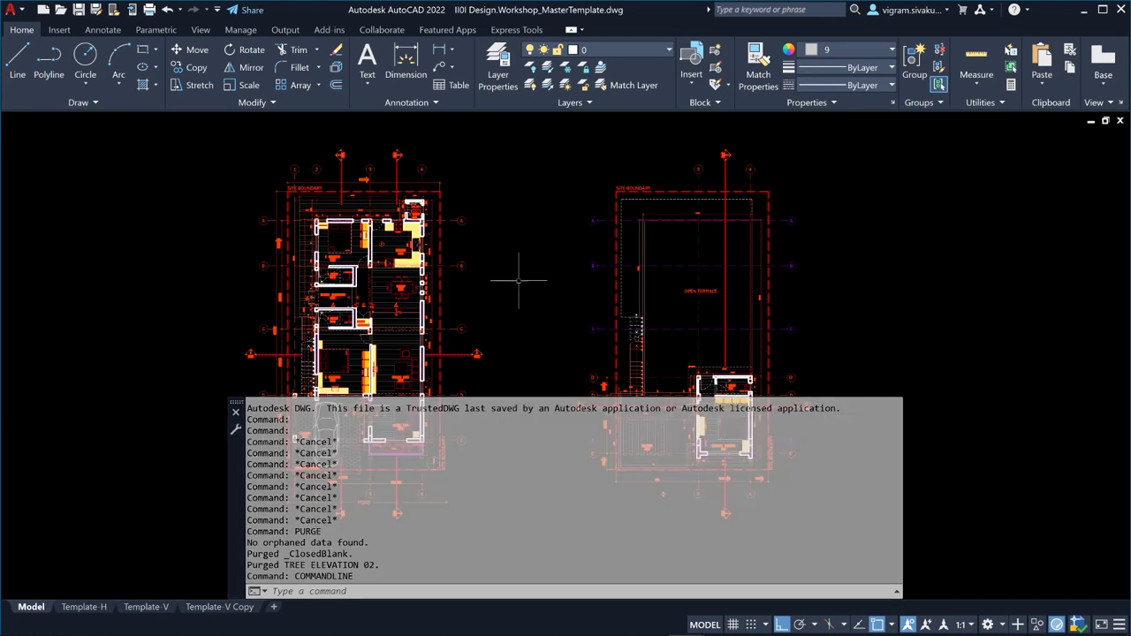
{"action": "left_click_drag", "start_coordinate": [507, 397], "coordinate": [513, 517]}
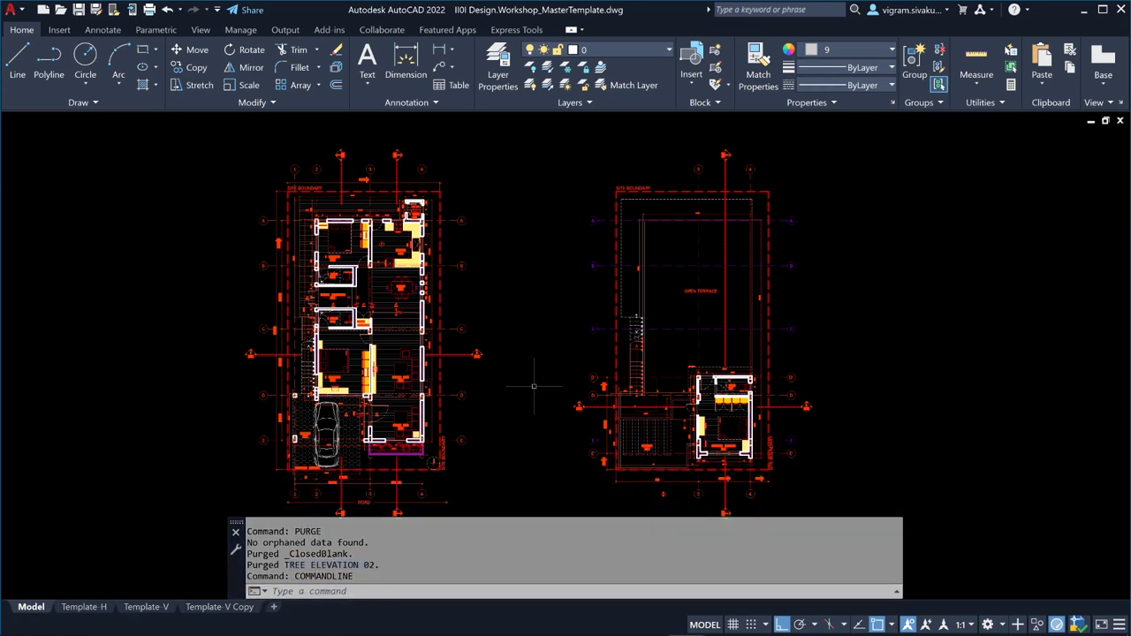
Step: Run AUDIT with Y to fix errors, correcting the 2 errors found
{"action": "key", "text": "Escape"}
{"action": "key", "text": "Escape"}
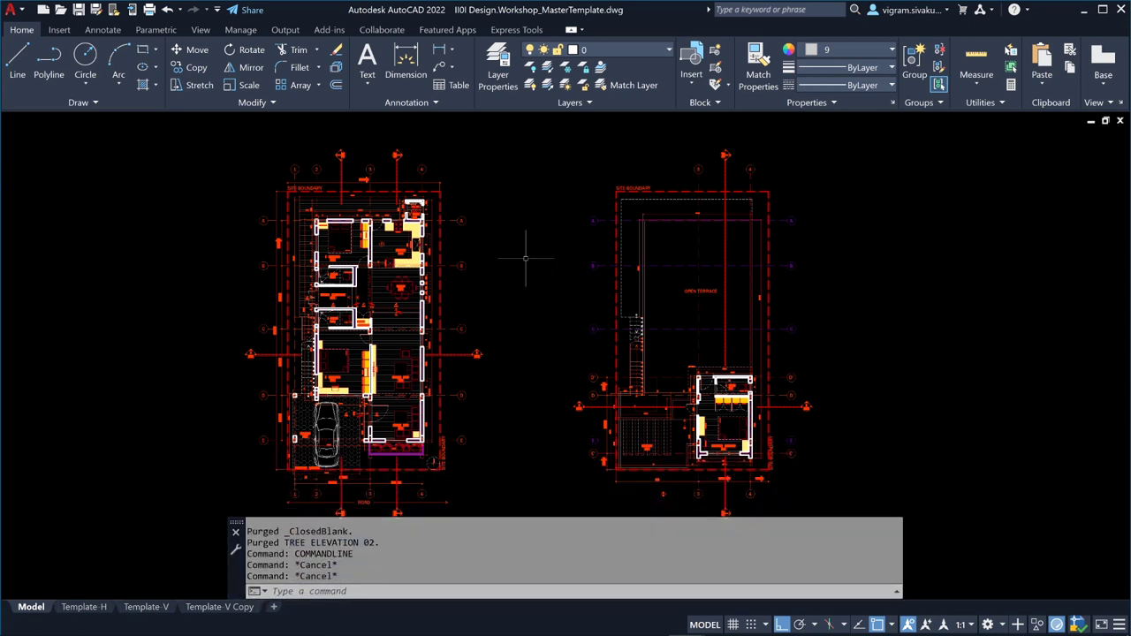
{"action": "type", "text": "AUDI"}
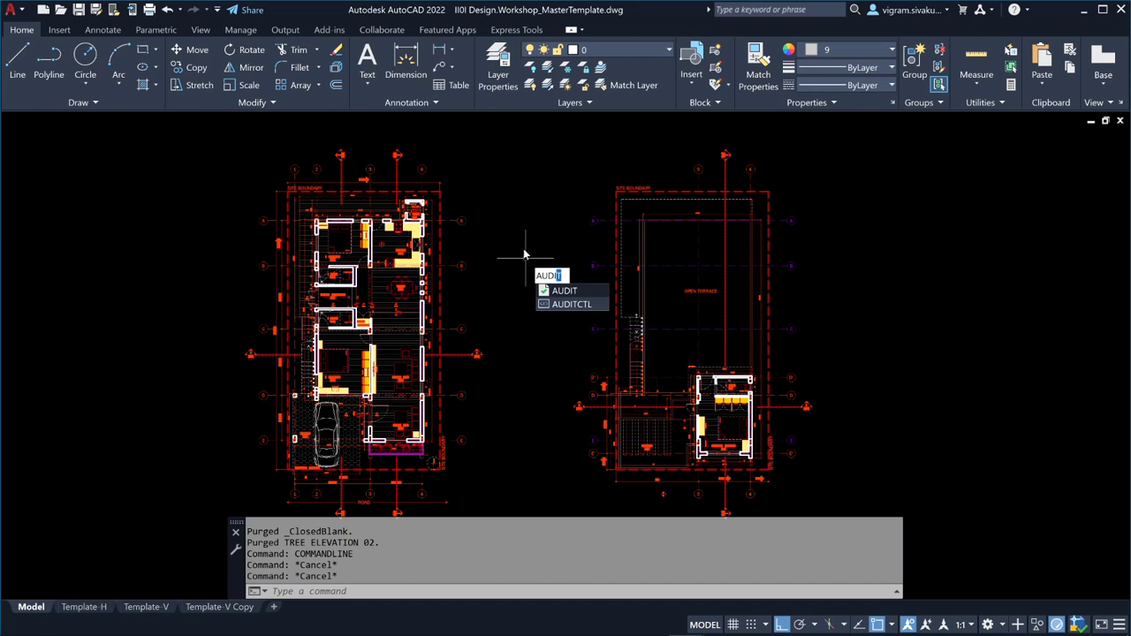
{"action": "type", "text": "T"}
{"action": "key", "text": "Return"}
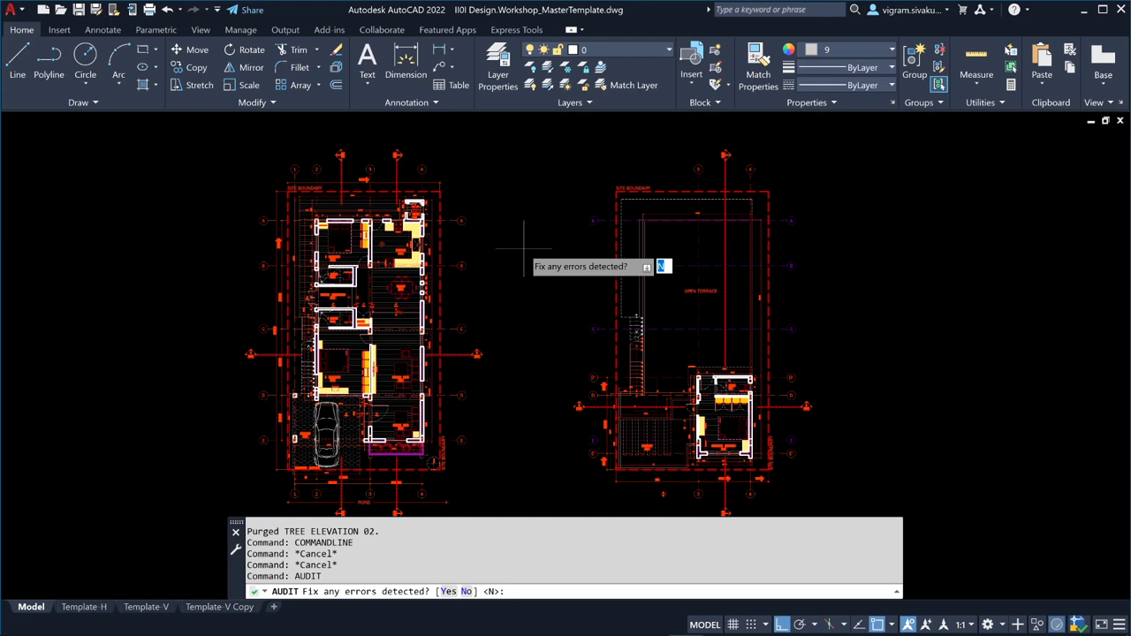
{"action": "type", "text": "y"}
{"action": "key", "text": "Return"}
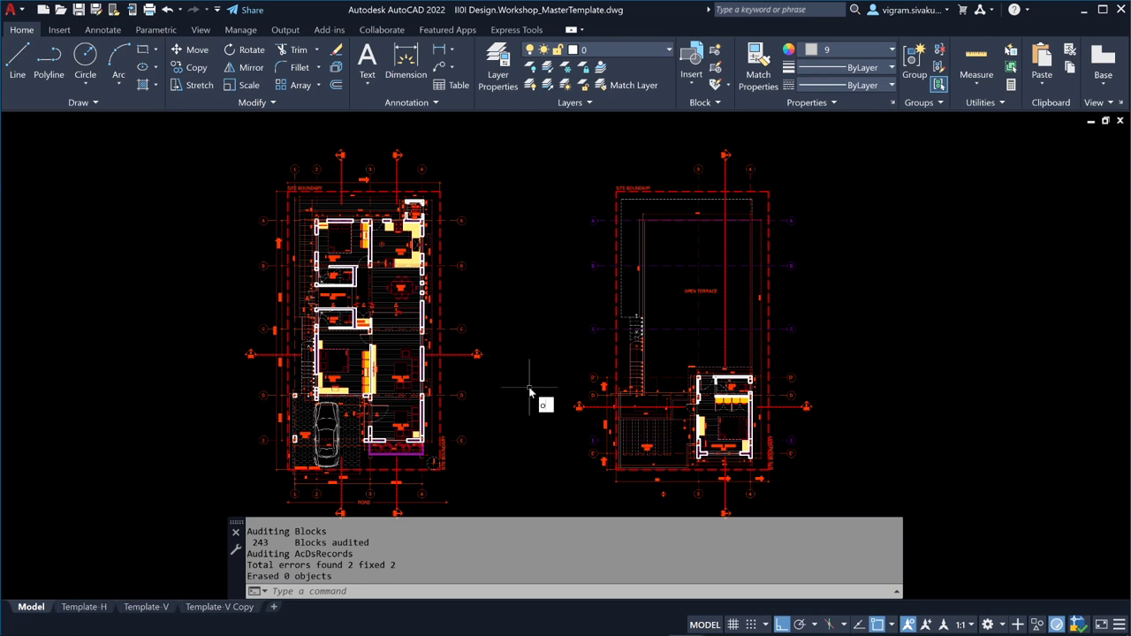
Step: Run OVERKILL on all 1272 objects, deleting 5 overlapping objects or segments
{"action": "type", "text": "OVERKIL"}
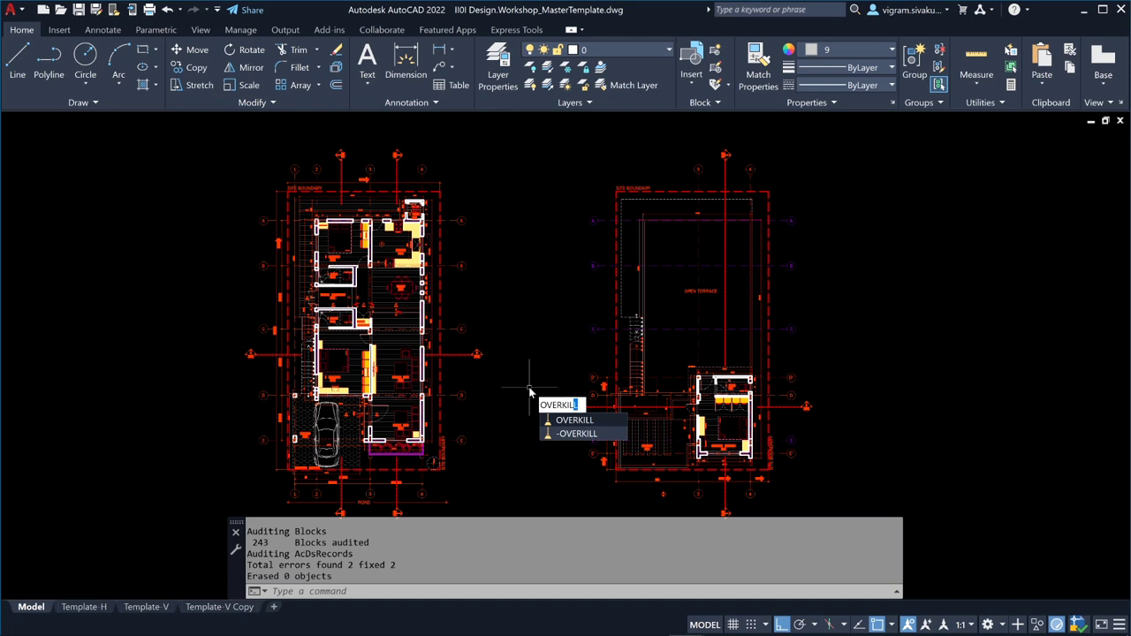
{"action": "key", "text": "Return"}
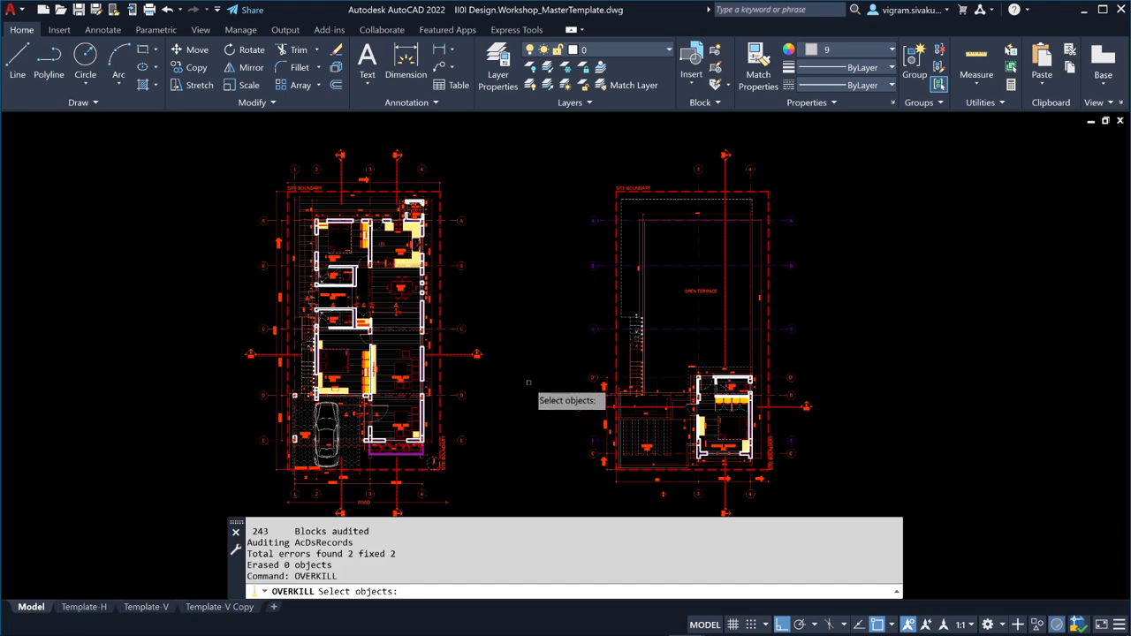
{"action": "scroll", "coordinate": [555, 355], "scroll_direction": "down", "scroll_amount": 4}
{"action": "scroll", "coordinate": [530, 346], "scroll_direction": "up", "scroll_amount": 4}
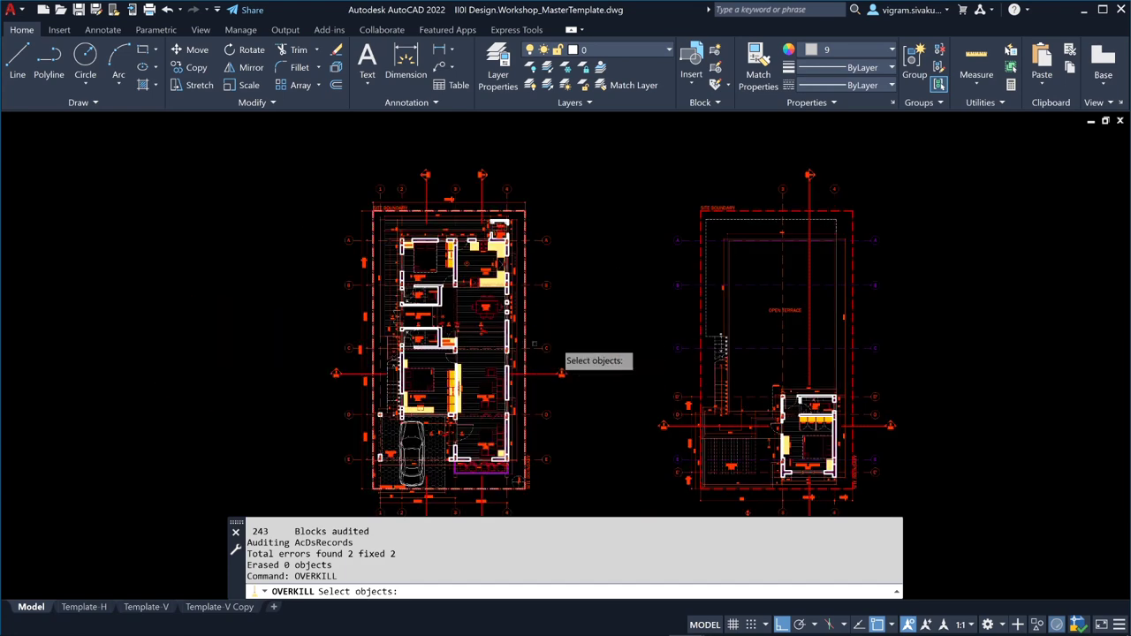
{"action": "type", "text": "all"}
{"action": "key", "text": "Return"}
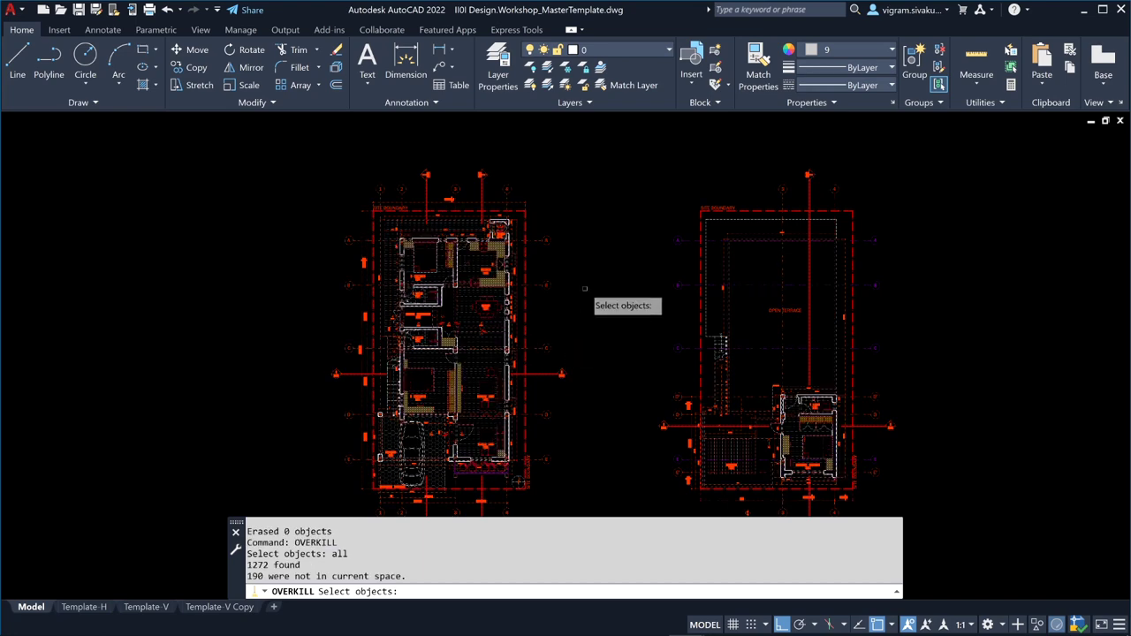
{"action": "scroll", "coordinate": [584, 286], "scroll_direction": "down", "scroll_amount": 2}
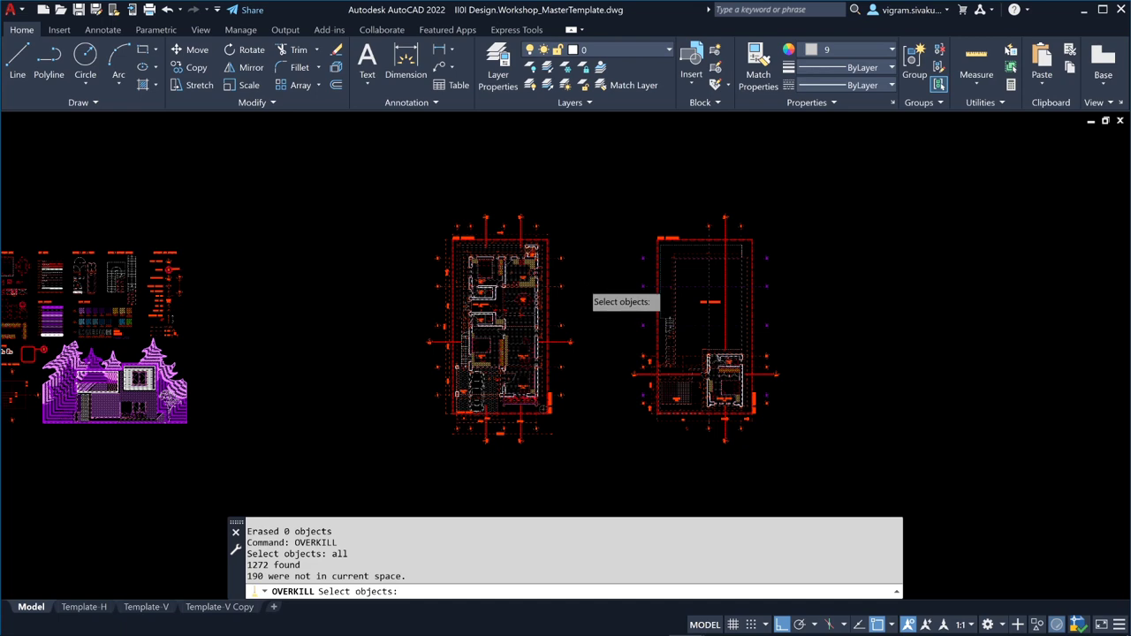
{"action": "key", "text": "Return"}
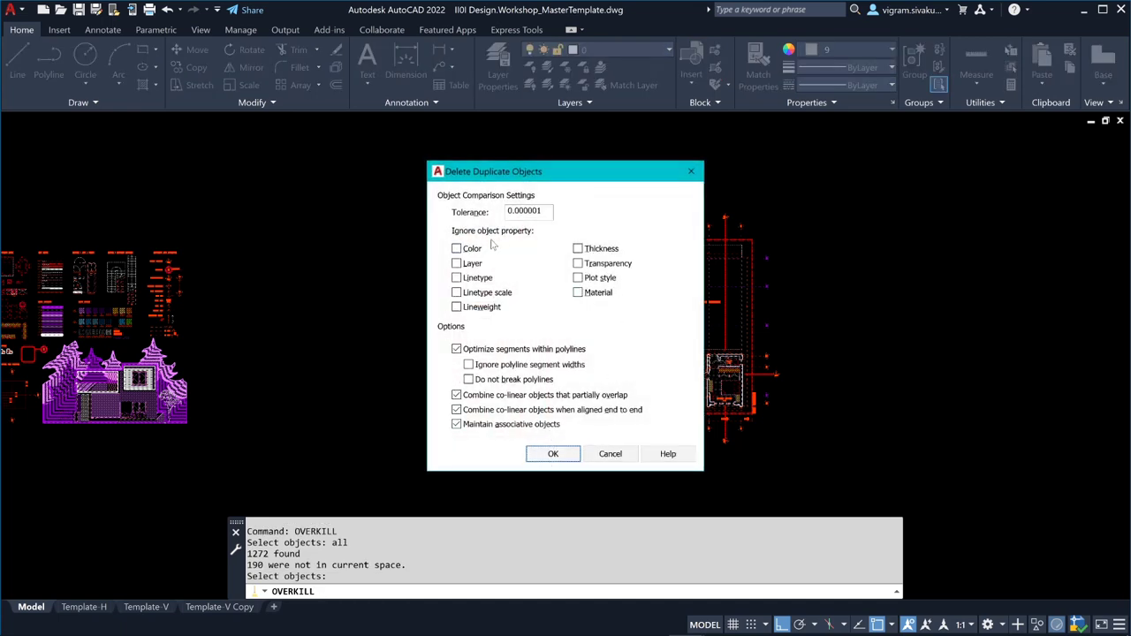
{"action": "left_click", "coordinate": [543, 453]}
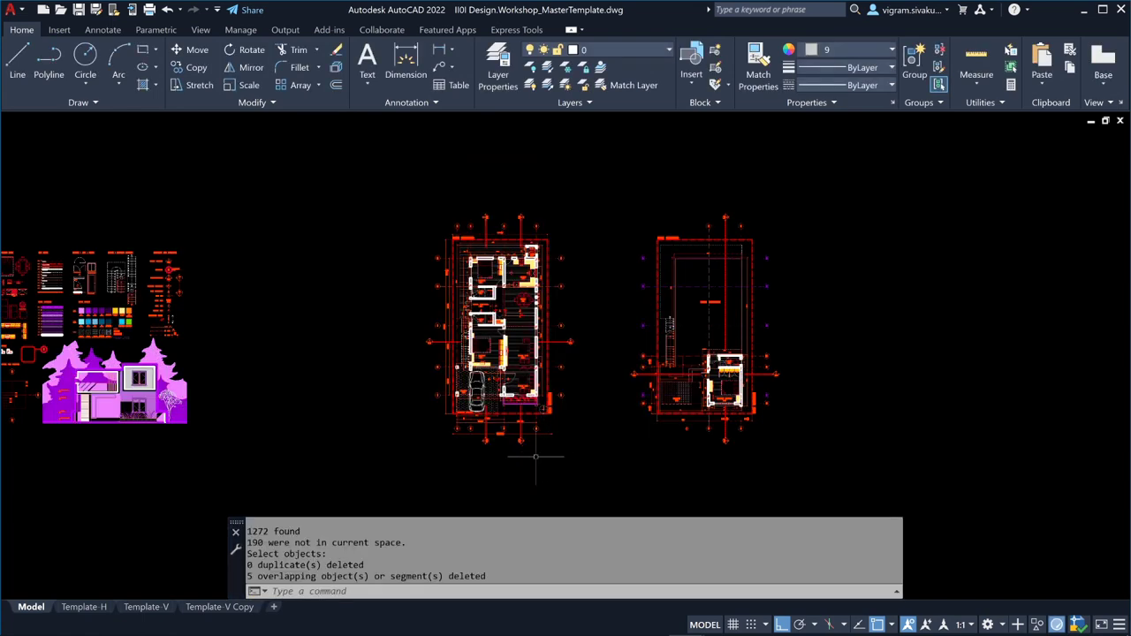
{"action": "left_click_drag", "start_coordinate": [247, 576], "coordinate": [486, 576]}
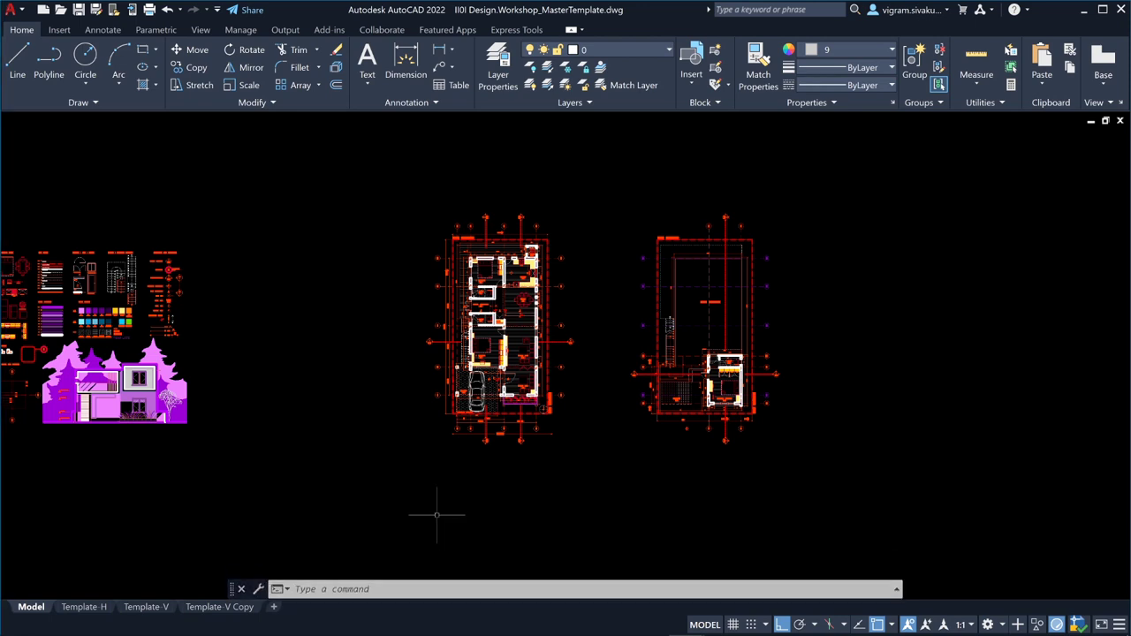
{"action": "scroll", "coordinate": [636, 313], "scroll_direction": "up", "scroll_amount": 3}
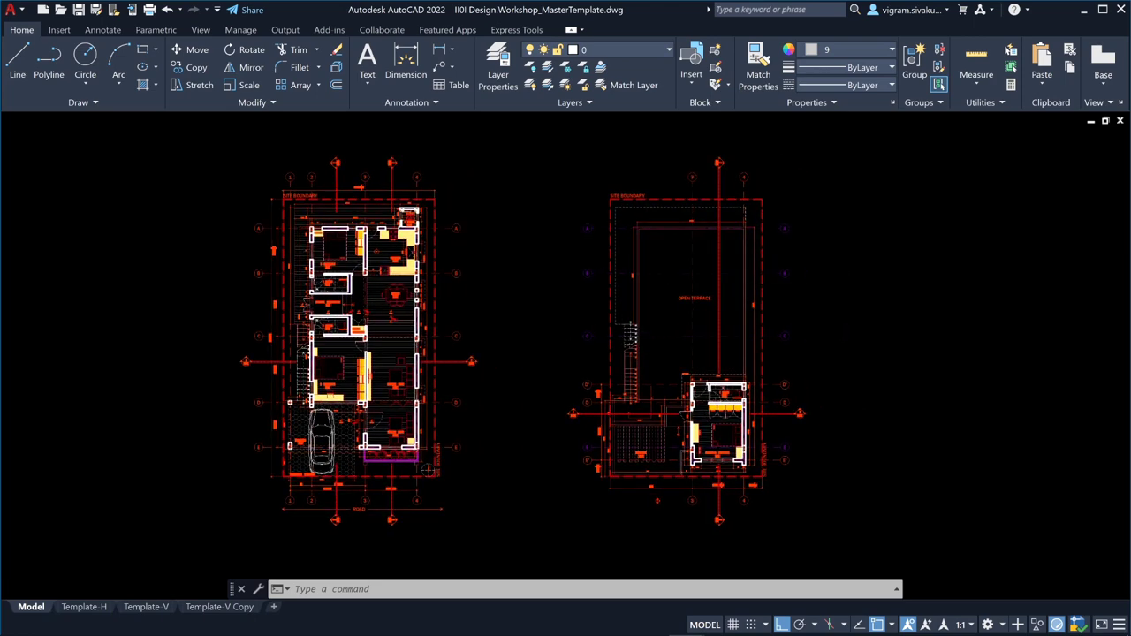
{"action": "key", "text": "Escape"}
{"action": "key", "text": "Escape"}
{"action": "key", "text": "Escape"}
{"action": "key", "text": "Escape"}
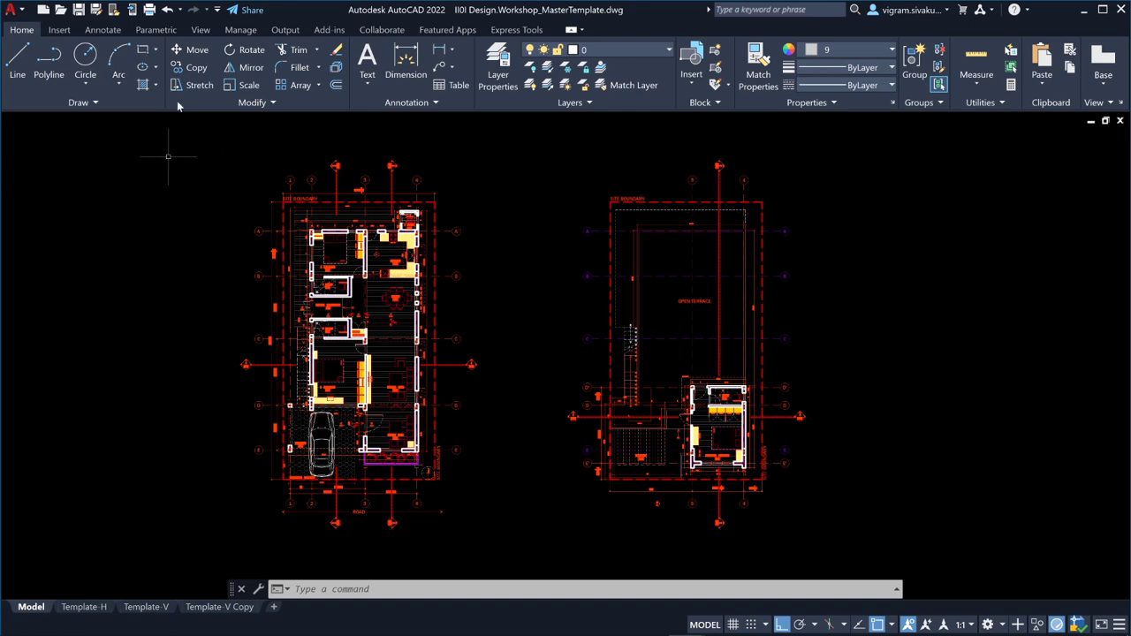
Step: Turn on file tabs with FILETAB, showing Start, Drawing1 and the master template
{"action": "left_click", "coordinate": [200, 31]}
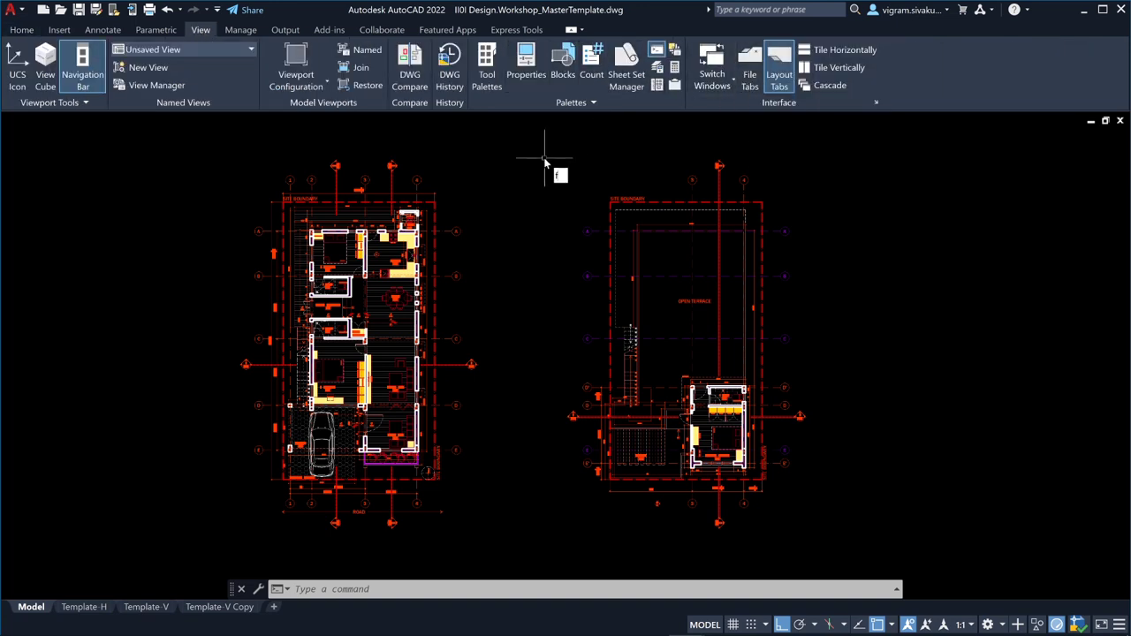
{"action": "type", "text": "ile"}
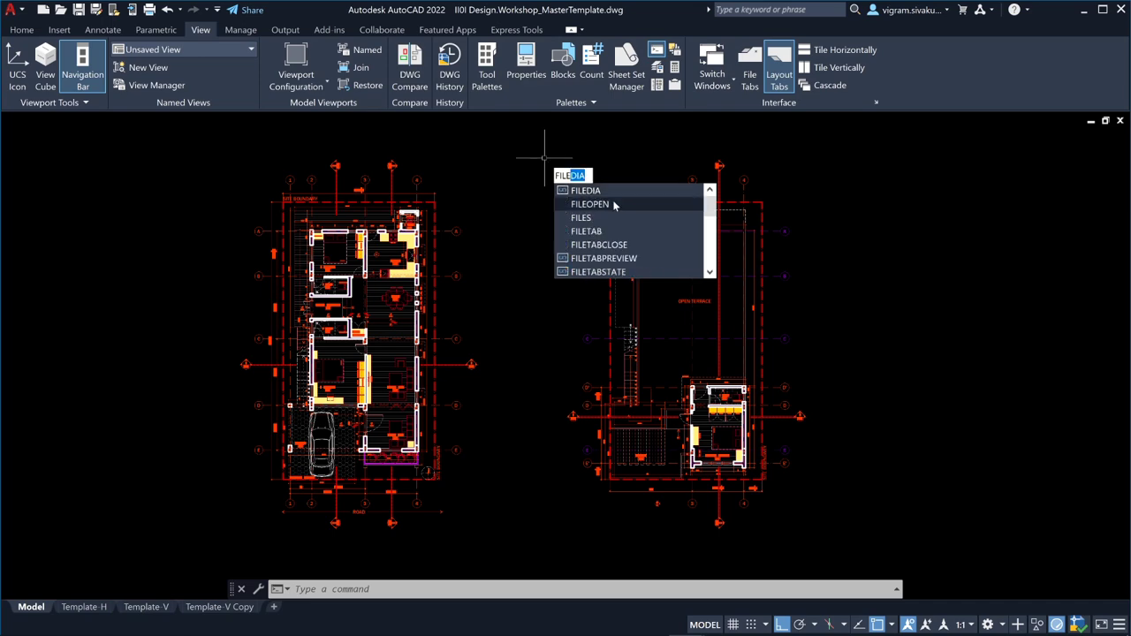
{"action": "left_click", "coordinate": [614, 235]}
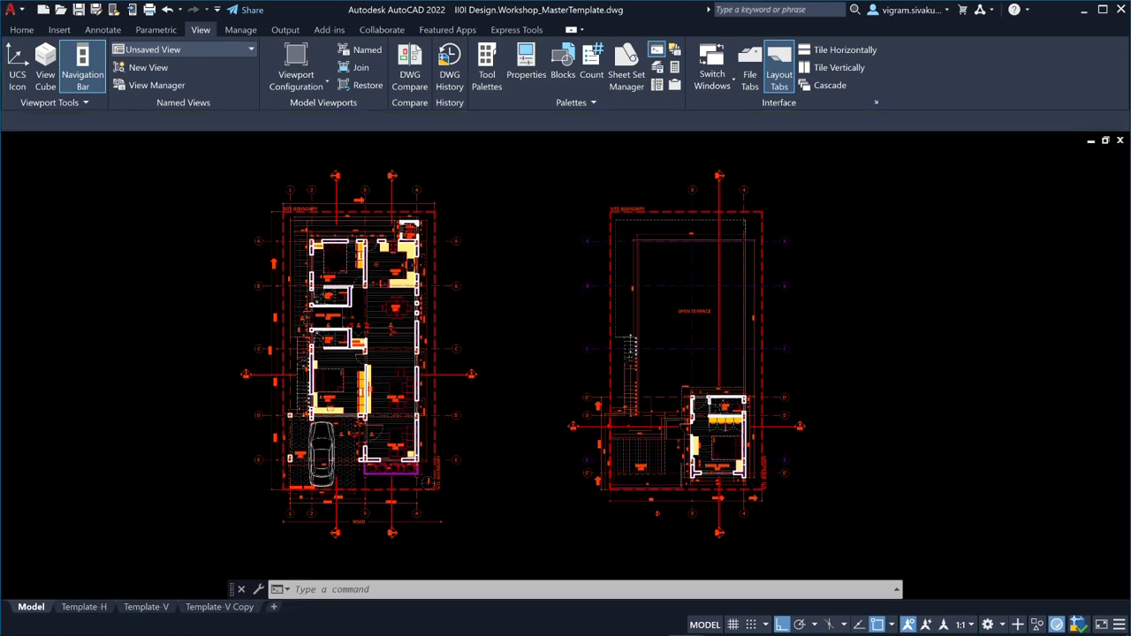
{"action": "key", "text": "Escape"}
{"action": "key", "text": "Escape"}
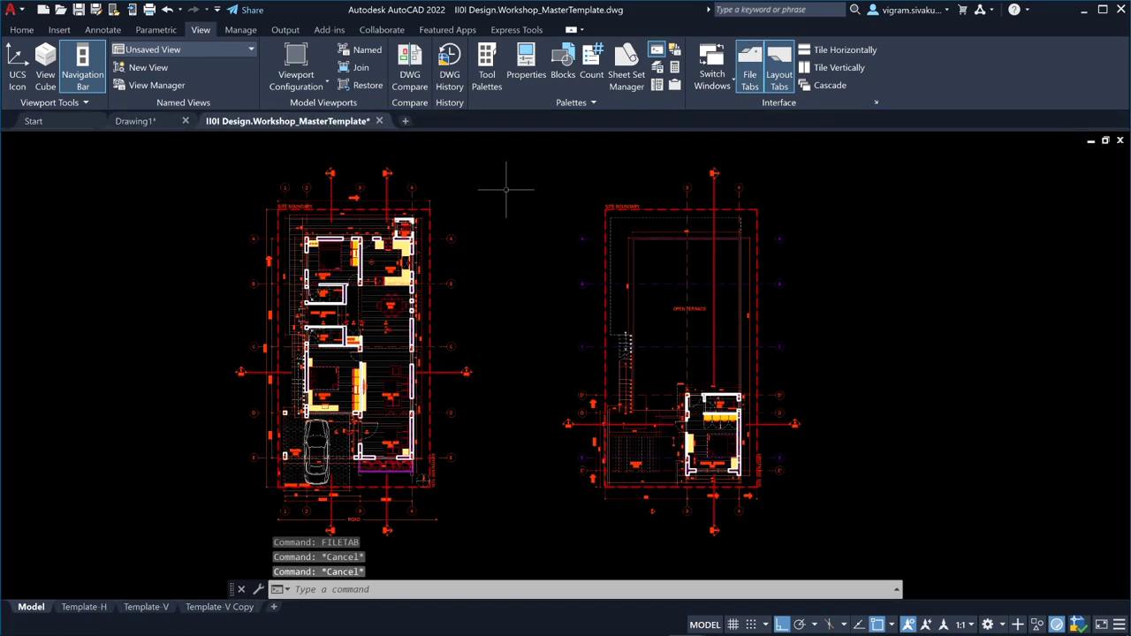
{"action": "key", "text": "Escape"}
{"action": "type", "text": "EXPORTto"}
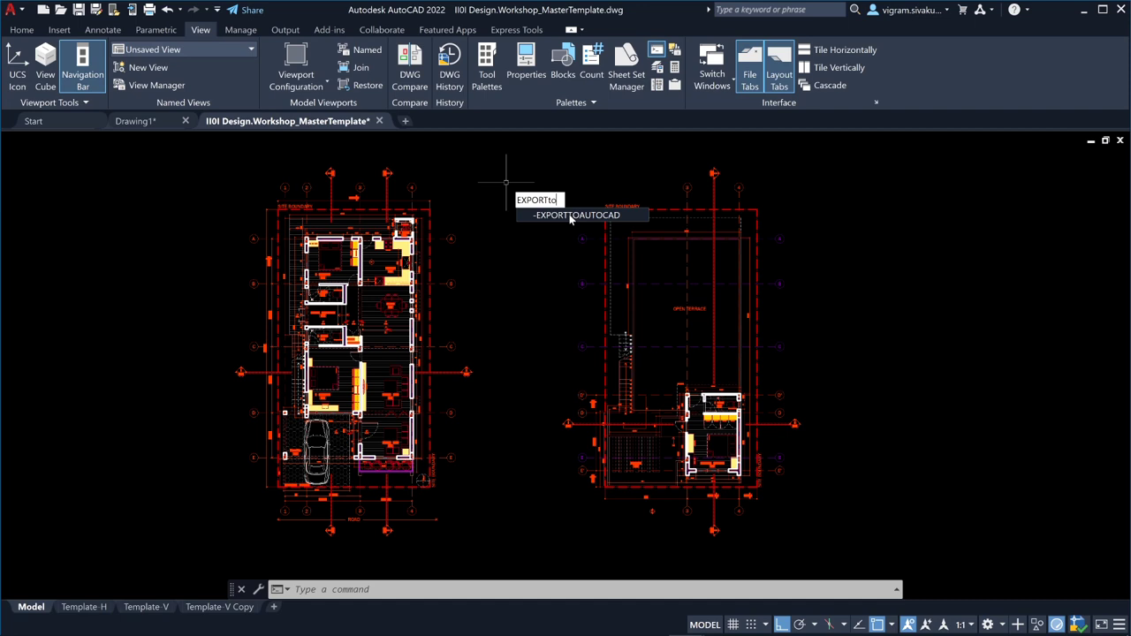
{"action": "left_click", "coordinate": [570, 216]}
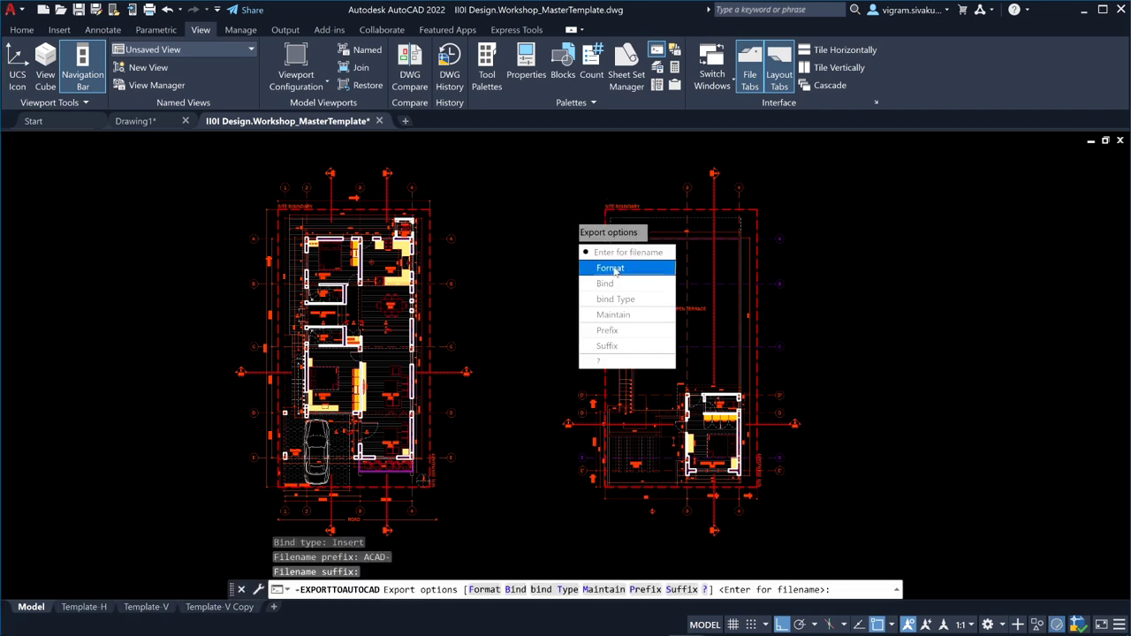
{"action": "left_click", "coordinate": [617, 268]}
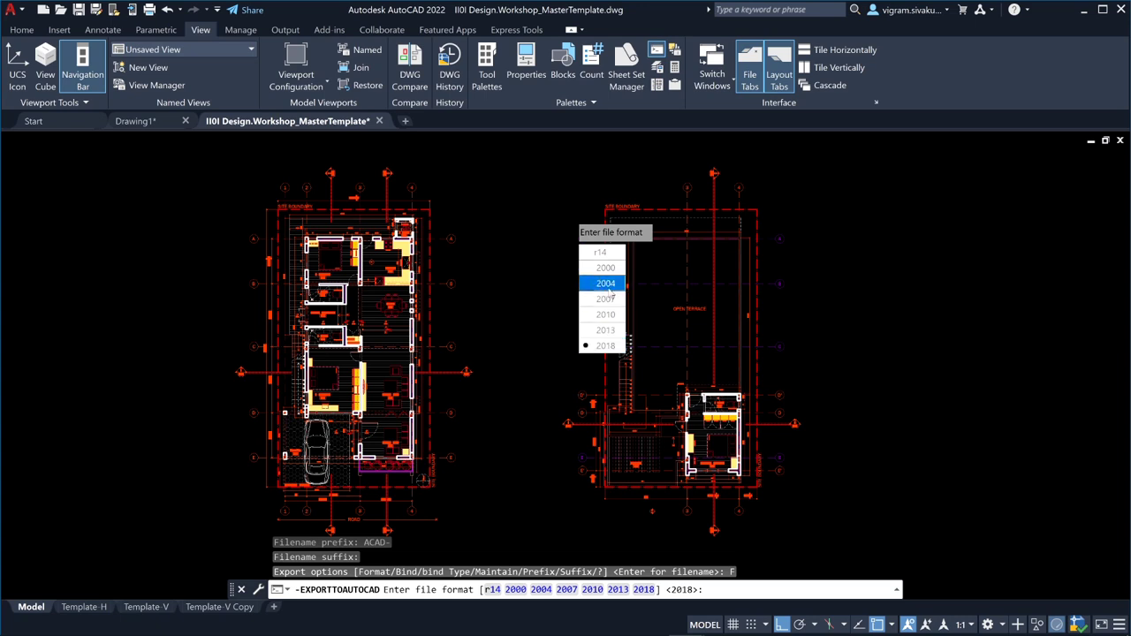
{"action": "left_click", "coordinate": [605, 347]}
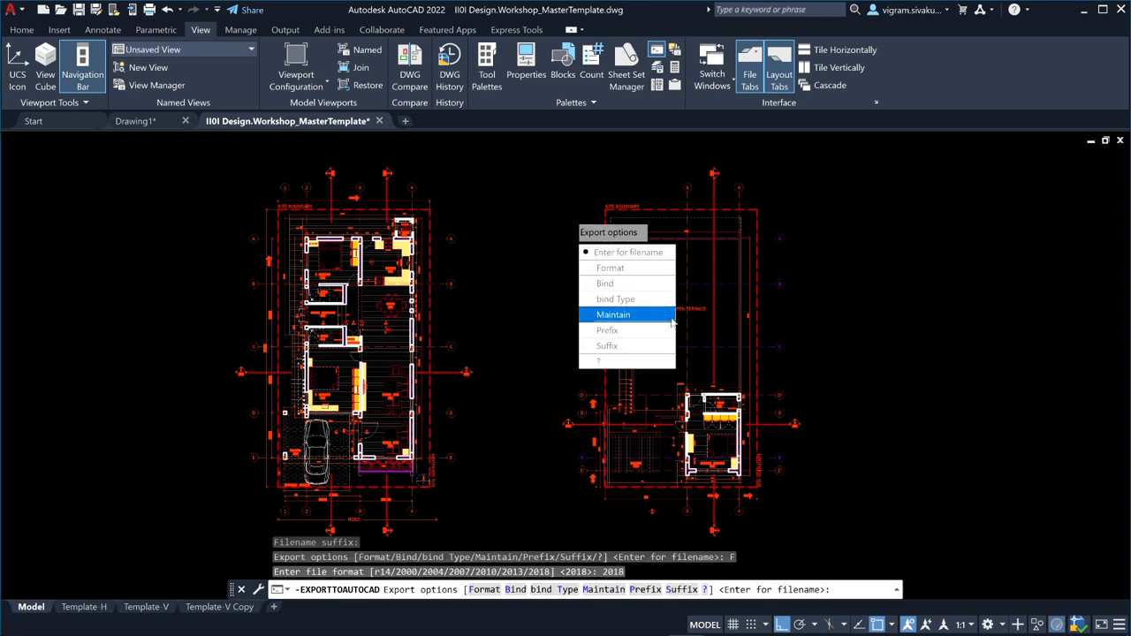
{"action": "left_click", "coordinate": [626, 253]}
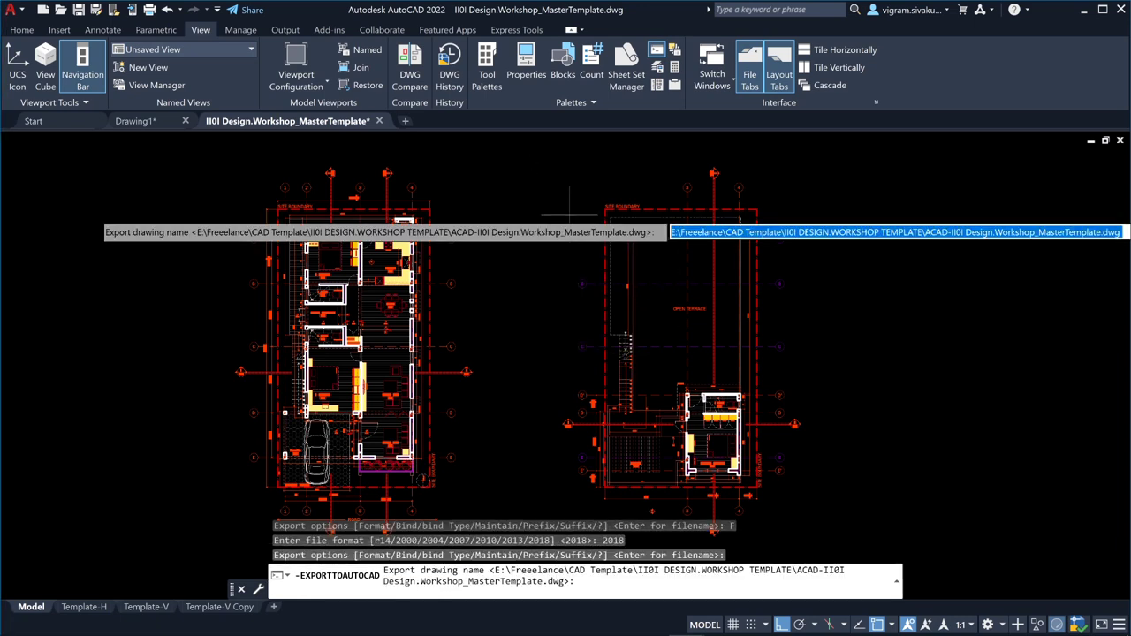
{"action": "left_click", "coordinate": [724, 232]}
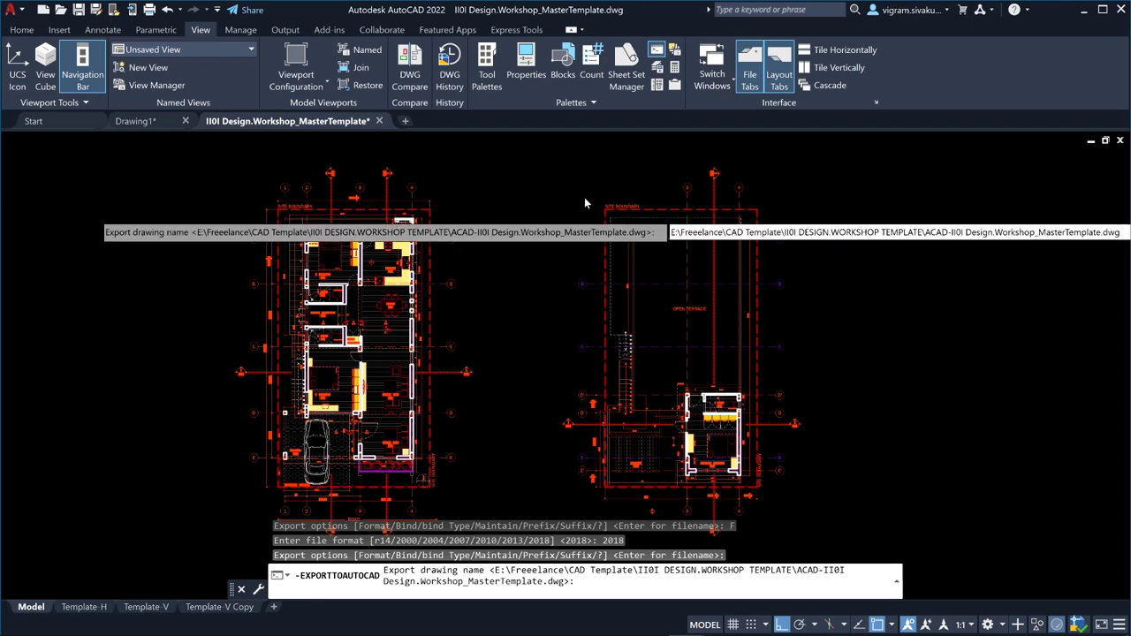
{"action": "key", "text": "Escape"}
{"action": "key", "text": "Escape"}
{"action": "key", "text": "Escape"}
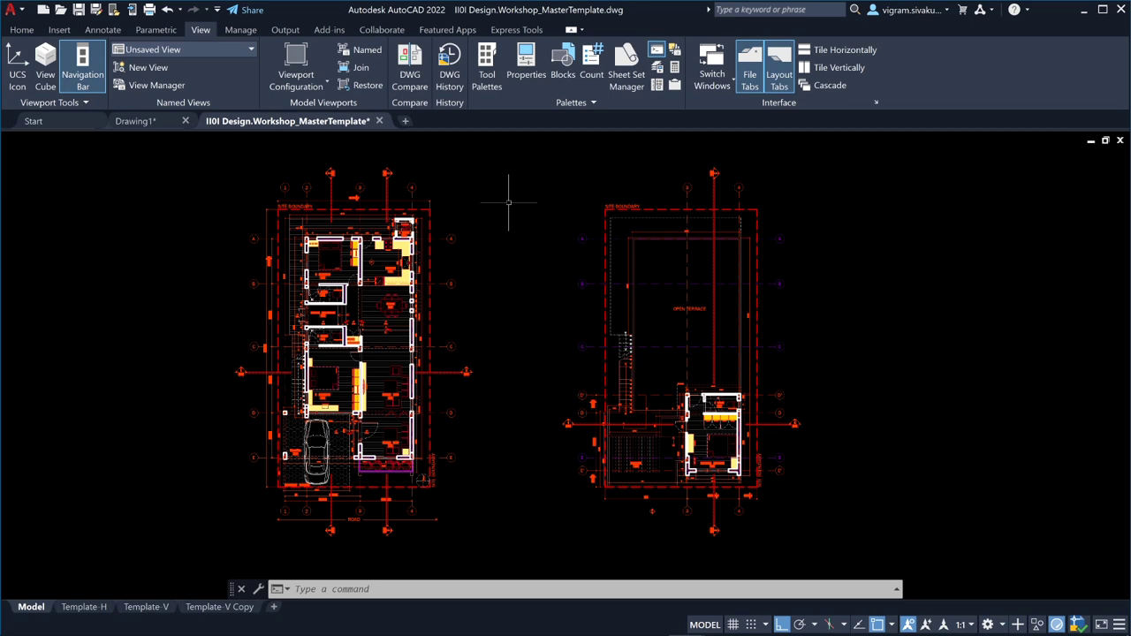
{"action": "type", "text": "d"}
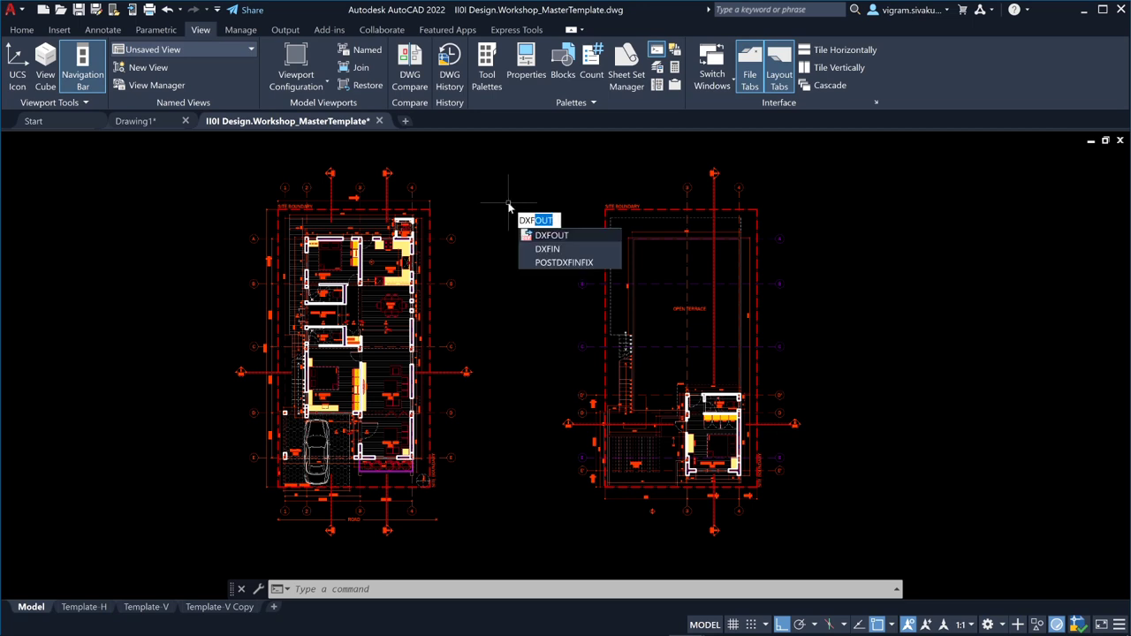
{"action": "key", "text": "Return"}
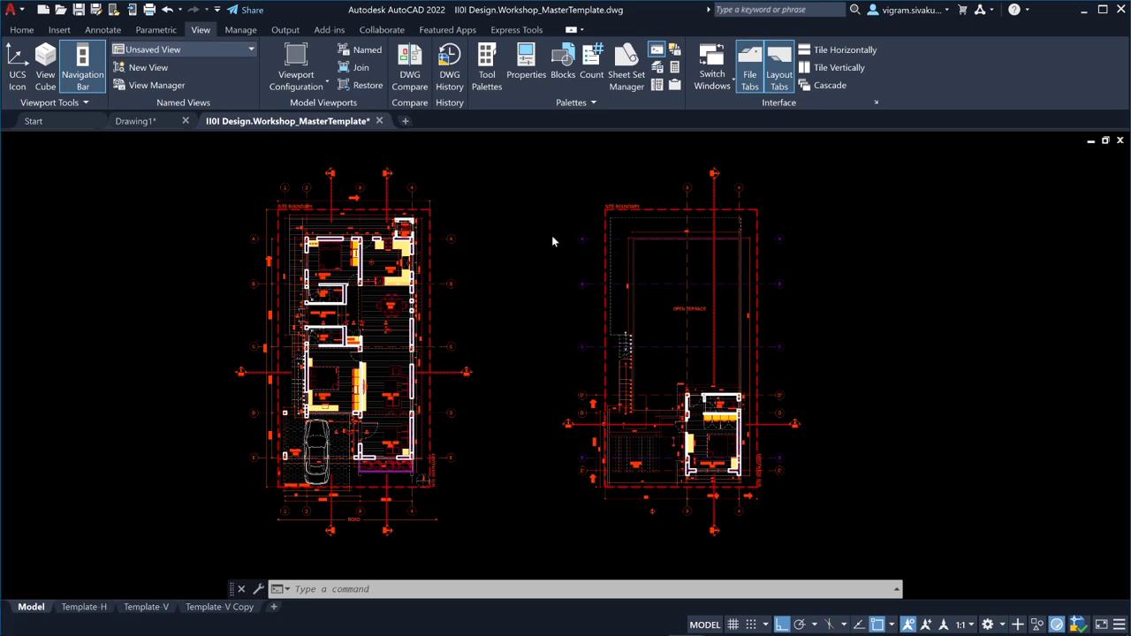
{"action": "left_click_drag", "start_coordinate": [456, 156], "coordinate": [485, 162]}
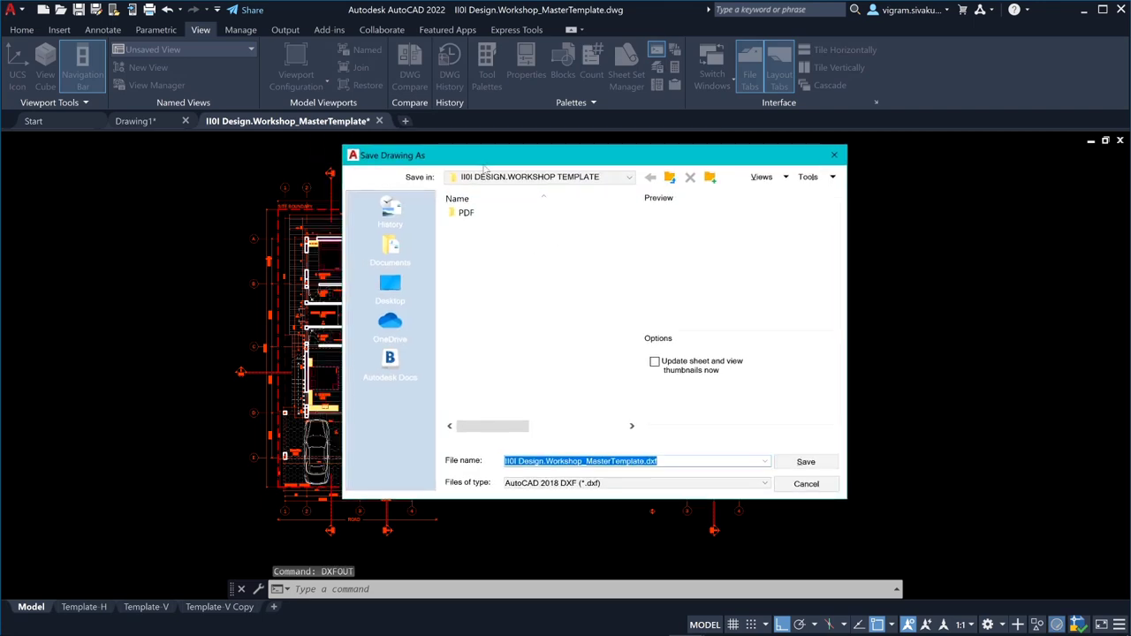
{"action": "left_click", "coordinate": [835, 158]}
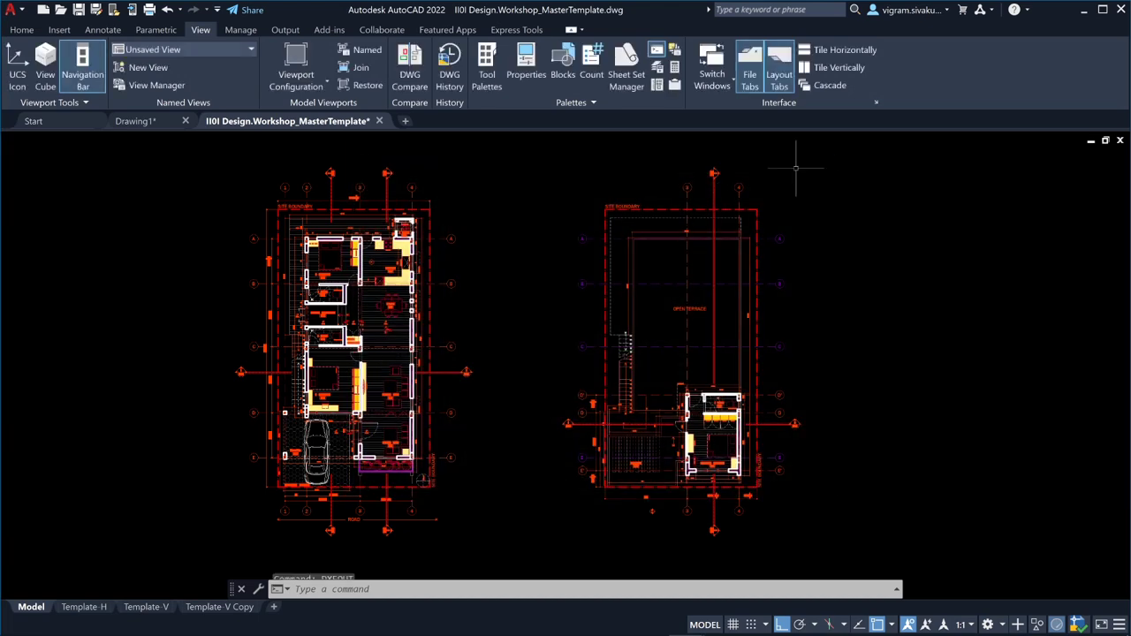
{"action": "left_click", "coordinate": [545, 166]}
{"action": "left_click", "coordinate": [177, 549]}
{"action": "type", "text": "WBLOCK"}
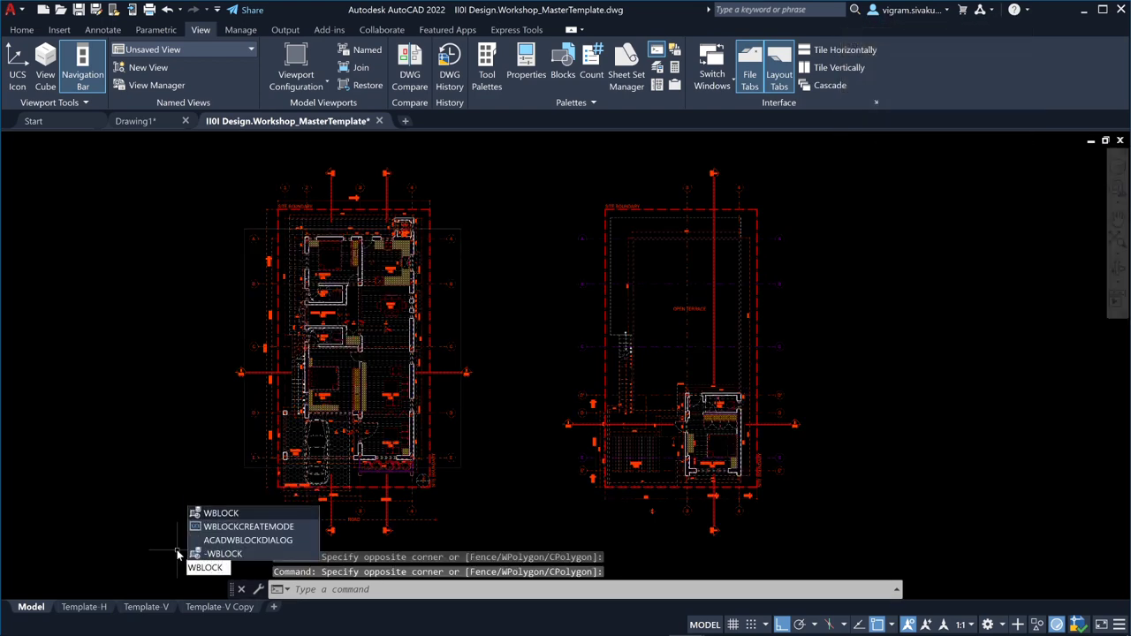
{"action": "key", "text": "Return"}
{"action": "left_click_drag", "start_coordinate": [528, 177], "coordinate": [583, 155]}
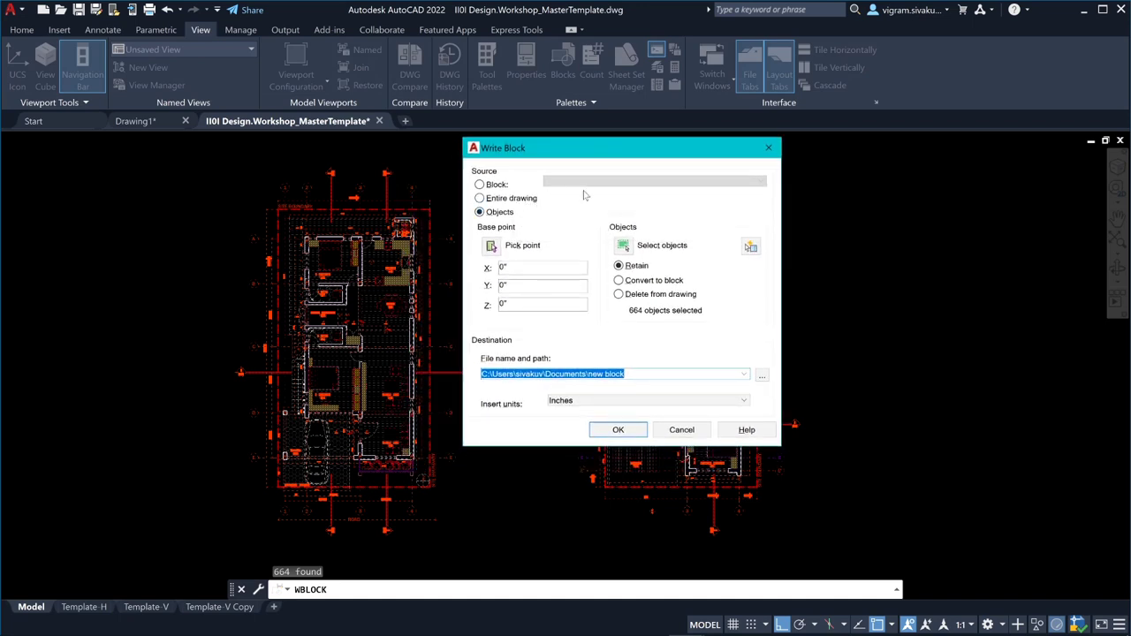
{"action": "left_click", "coordinate": [482, 185]}
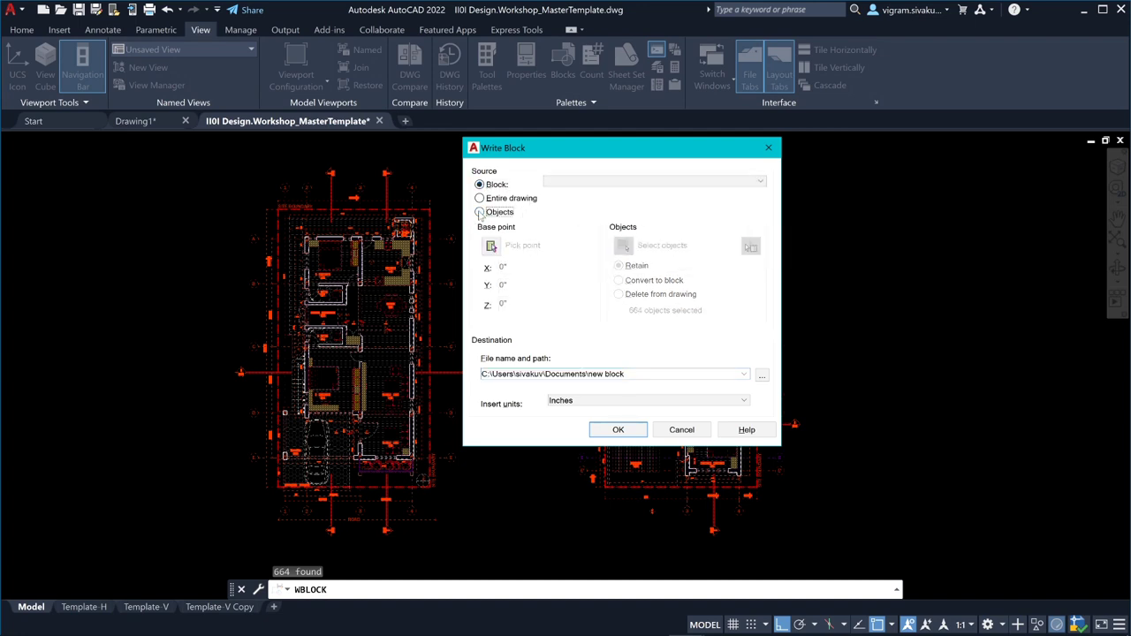
{"action": "left_click", "coordinate": [479, 212]}
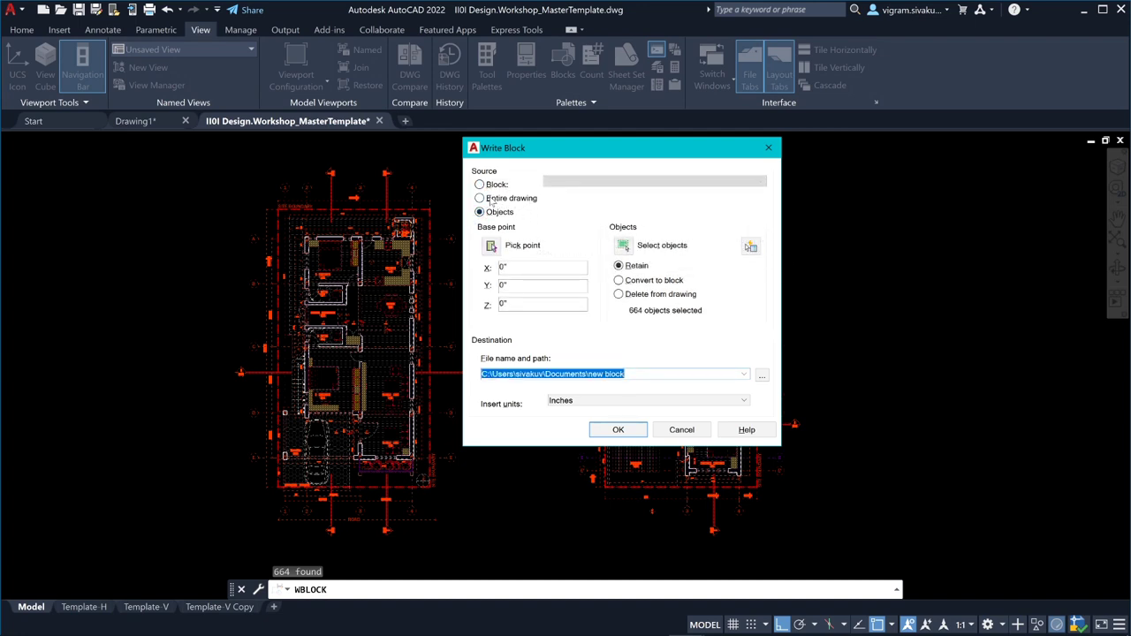
{"action": "left_click", "coordinate": [504, 200]}
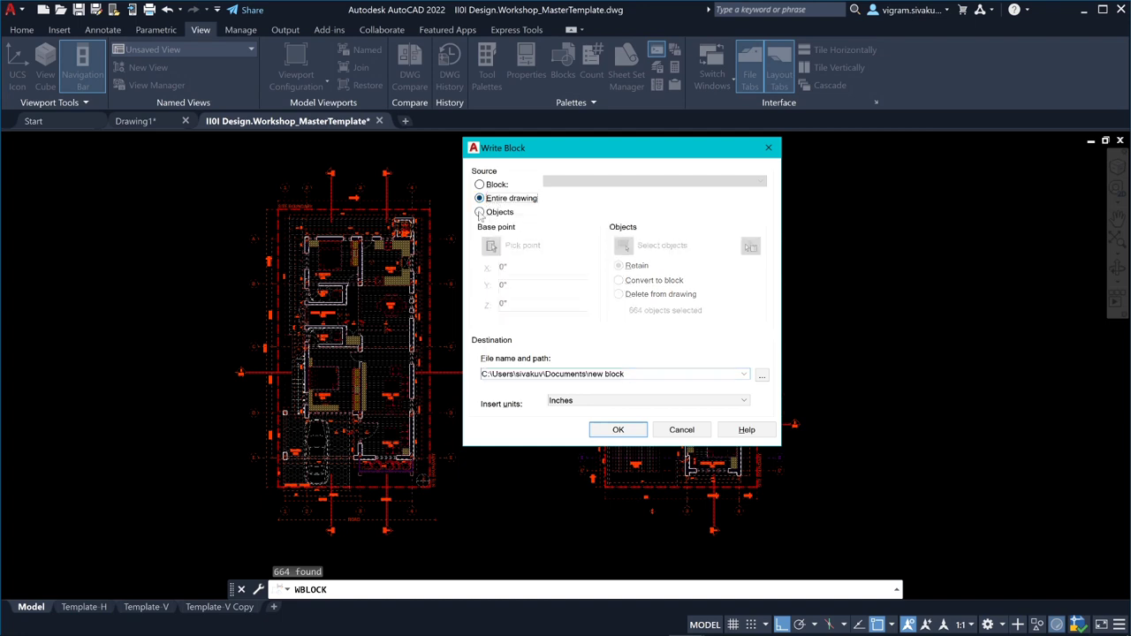
{"action": "left_click", "coordinate": [479, 213]}
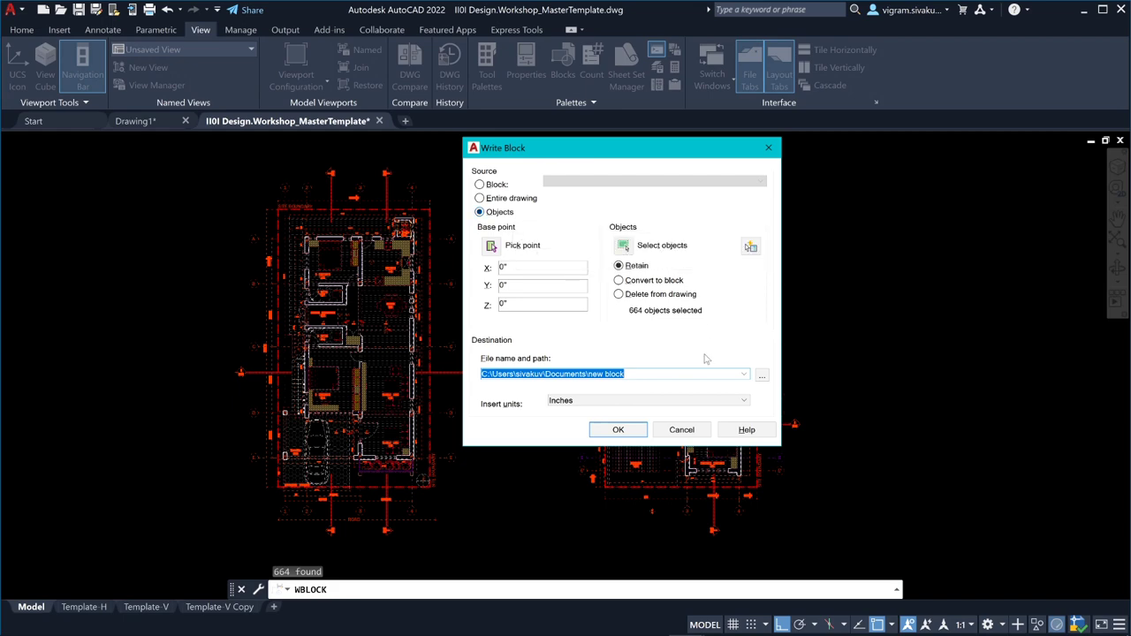
{"action": "left_click", "coordinate": [761, 378]}
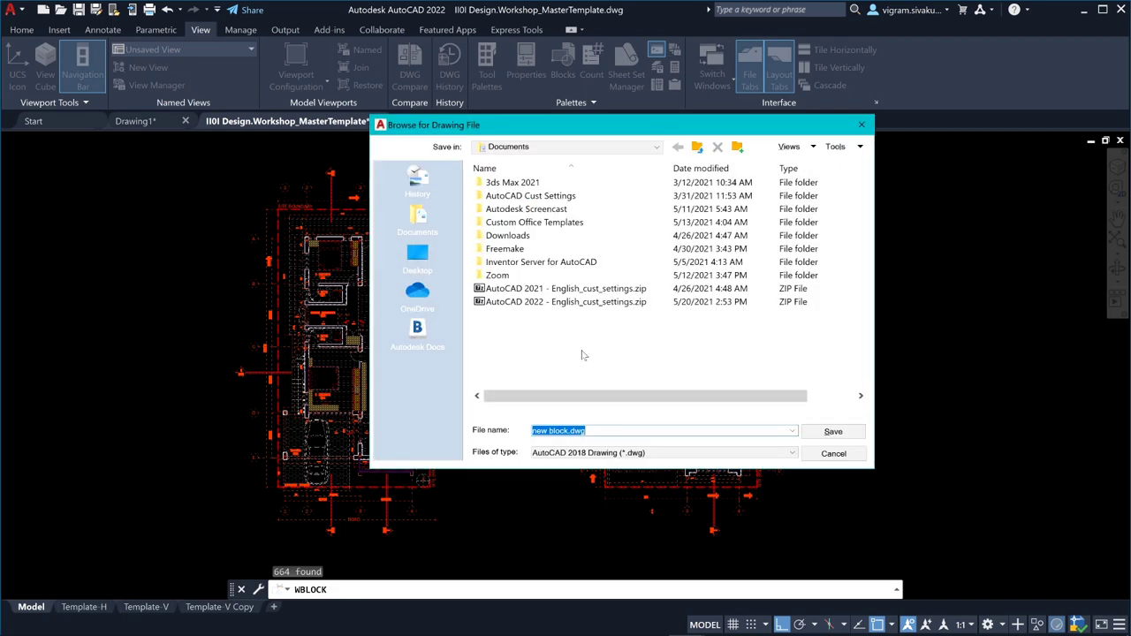
{"action": "left_click", "coordinate": [635, 453]}
{"action": "left_click", "coordinate": [635, 455]}
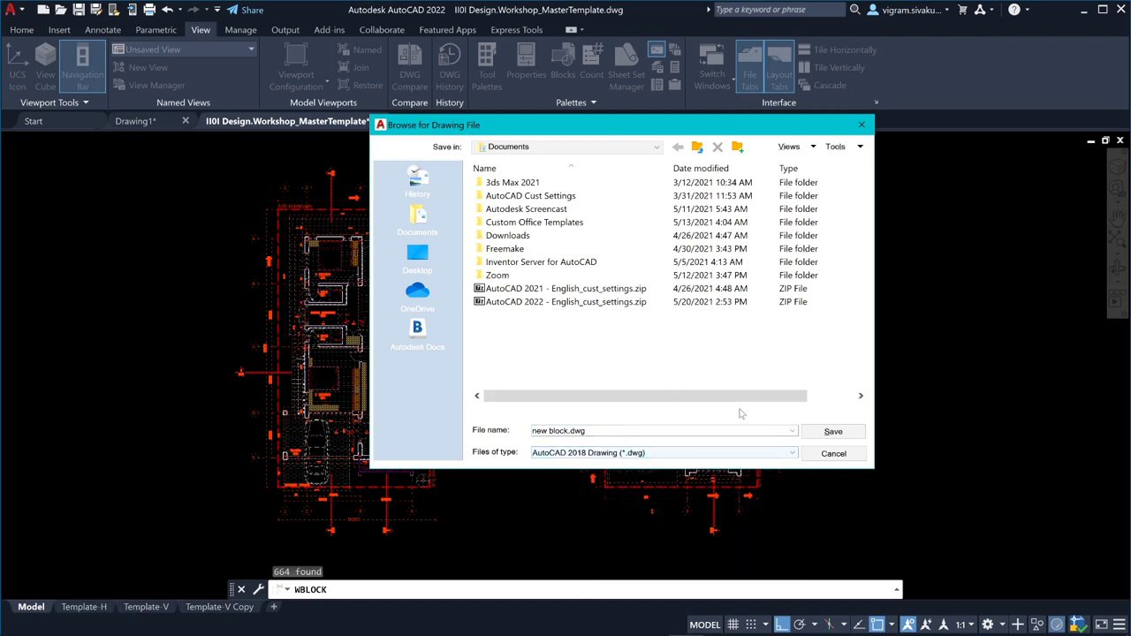
{"action": "left_click", "coordinate": [859, 126]}
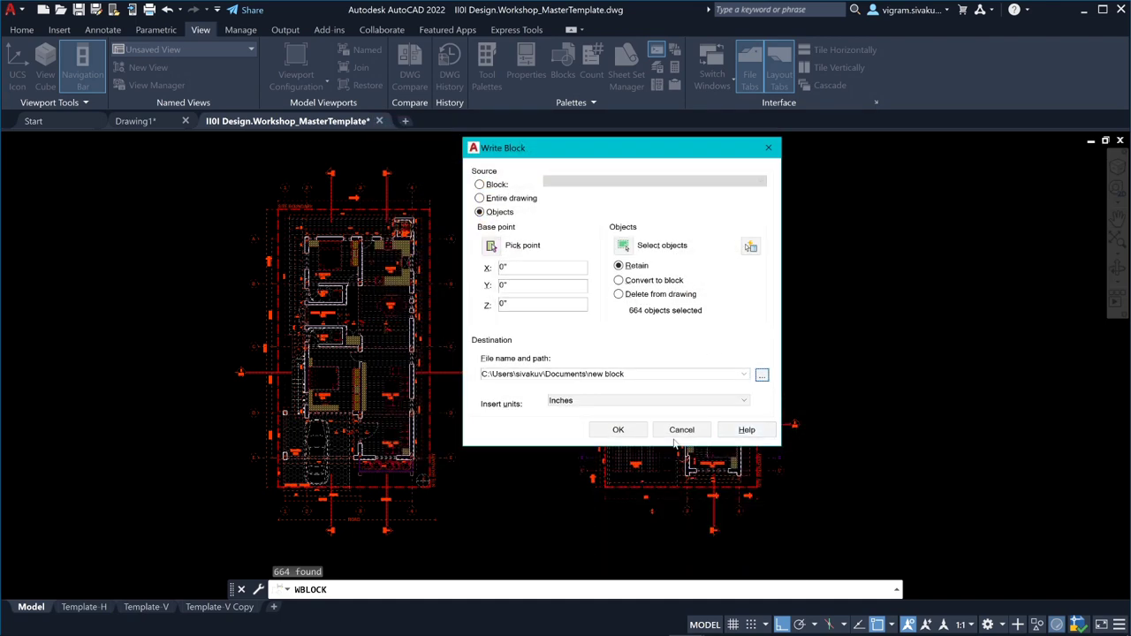
{"action": "left_click", "coordinate": [769, 149]}
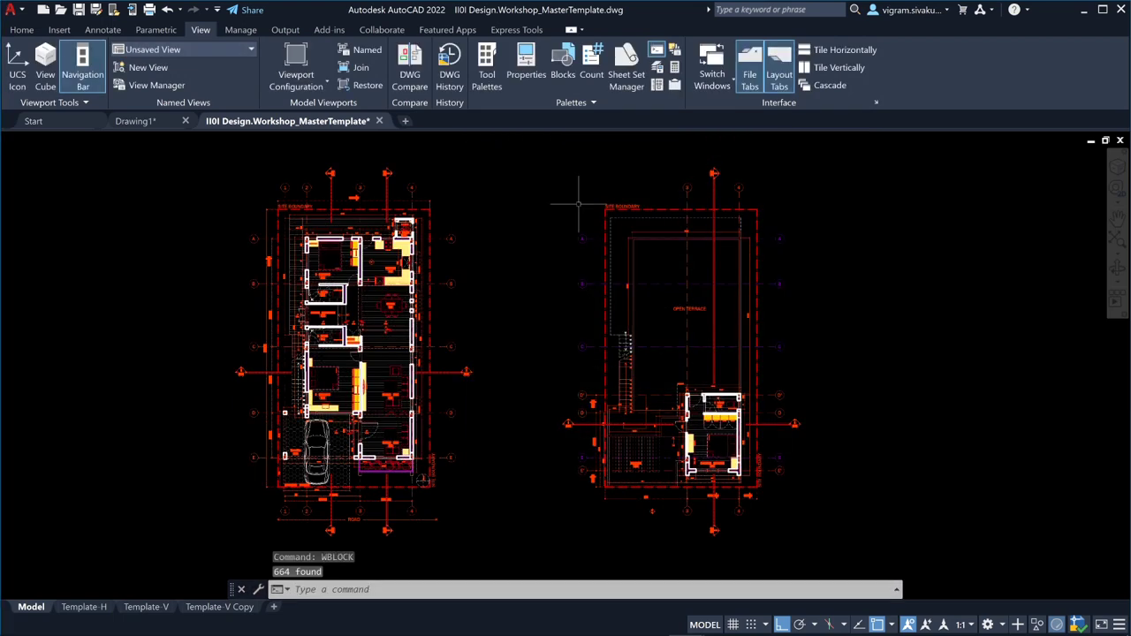
Step: Turn the UCS icon on and pan so the origin shows beside the plans
{"action": "key", "text": "Escape"}
{"action": "key", "text": "Escape"}
{"action": "key", "text": "Escape"}
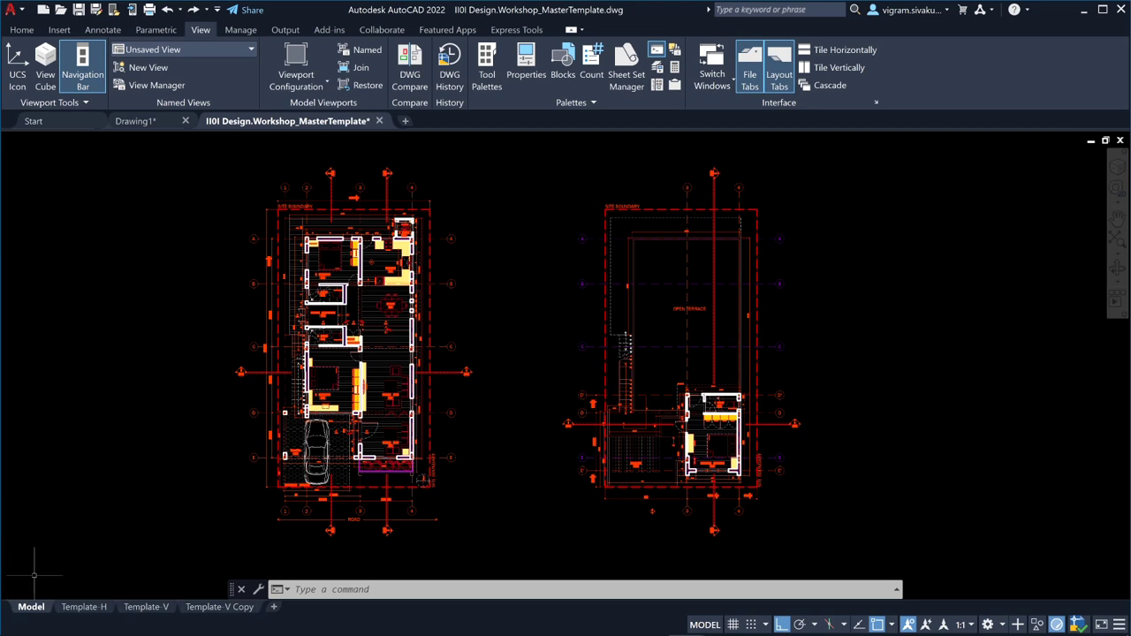
{"action": "left_click", "coordinate": [17, 75]}
{"action": "left_click", "coordinate": [15, 75]}
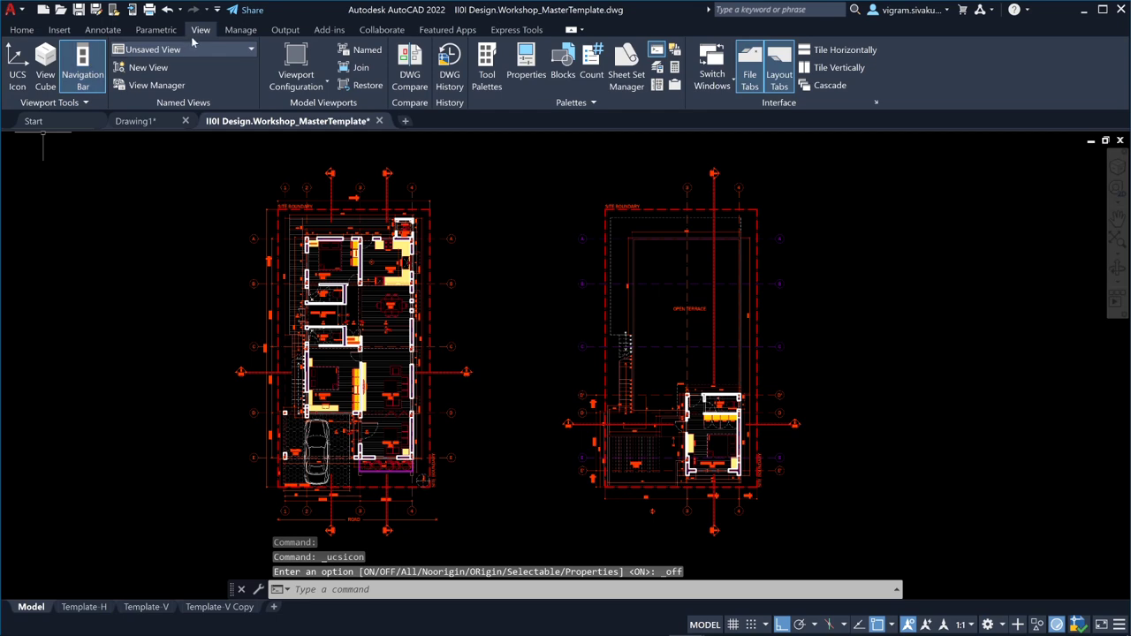
{"action": "left_click", "coordinate": [18, 75]}
{"action": "scroll", "coordinate": [469, 273], "scroll_direction": "down", "scroll_amount": 2}
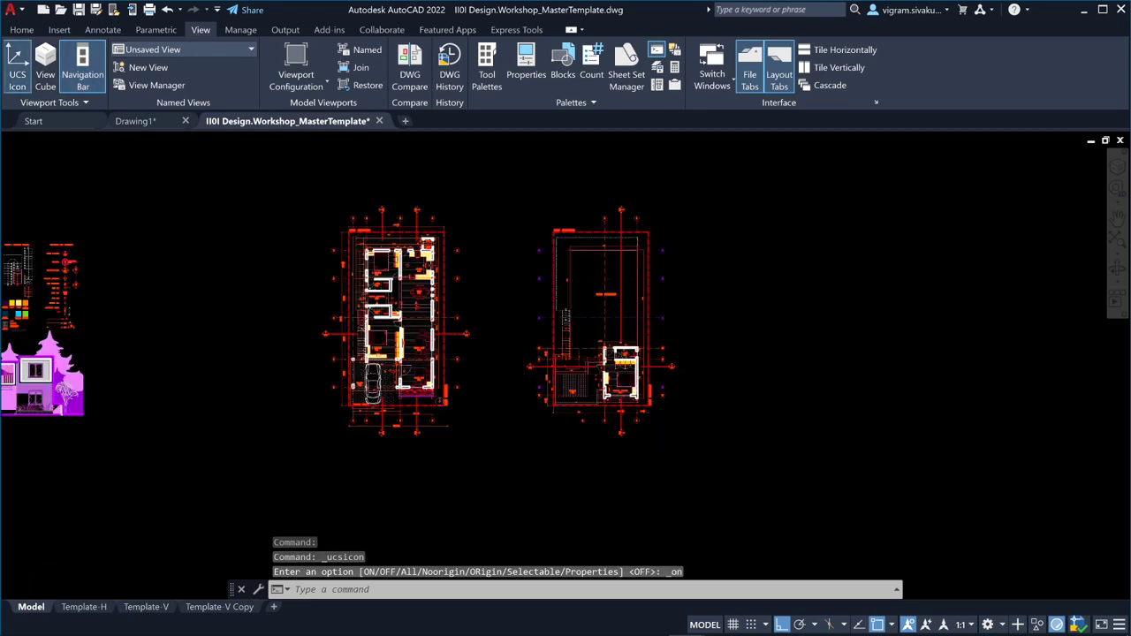
{"action": "scroll", "coordinate": [511, 270], "scroll_direction": "down", "scroll_amount": 5}
{"action": "scroll", "coordinate": [216, 296], "scroll_direction": "up", "scroll_amount": 5}
{"action": "middle_click_drag", "start_coordinate": [292, 305], "coordinate": [220, 322]}
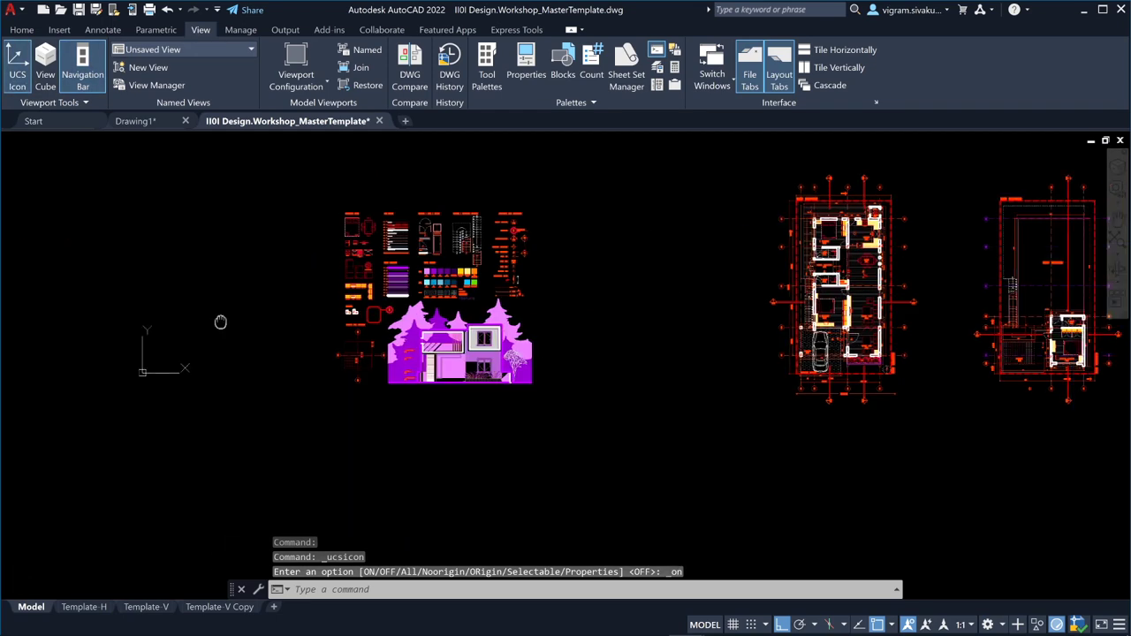
{"action": "scroll", "coordinate": [220, 321], "scroll_direction": "down", "scroll_amount": 3}
Step: Move both floor plans next to the UCS origin and frame them in view
{"action": "left_click", "coordinate": [157, 430]}
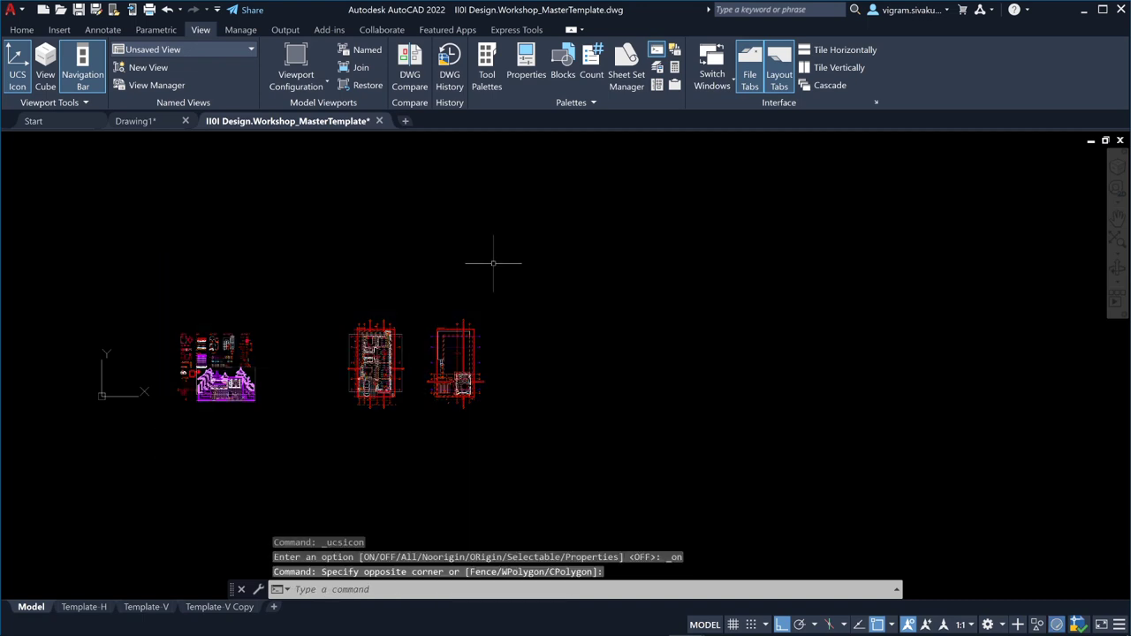
{"action": "left_click", "coordinate": [601, 323]}
{"action": "type", "text": "M"}
{"action": "key", "text": "Return"}
{"action": "left_click", "coordinate": [744, 360]}
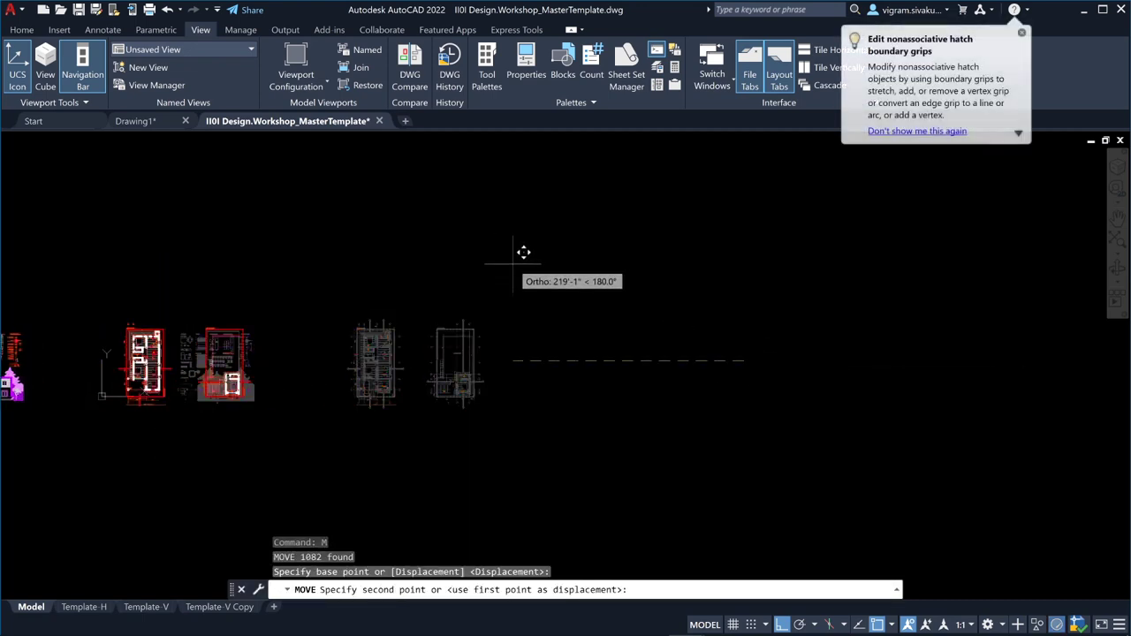
{"action": "key", "text": "F8"}
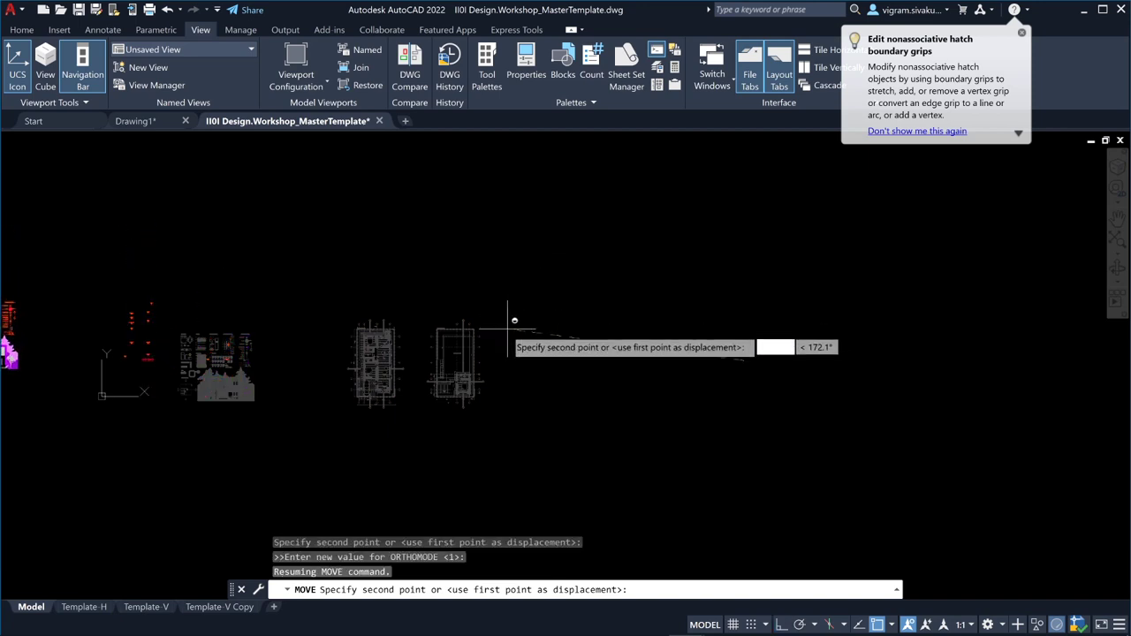
{"action": "left_click", "coordinate": [508, 328]}
{"action": "key", "text": "Escape"}
{"action": "scroll", "coordinate": [137, 343], "scroll_direction": "up", "scroll_amount": 2}
{"action": "middle_click_drag", "start_coordinate": [137, 343], "coordinate": [437, 342]}
{"action": "scroll", "coordinate": [180, 255], "scroll_direction": "up", "scroll_amount": 1}
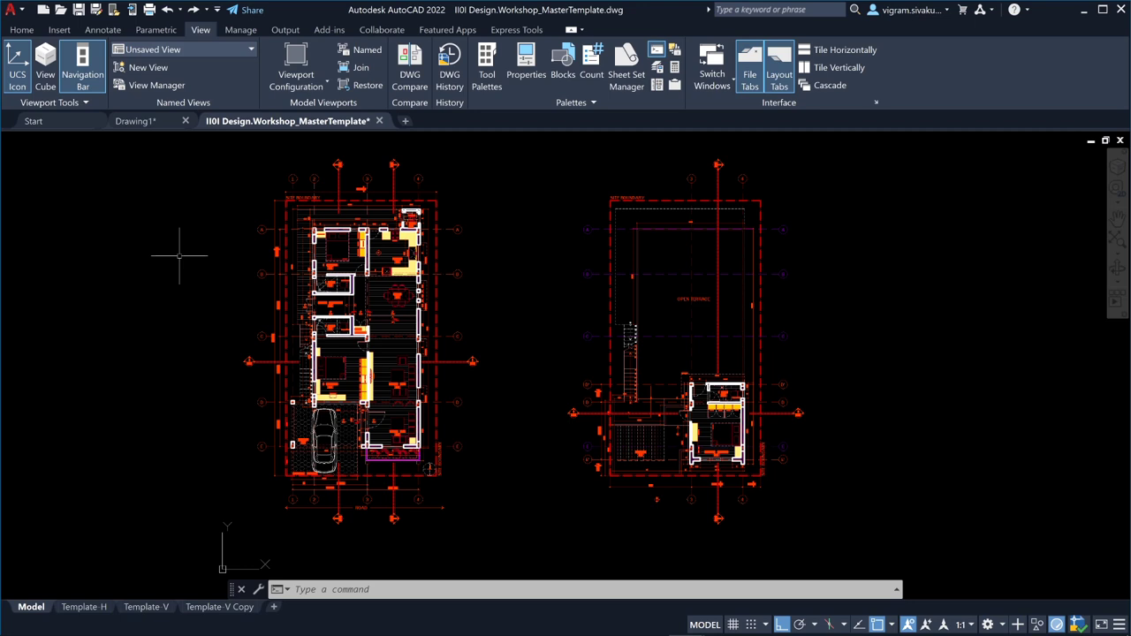
Step: Search Windows Settings for 'graphic' and list all matching results
{"action": "key", "text": "super"}
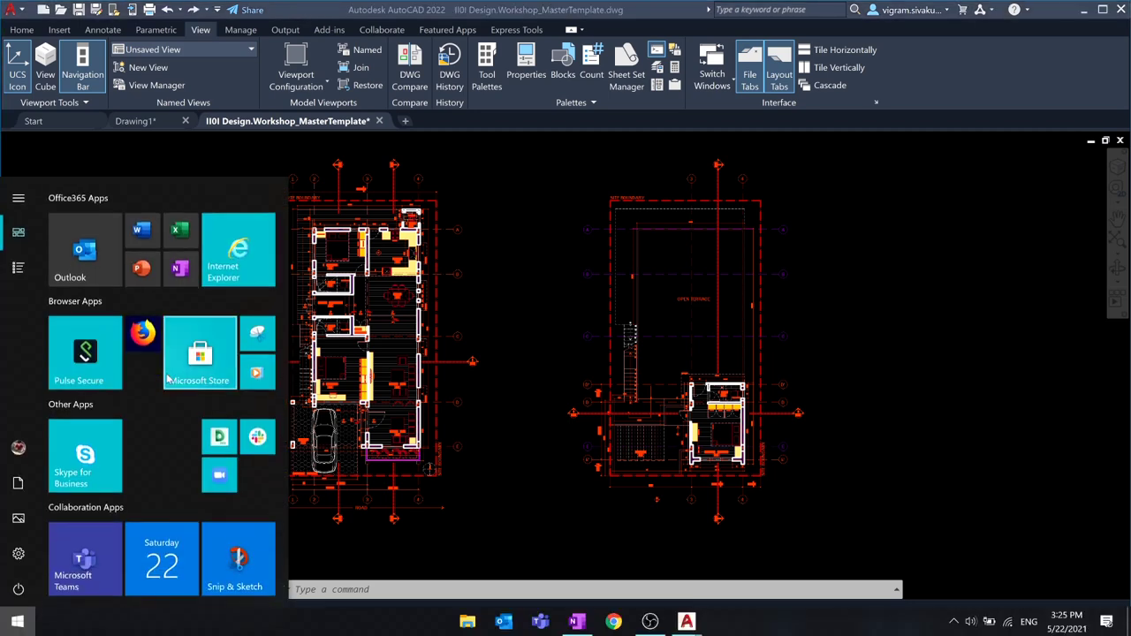
{"action": "left_click", "coordinate": [18, 553]}
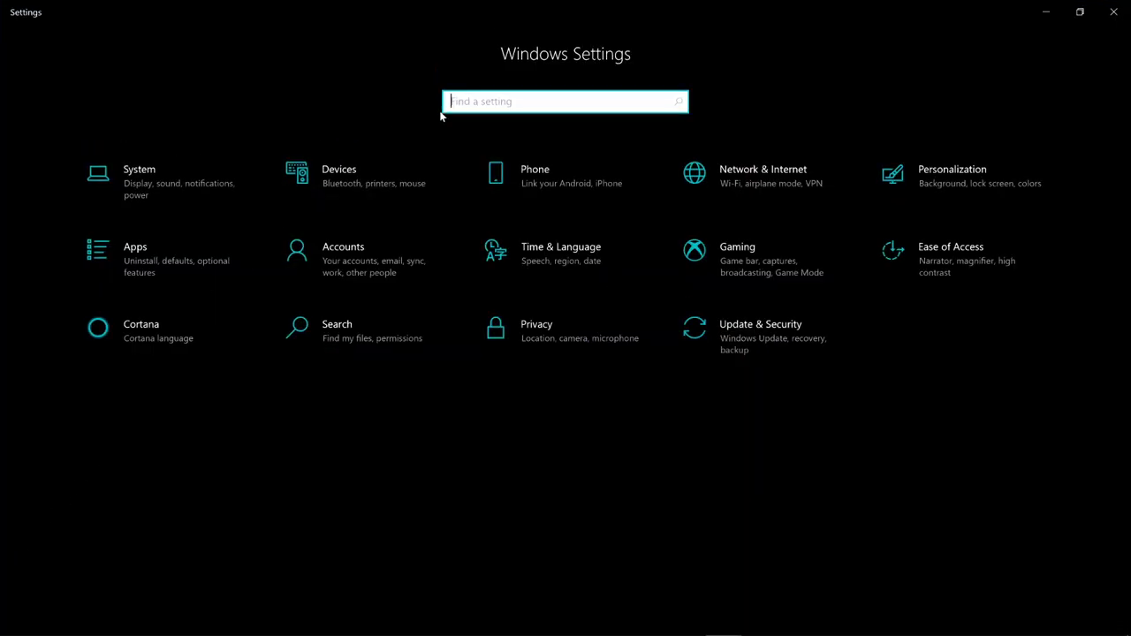
{"action": "type", "text": "gra"}
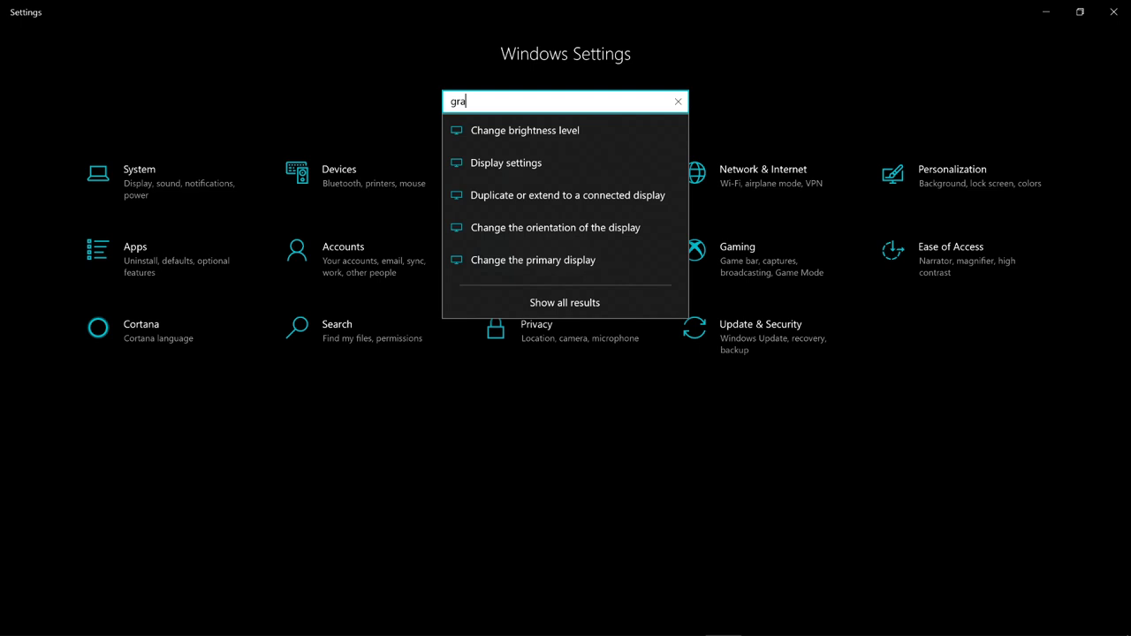
{"action": "type", "text": "phic"}
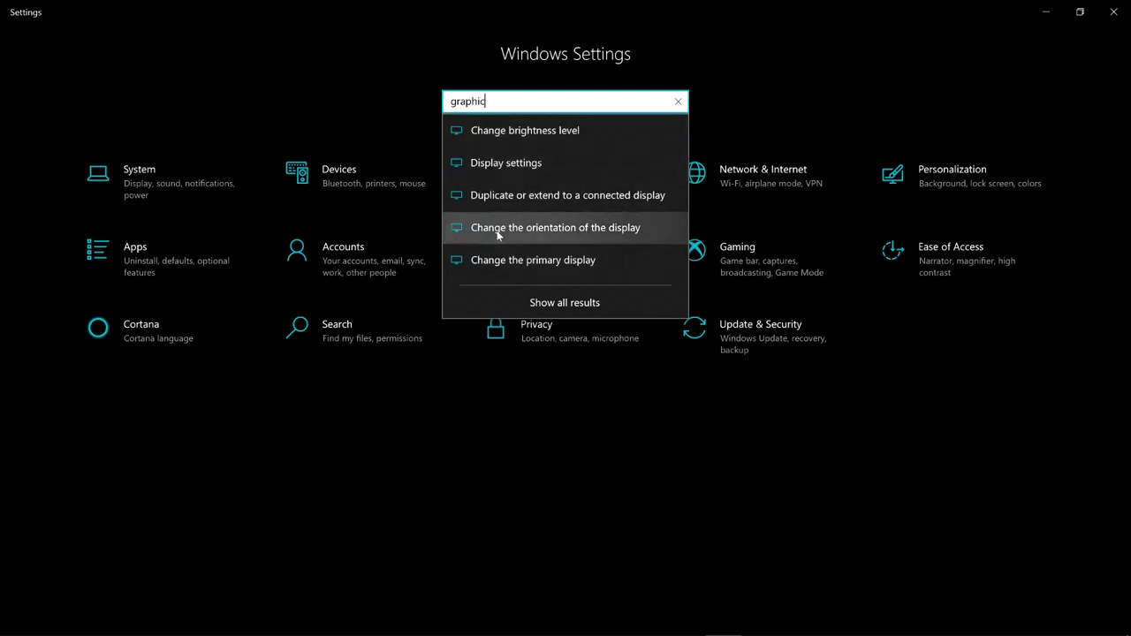
{"action": "key", "text": "Return"}
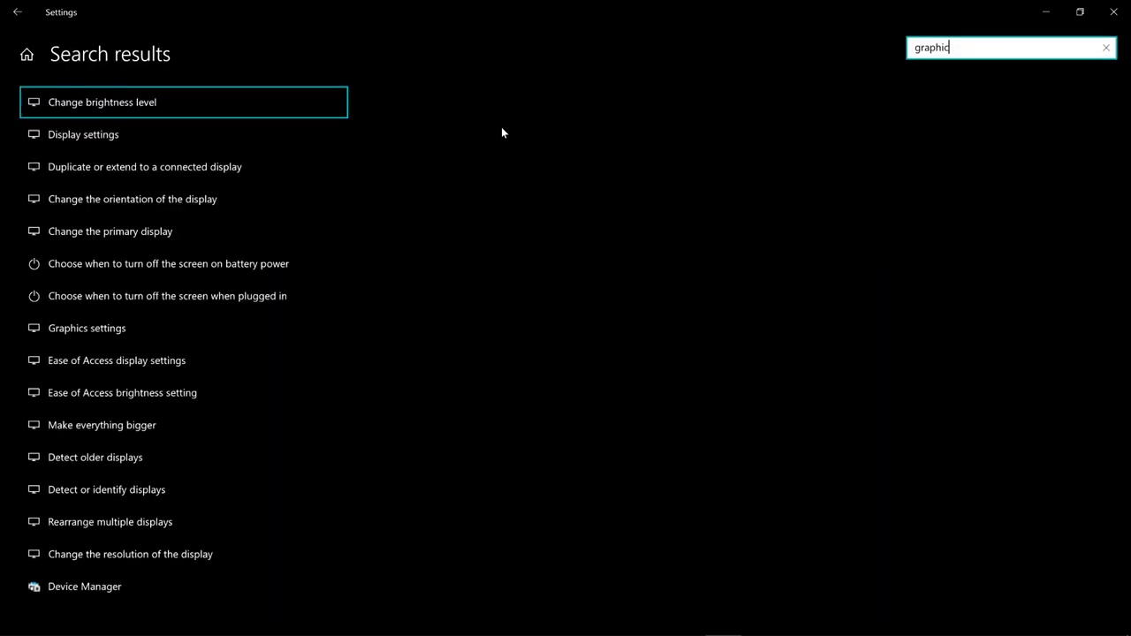
Step: In Graphics settings, remove both AutoCAD Application entries and keep Classic app as the type
{"action": "left_click", "coordinate": [146, 330]}
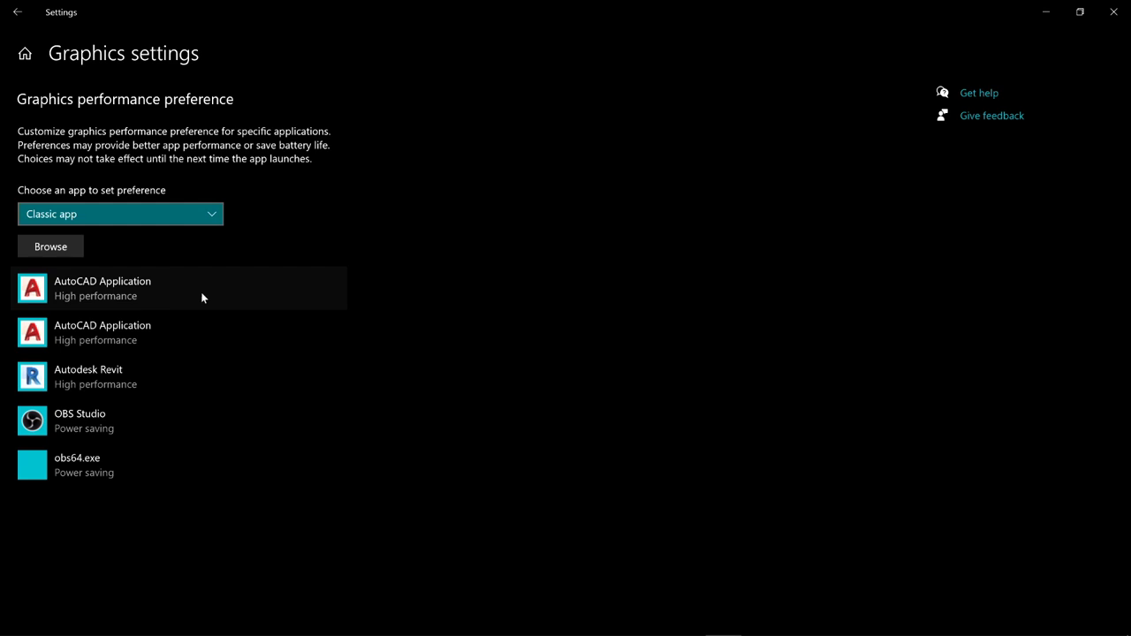
{"action": "left_click", "coordinate": [201, 295]}
{"action": "left_click", "coordinate": [306, 349]}
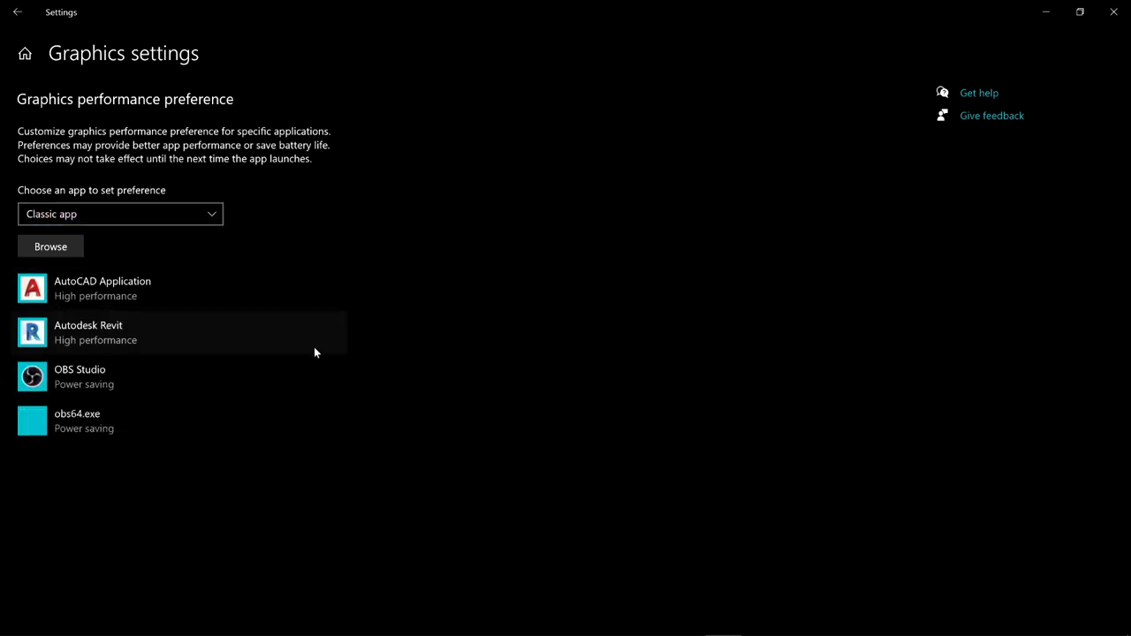
{"action": "left_click", "coordinate": [197, 281]}
{"action": "left_click", "coordinate": [309, 350]}
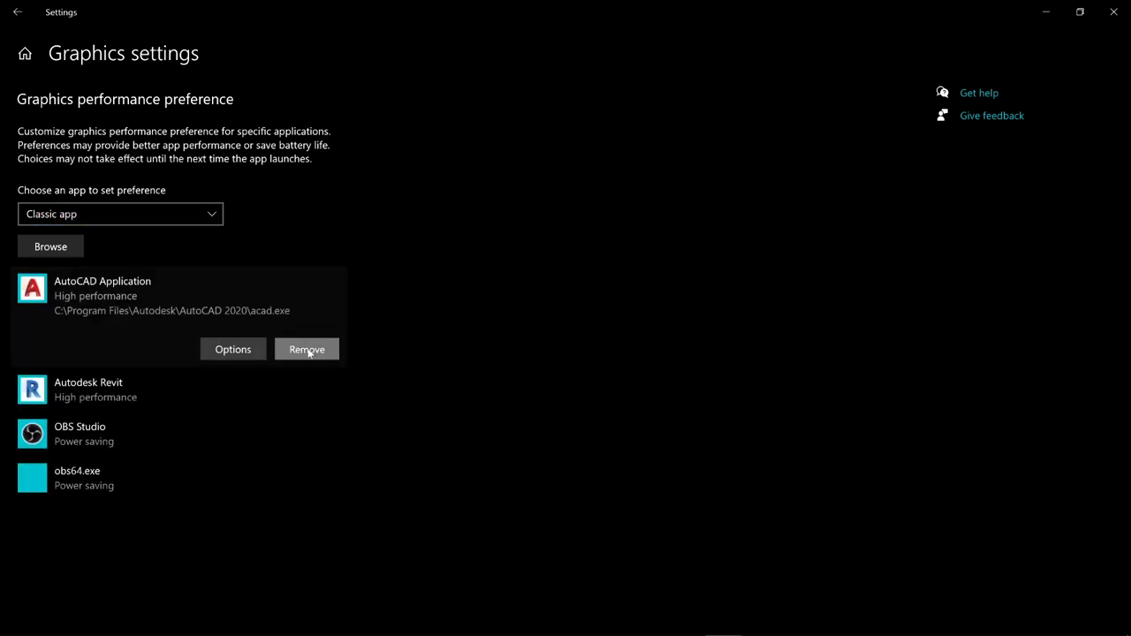
{"action": "left_click", "coordinate": [167, 215]}
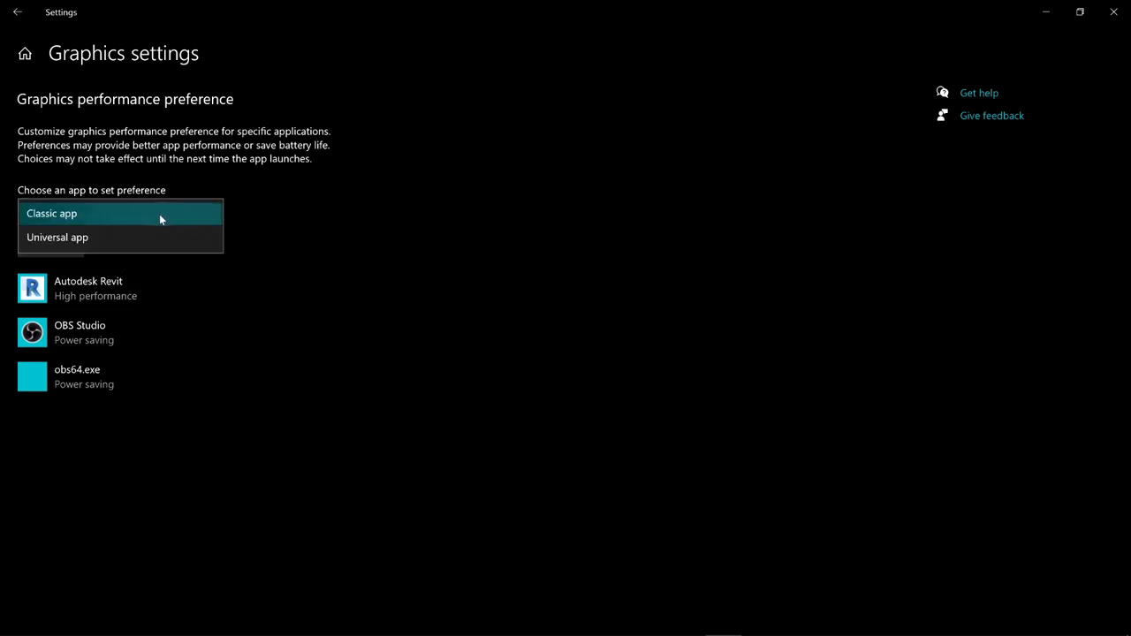
{"action": "left_click", "coordinate": [159, 217]}
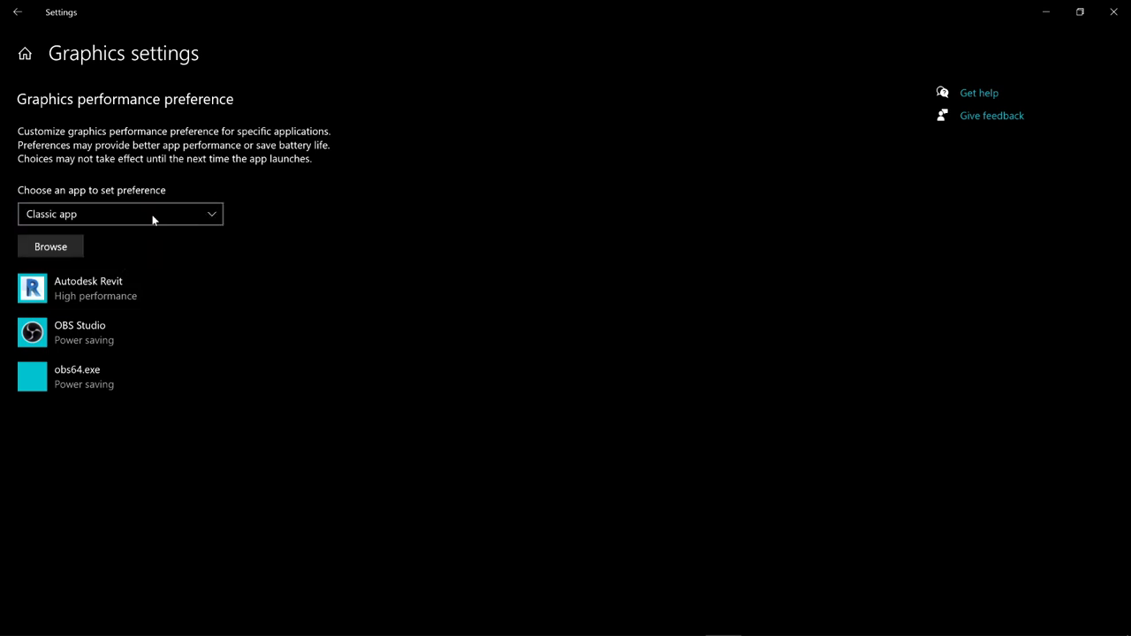
Step: Start browsing for an app and locate the AutoCAD 2021 shortcut through Start search
{"action": "left_click", "coordinate": [51, 247]}
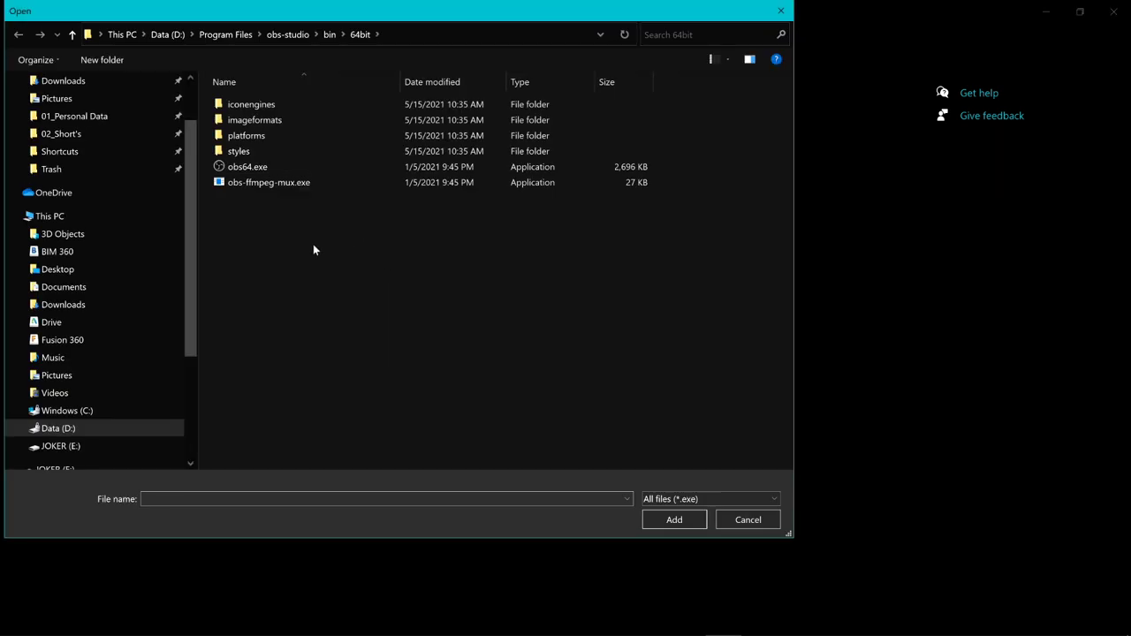
{"action": "left_click", "coordinate": [18, 621]}
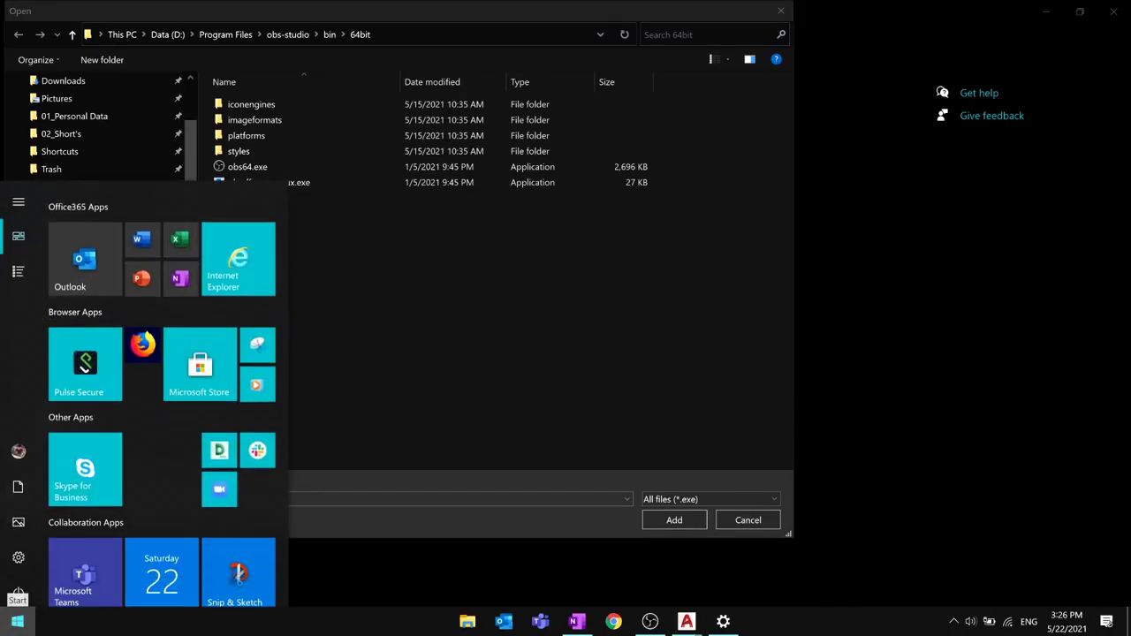
{"action": "left_click", "coordinate": [19, 269]}
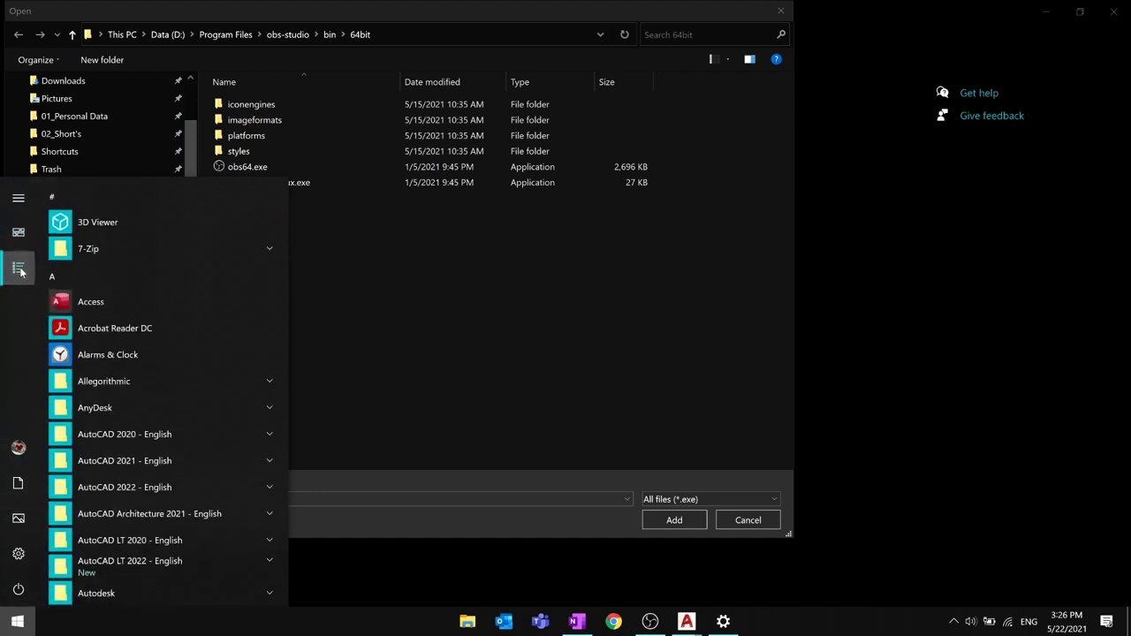
{"action": "type", "text": "autocad"}
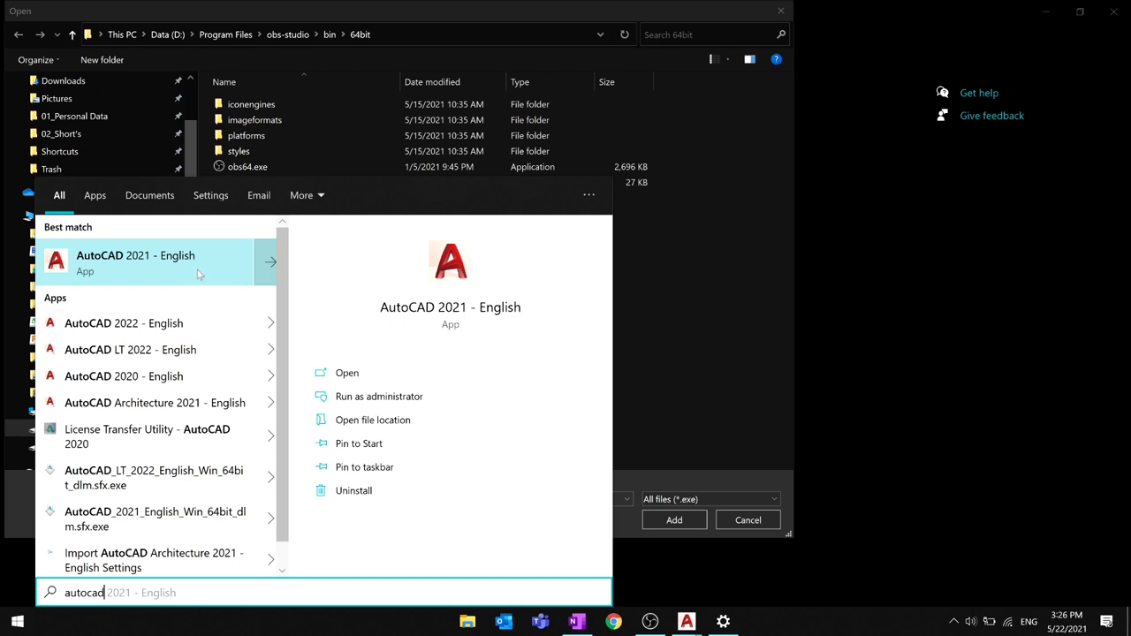
{"action": "right_click", "coordinate": [198, 276]}
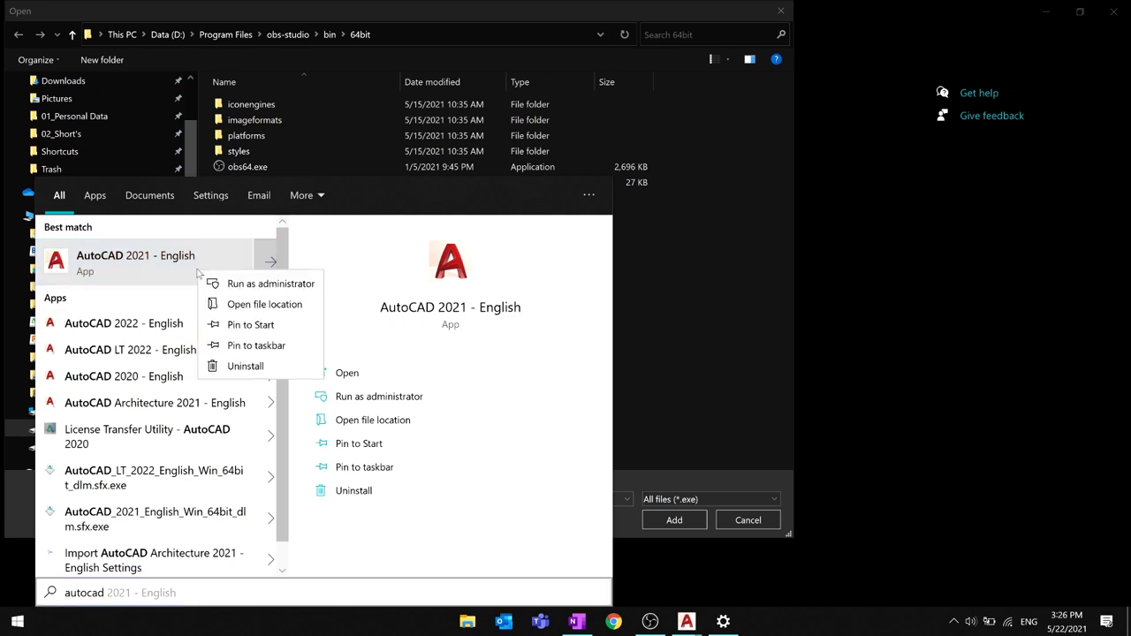
{"action": "left_click", "coordinate": [259, 308]}
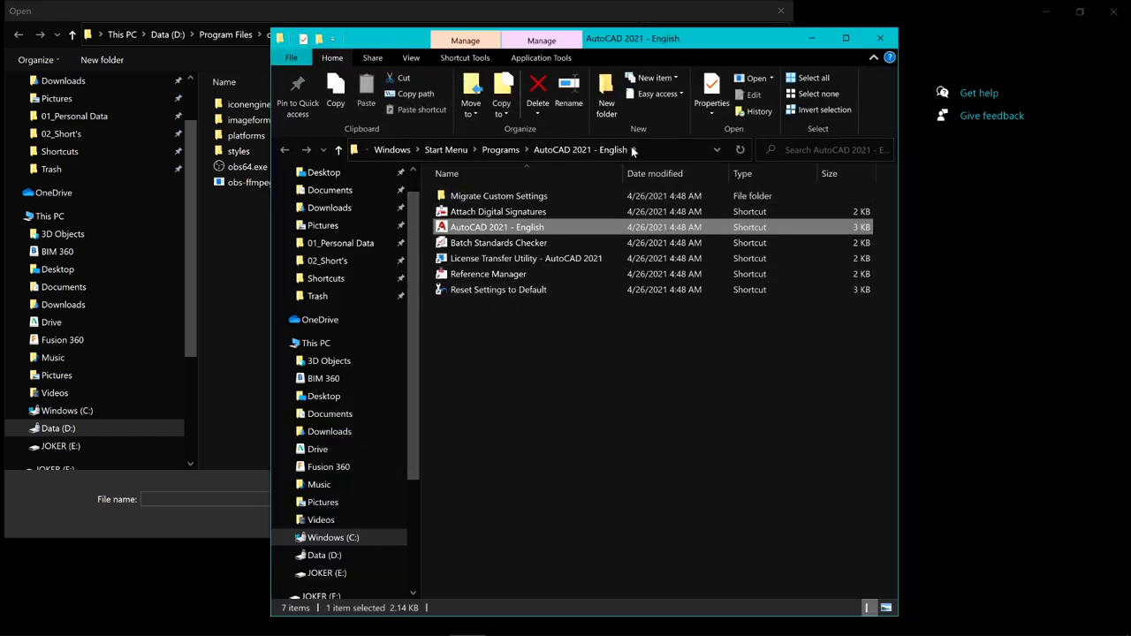
Step: Open the acad.exe folder and copy its path C:\Program Files\Autodesk\AutoCAD 2021
{"action": "right_click", "coordinate": [538, 228]}
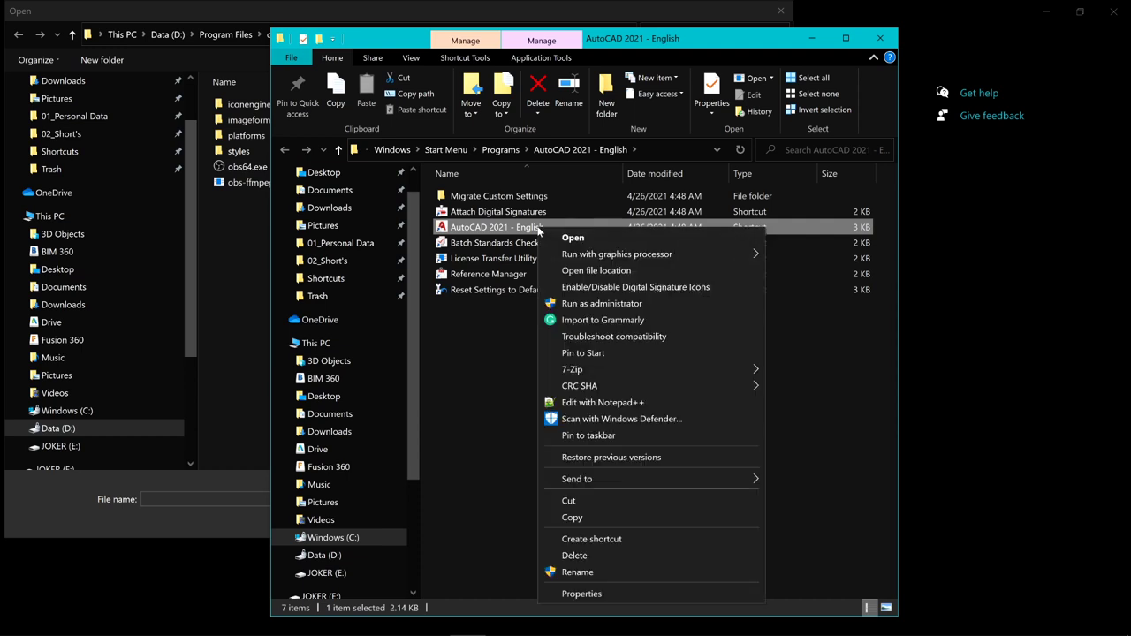
{"action": "left_click", "coordinate": [590, 271]}
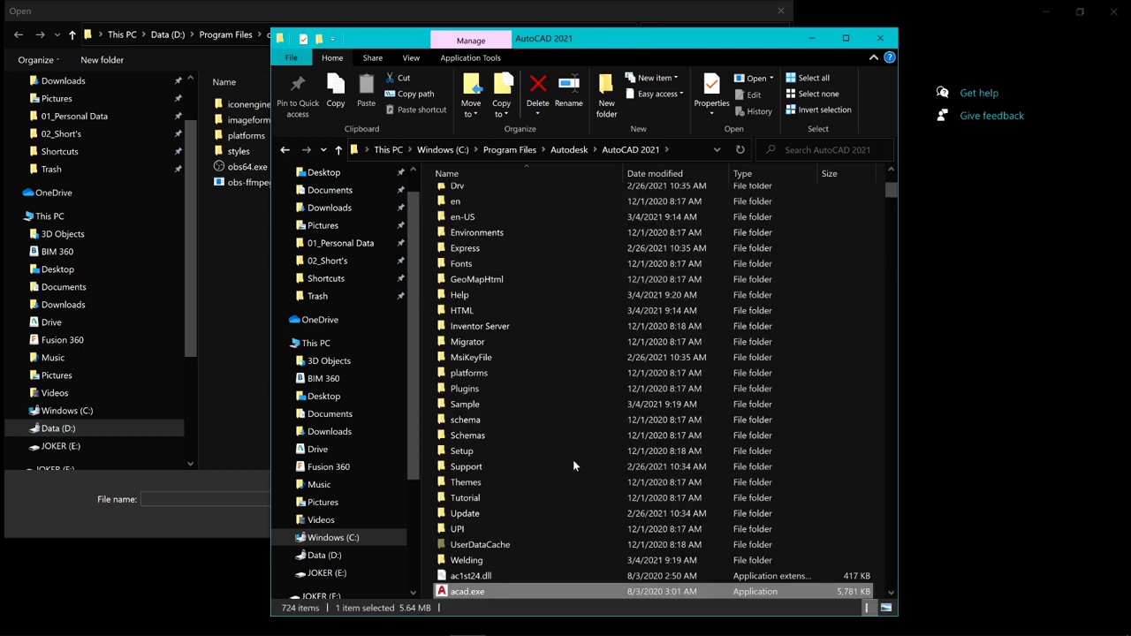
{"action": "scroll", "coordinate": [579, 425], "scroll_direction": "down", "scroll_amount": 3}
{"action": "left_click", "coordinate": [674, 153]}
{"action": "key", "text": "ctrl+c"}
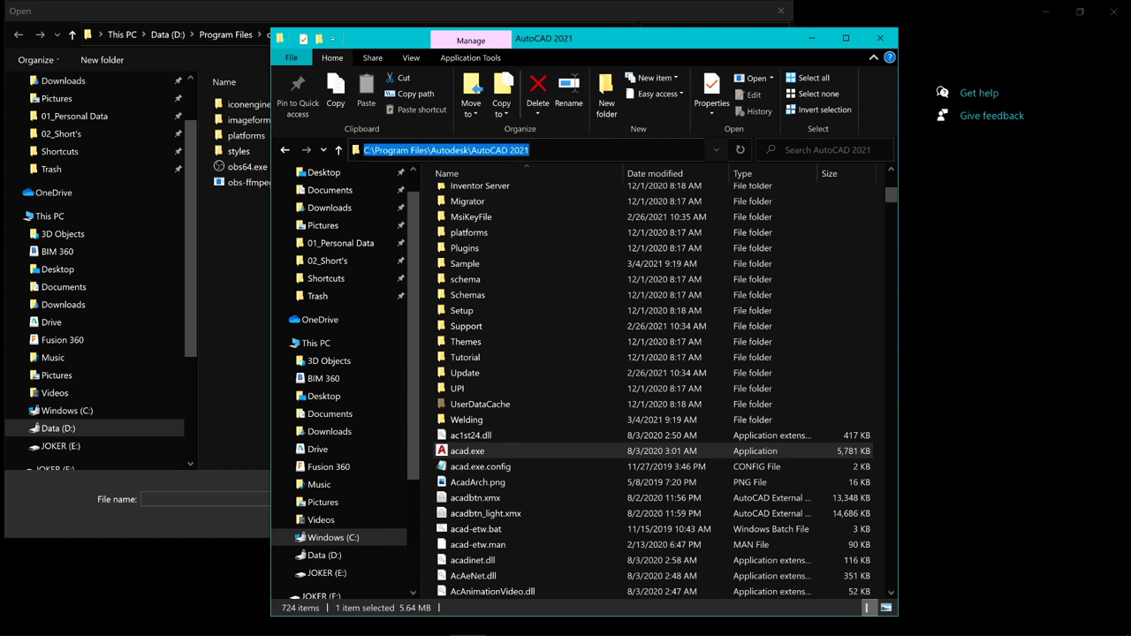
{"action": "left_click", "coordinate": [813, 38]}
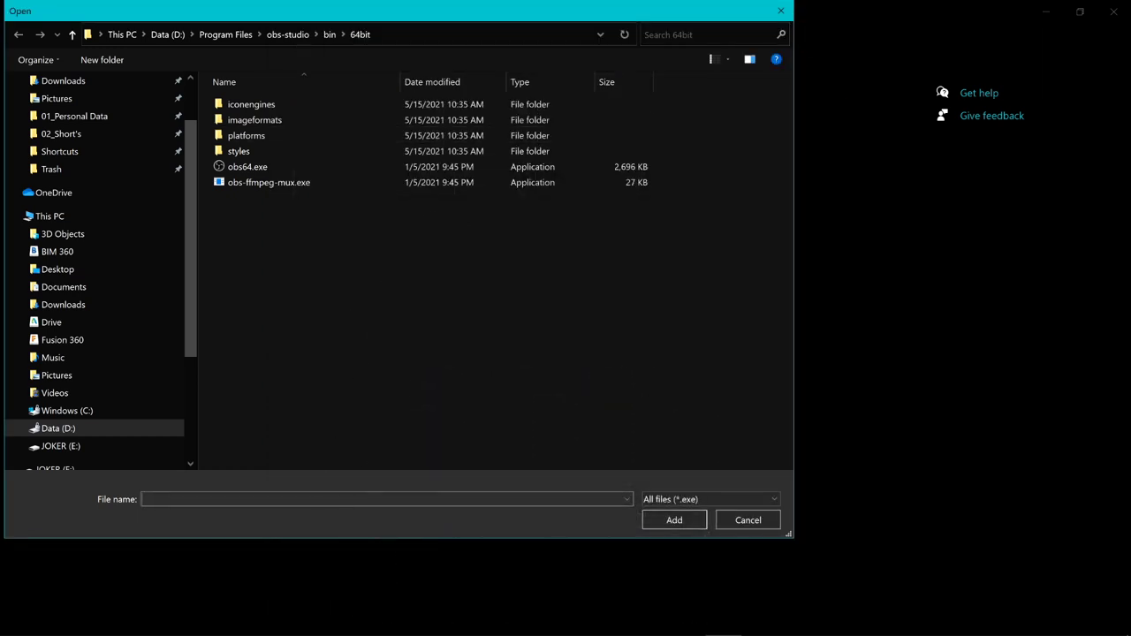
Step: Paste the AutoCAD 2021 path and add acad.exe to the graphics preference list
{"action": "key", "text": "ctrl+v"}
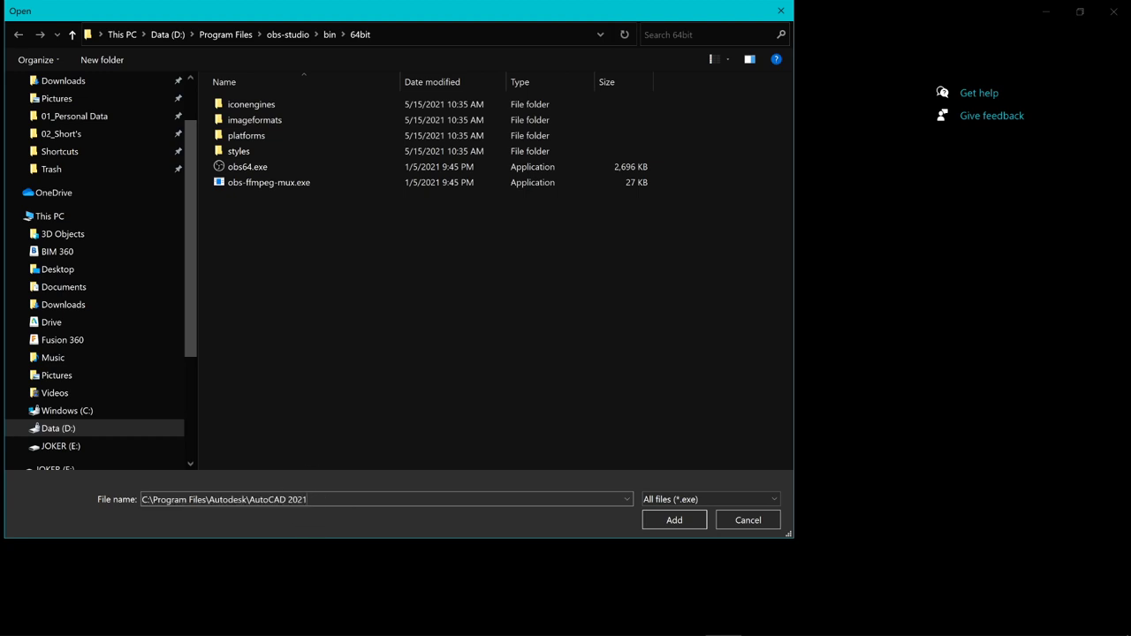
{"action": "left_click", "coordinate": [655, 522]}
{"action": "scroll", "coordinate": [364, 226], "scroll_direction": "down", "scroll_amount": 10}
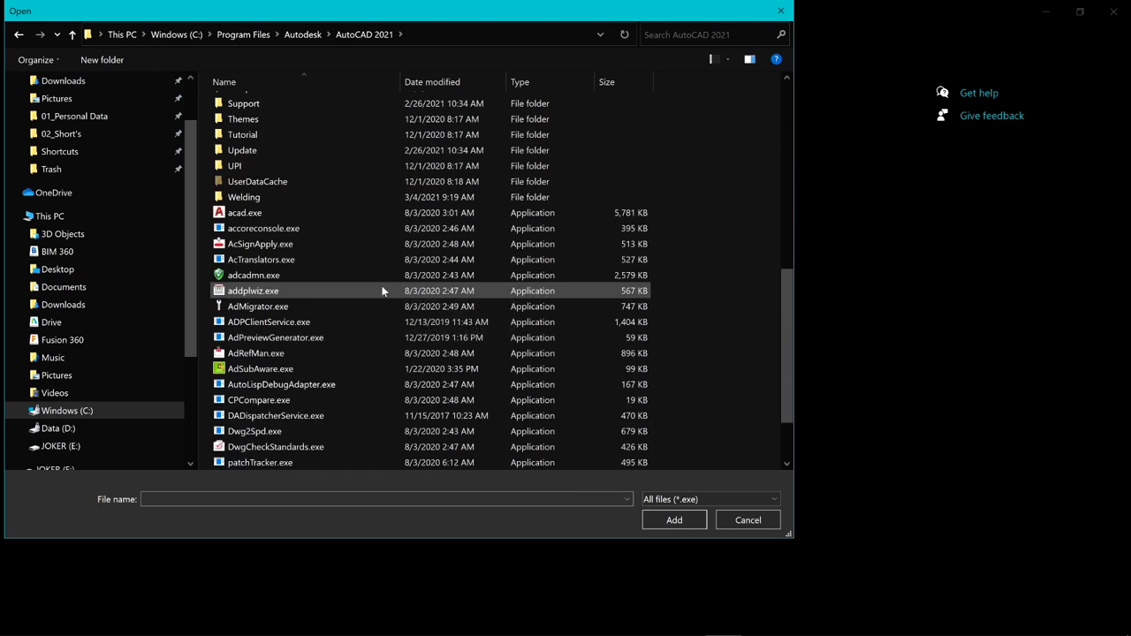
{"action": "left_click", "coordinate": [369, 216]}
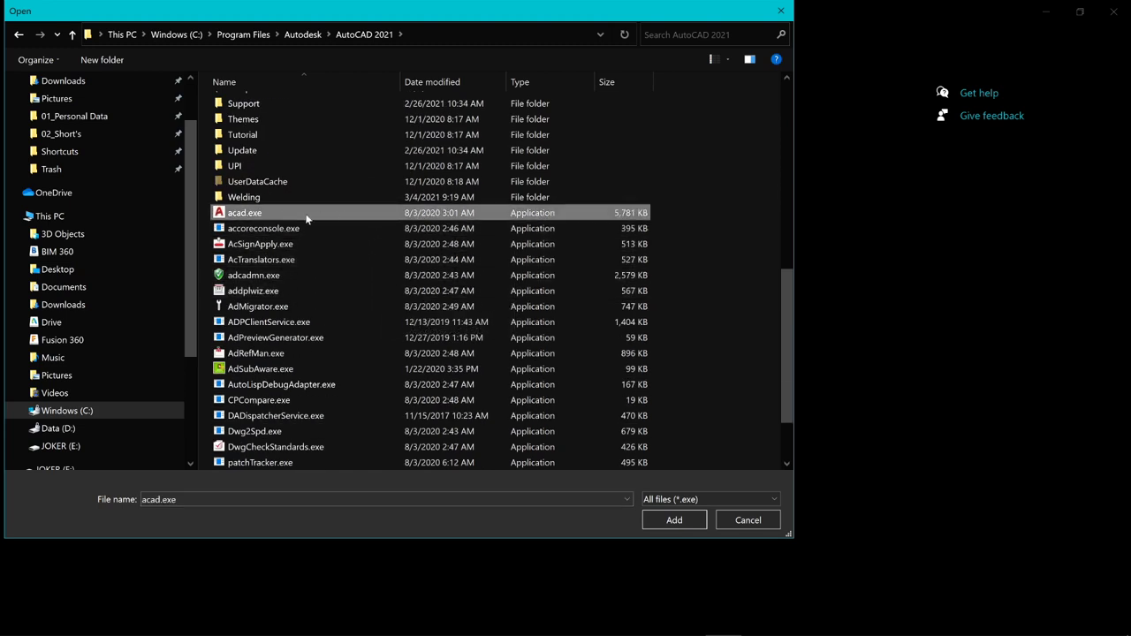
{"action": "left_click", "coordinate": [658, 523]}
Step: Set acad.exe's graphics preference to High performance and save it
{"action": "left_click", "coordinate": [243, 349]}
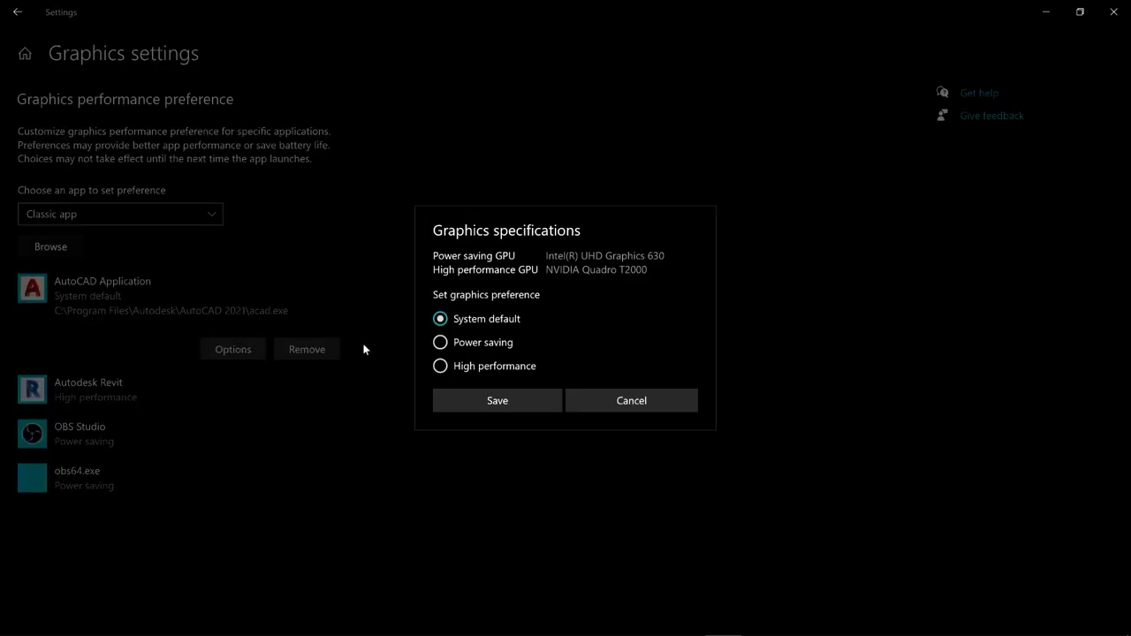
{"action": "left_click", "coordinate": [441, 367]}
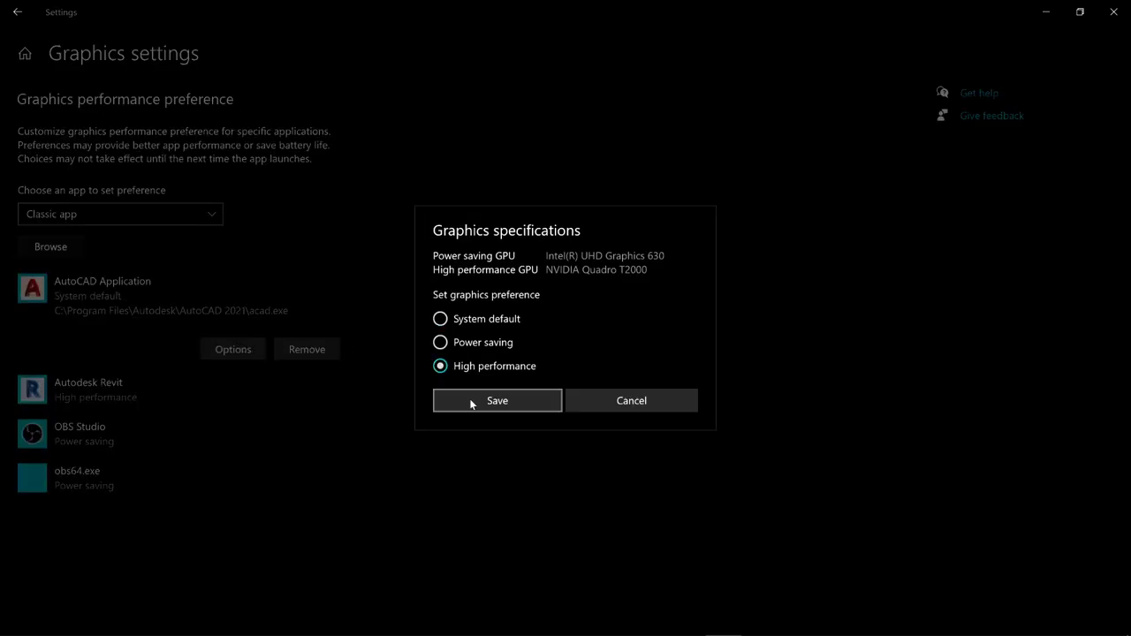
{"action": "left_click", "coordinate": [471, 402]}
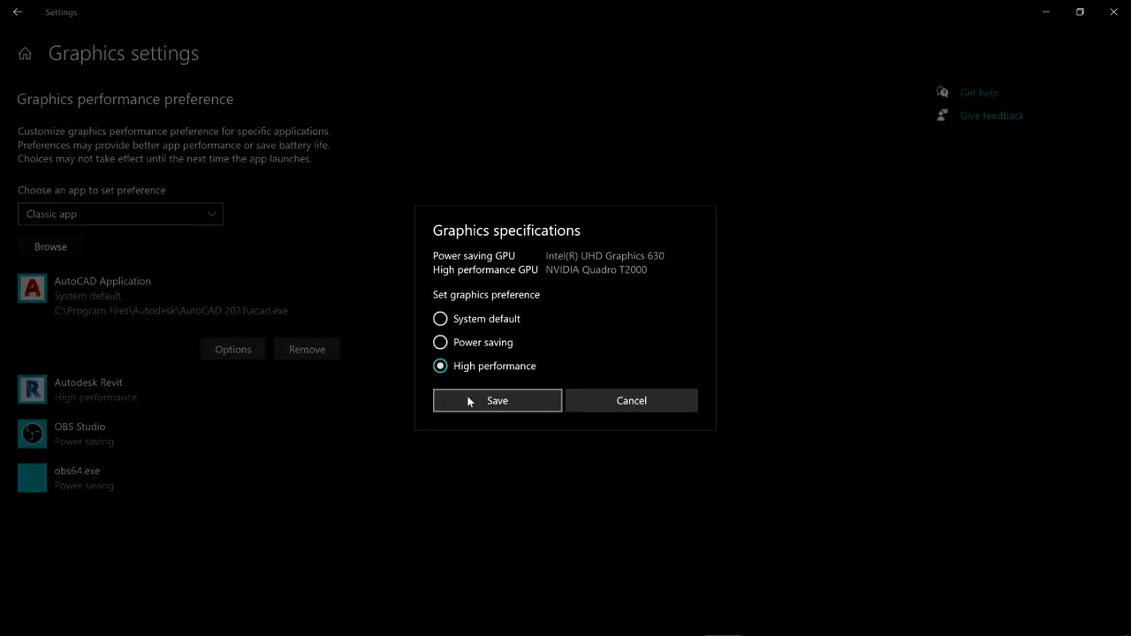